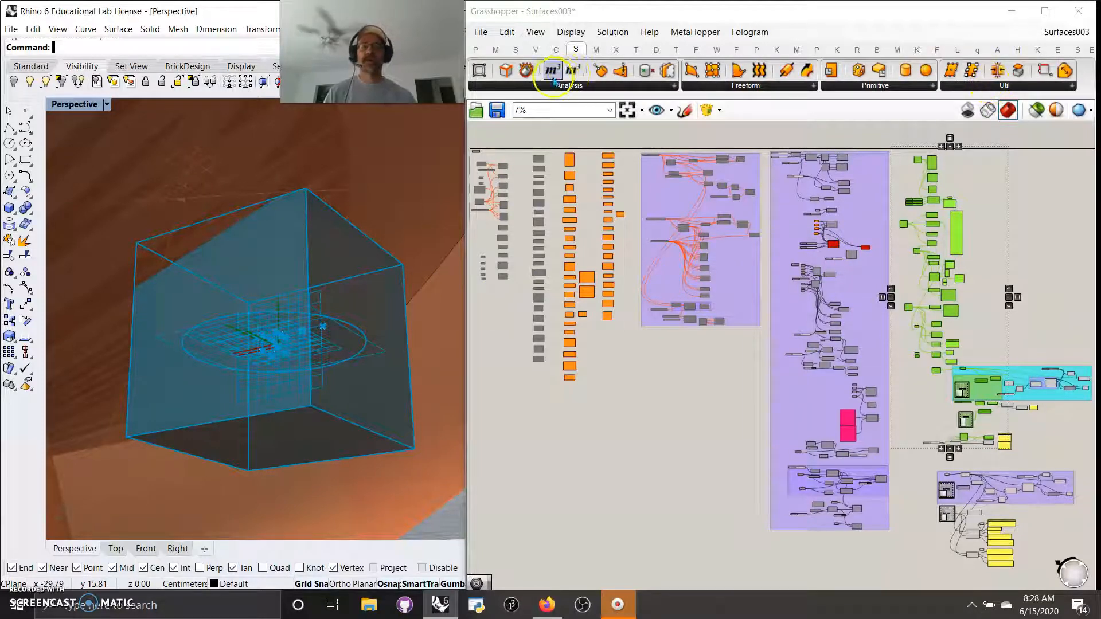
# Step: Zoom the Grasshopper canvas from 7% to 61% on the green box-analysis group
pyautogui.moveTo(596, 56)
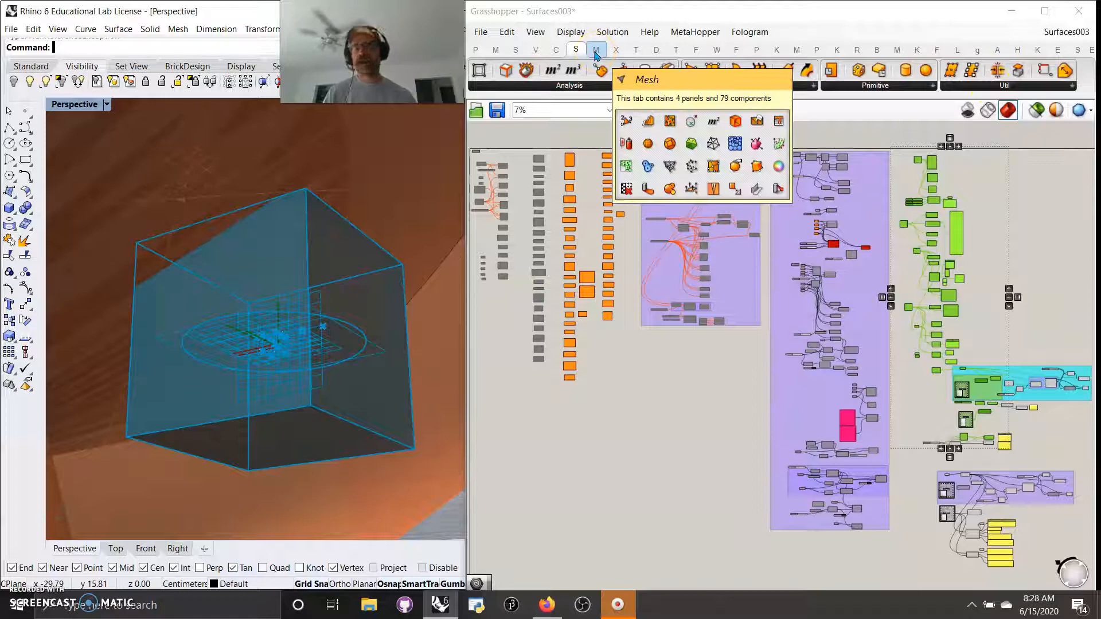
pyautogui.click(604, 263)
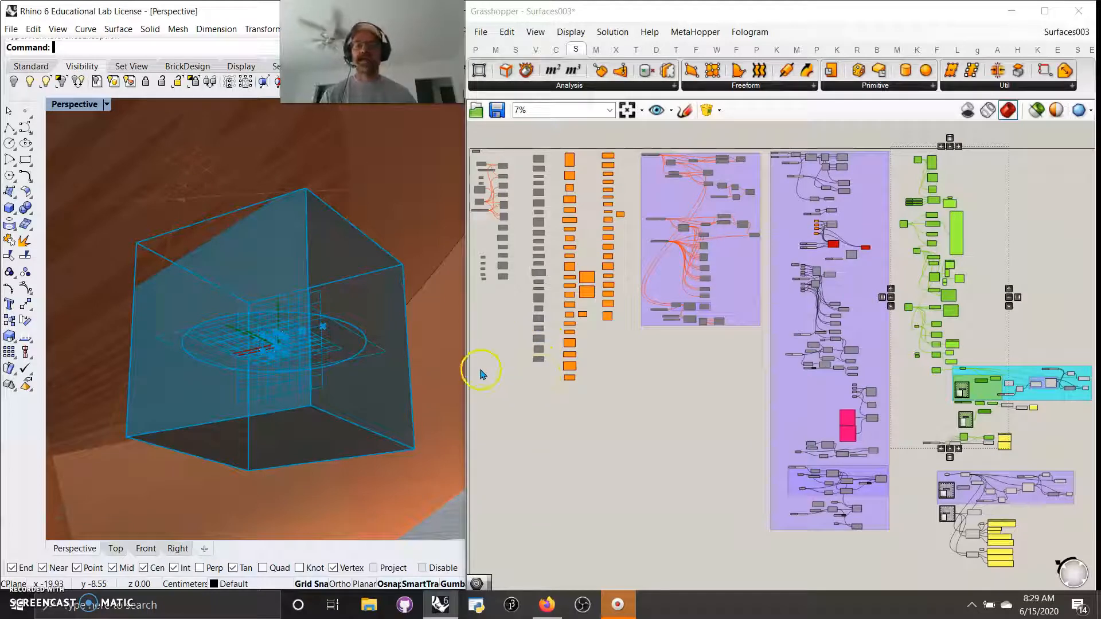
pyautogui.scroll(8, 947, 238)
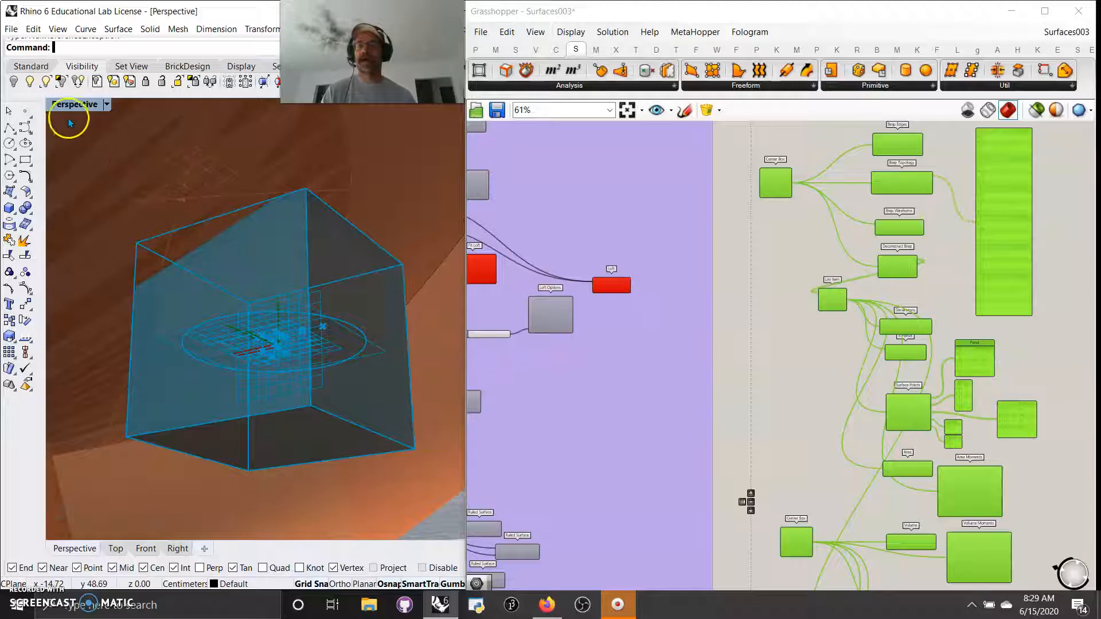
# Step: Maximize Rhino's Perspective viewport and set it to Shaded display
pyautogui.doubleClick(62, 106)
pyautogui.click(62, 106)
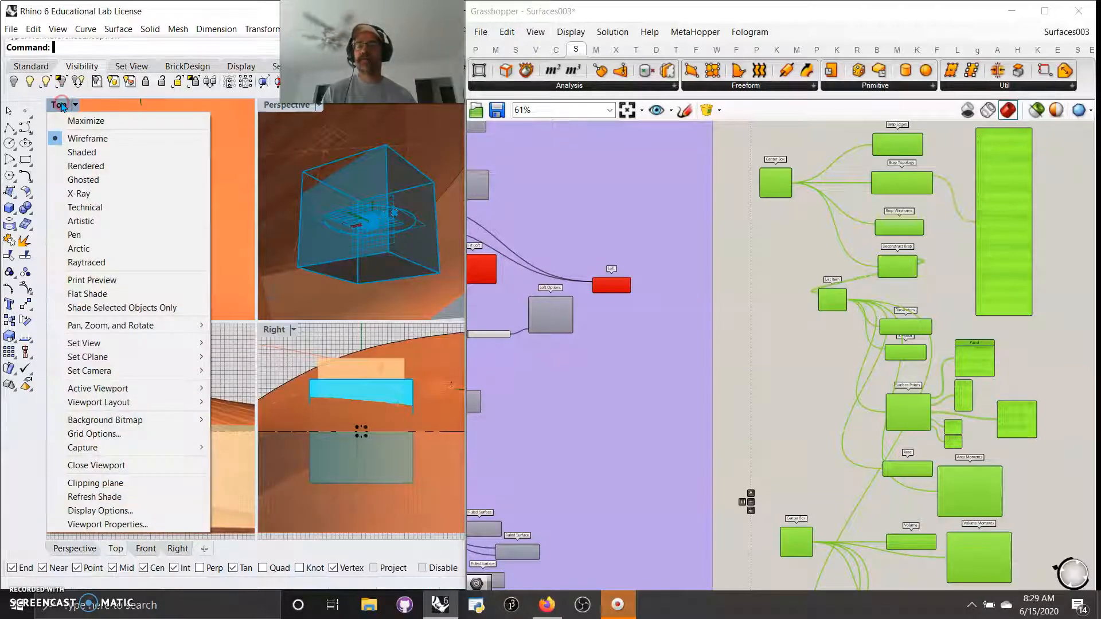
pyautogui.doubleClick(275, 107)
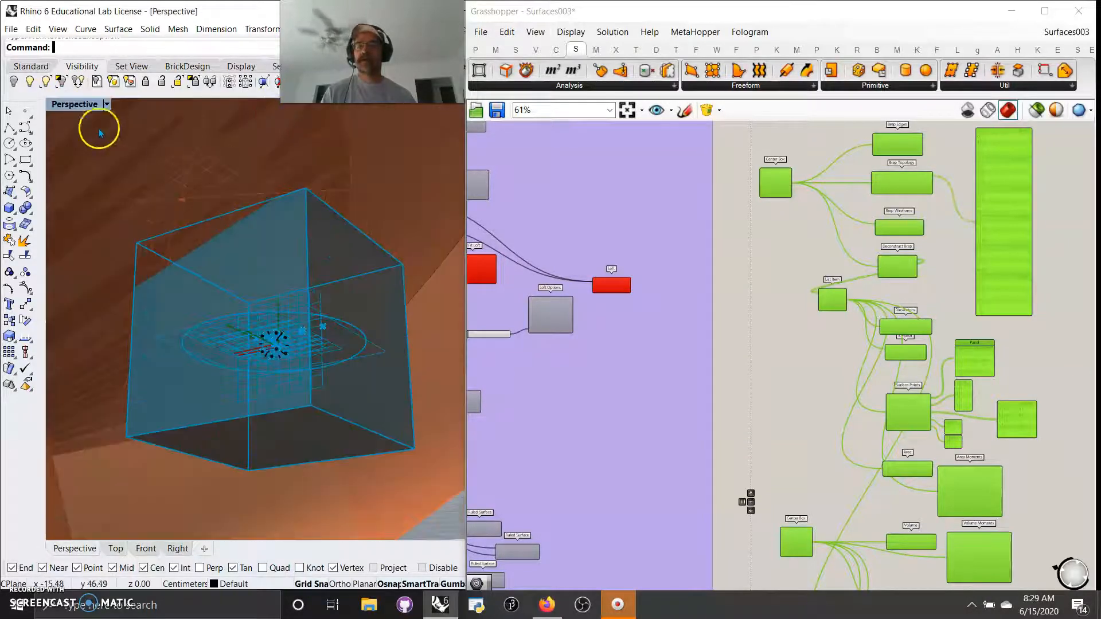
pyautogui.click(86, 105)
pyautogui.click(81, 152)
pyautogui.moveTo(327, 265)
pyautogui.mouseDown(button='right')
pyautogui.moveTo(302, 390)
pyautogui.moveTo(315, 327)
pyautogui.moveTo(290, 347)
pyautogui.mouseUp(button='right')
pyautogui.scroll(-14, 303, 390)
# Step: Preview only selected Grasshopper components and hide the two curves around the cube
pyautogui.click(1036, 112)
pyautogui.moveTo(865, 304); pyautogui.dragTo(850, 332, button='right')
pyautogui.moveTo(310, 381); pyautogui.dragTo(111, 290)
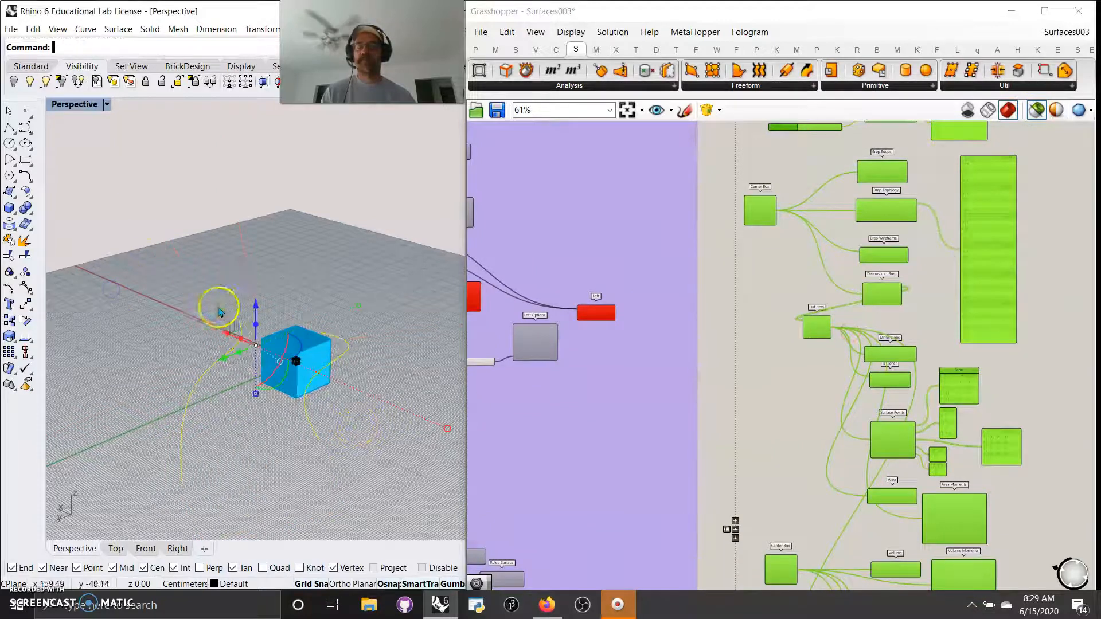
pyautogui.click(11, 83)
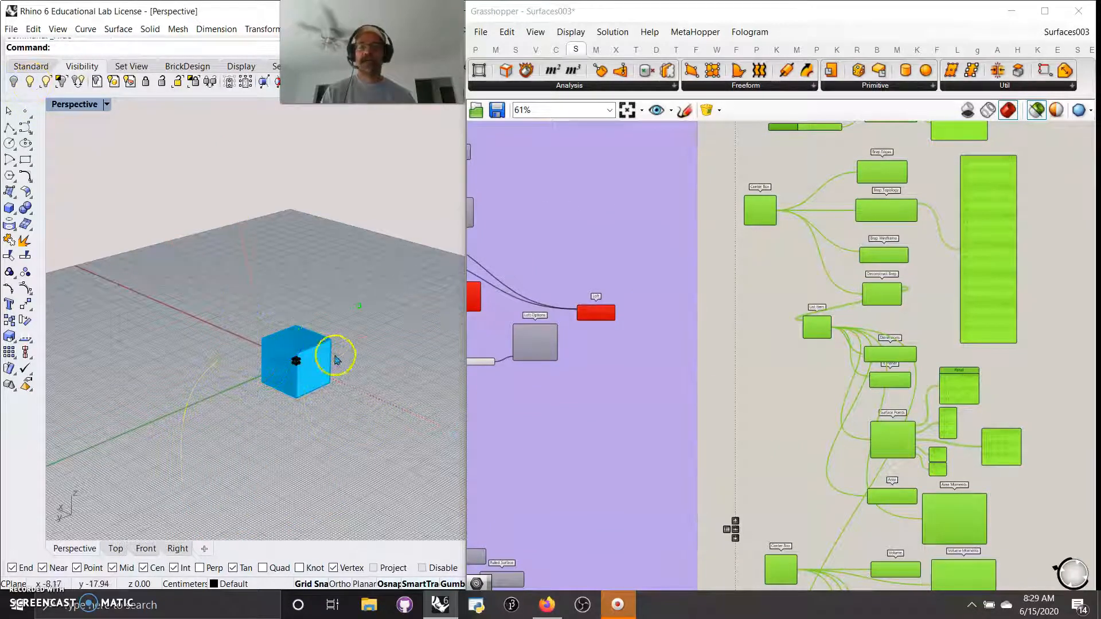
# Step: Orbit and zoom around the cube, then deselect all Grasshopper components
pyautogui.scroll(6, 278, 368)
pyautogui.scroll(5, 255, 393)
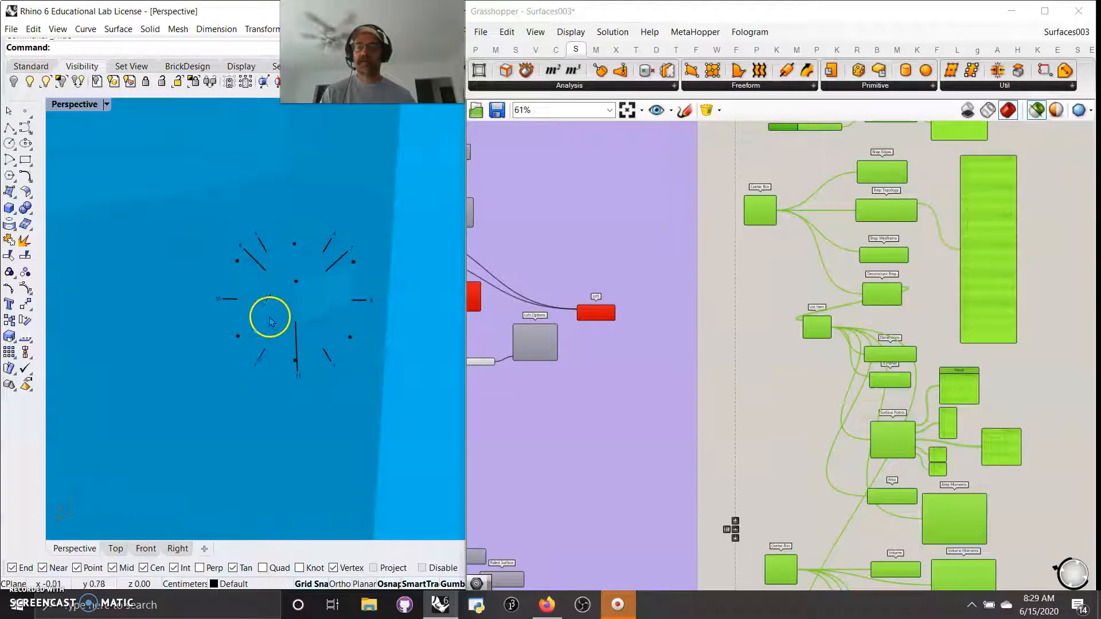
pyautogui.scroll(-6, 287, 293)
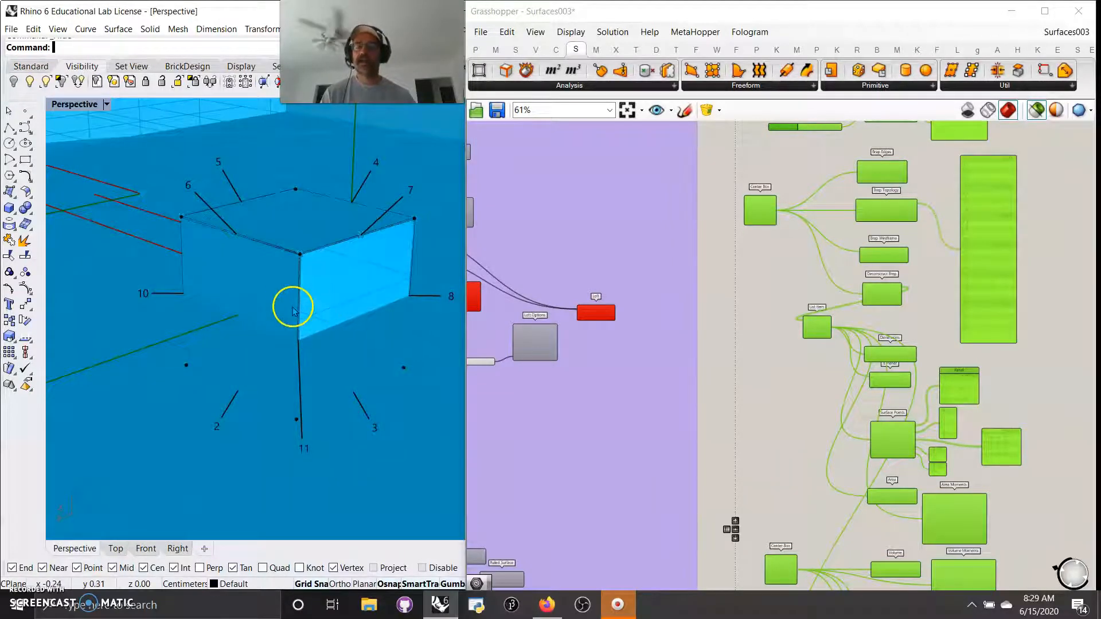
pyautogui.moveTo(287, 304); pyautogui.dragTo(310, 317, button='right')
pyautogui.scroll(4, 347, 298)
pyautogui.scroll(-3, 342, 293)
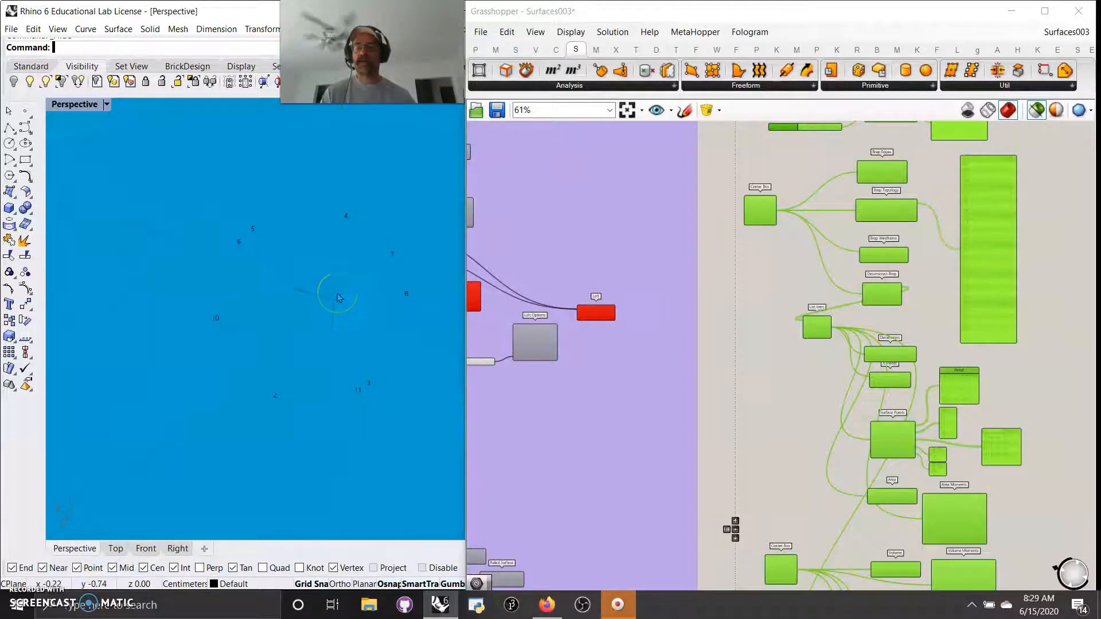
pyautogui.scroll(-6, 320, 295)
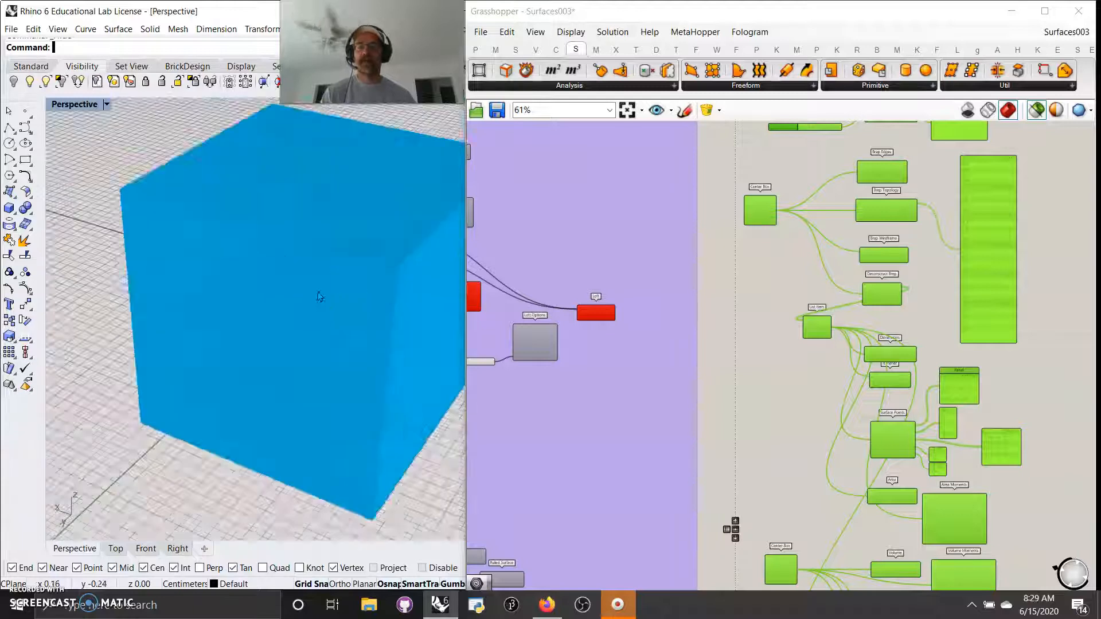
pyautogui.click(642, 185)
# Step: Preview Center Box and nudge Box Corners up-right so its eight corner points show in Rhino
pyautogui.scroll(-4, 771, 255)
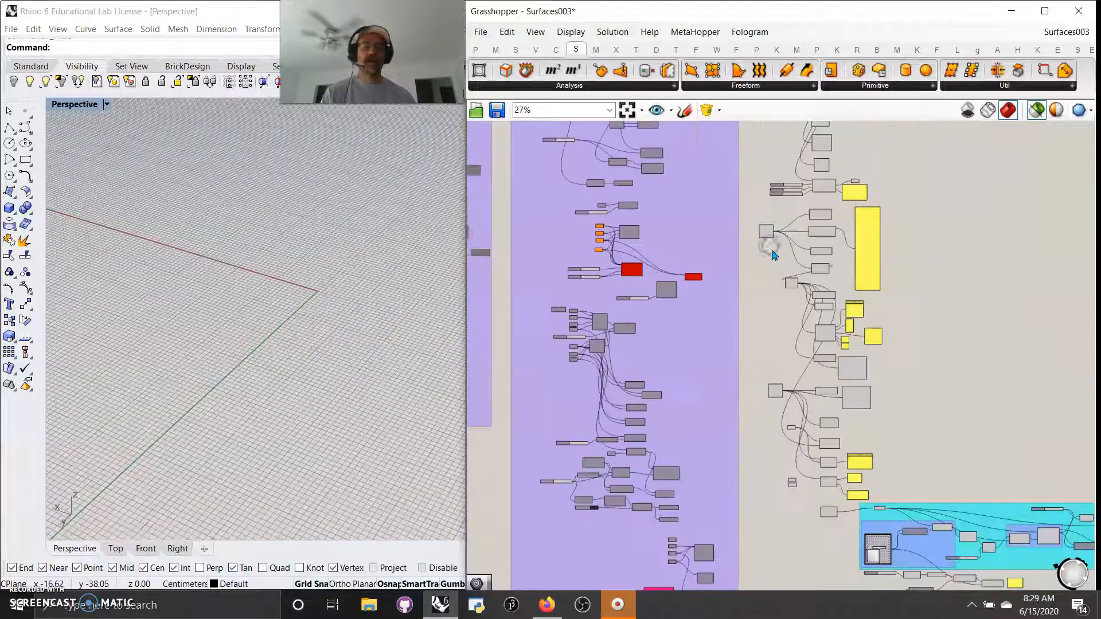
pyautogui.scroll(8, 828, 173)
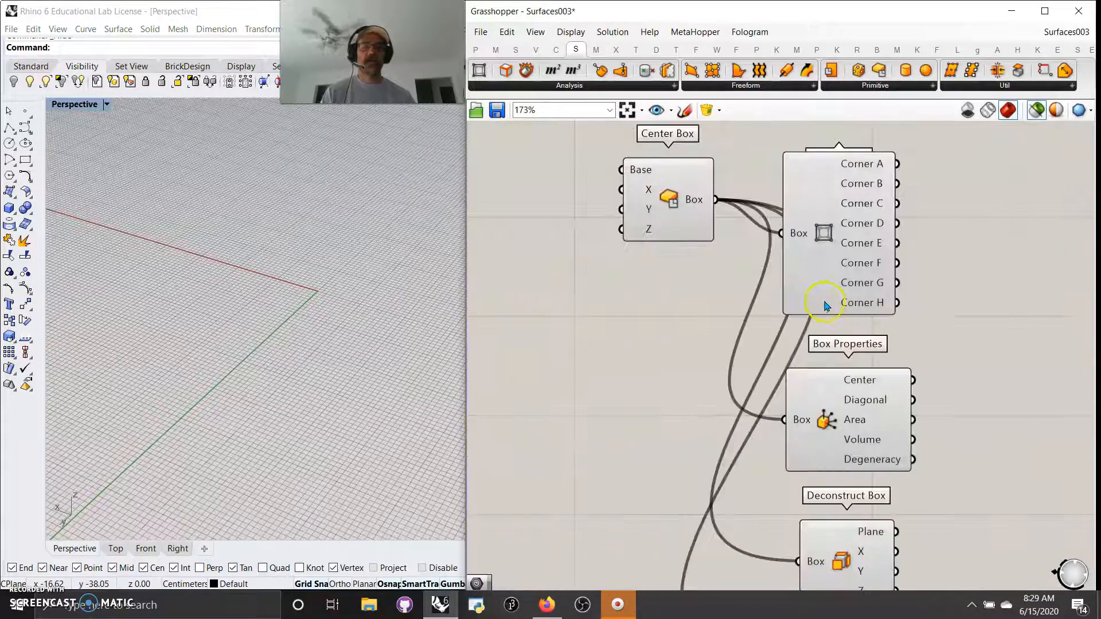
pyautogui.moveTo(828, 230); pyautogui.dragTo(842, 271, button='right')
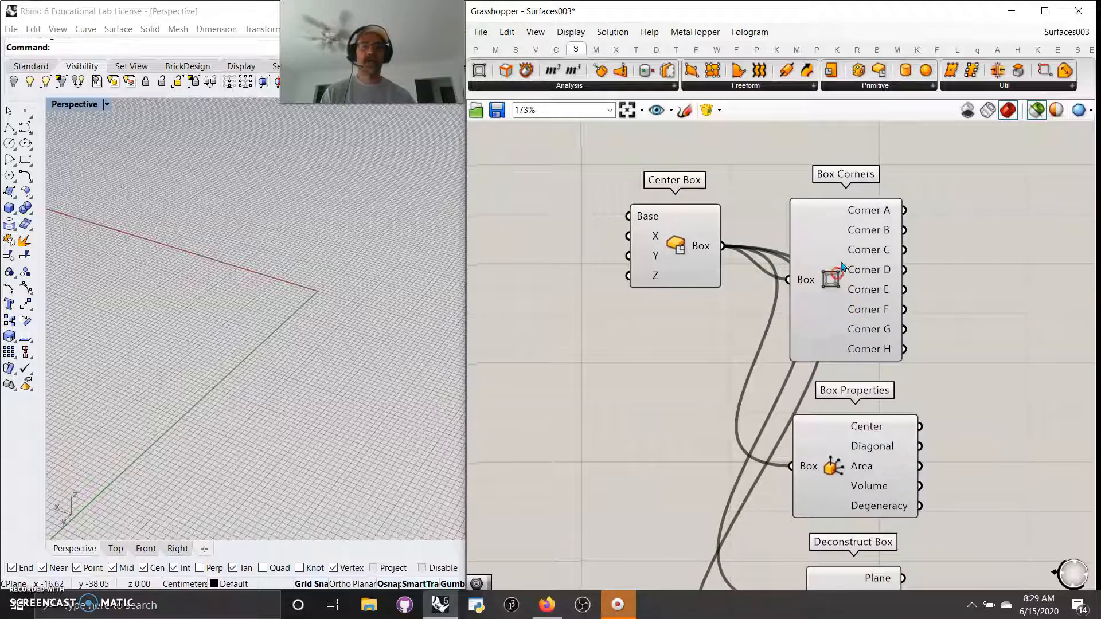
pyautogui.click(679, 264)
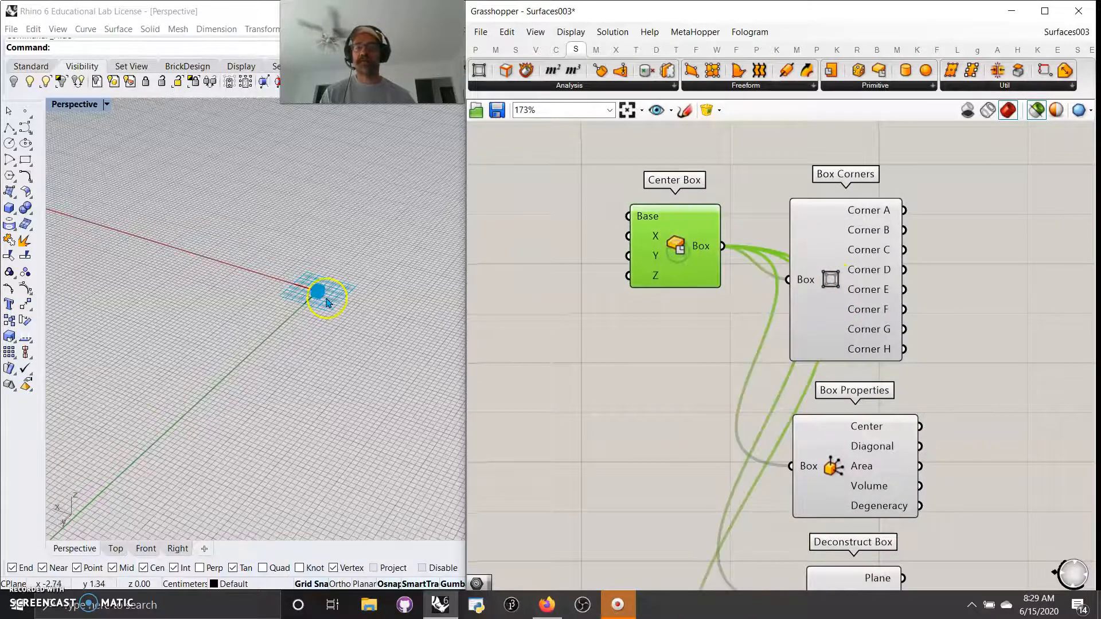
pyautogui.scroll(5, 315, 292)
pyautogui.moveTo(834, 287); pyautogui.dragTo(843, 270)
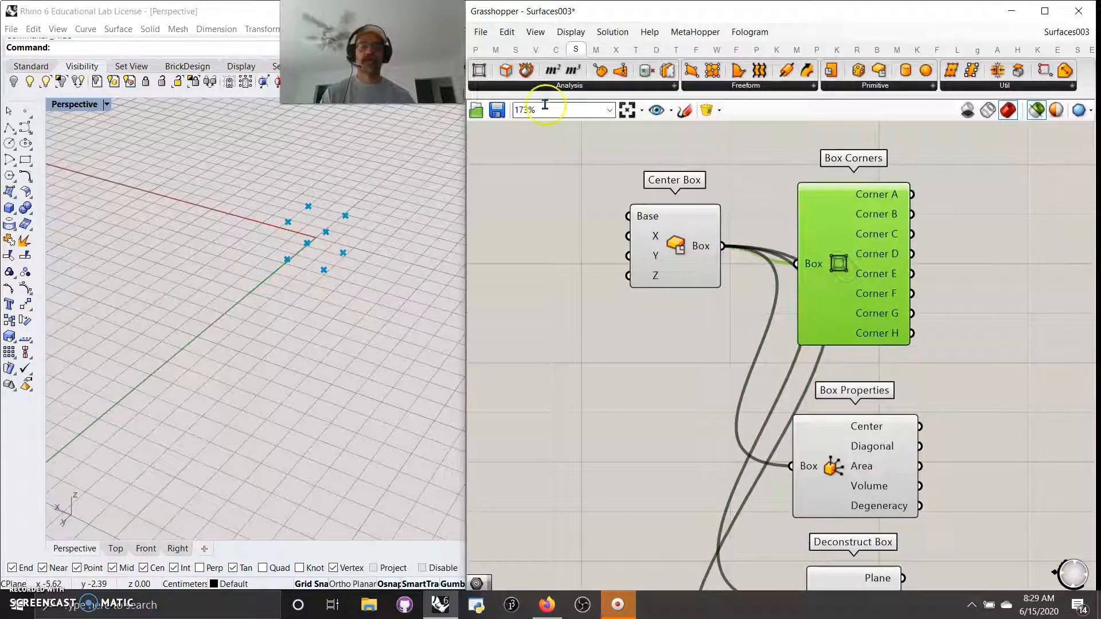
pyautogui.click(476, 50)
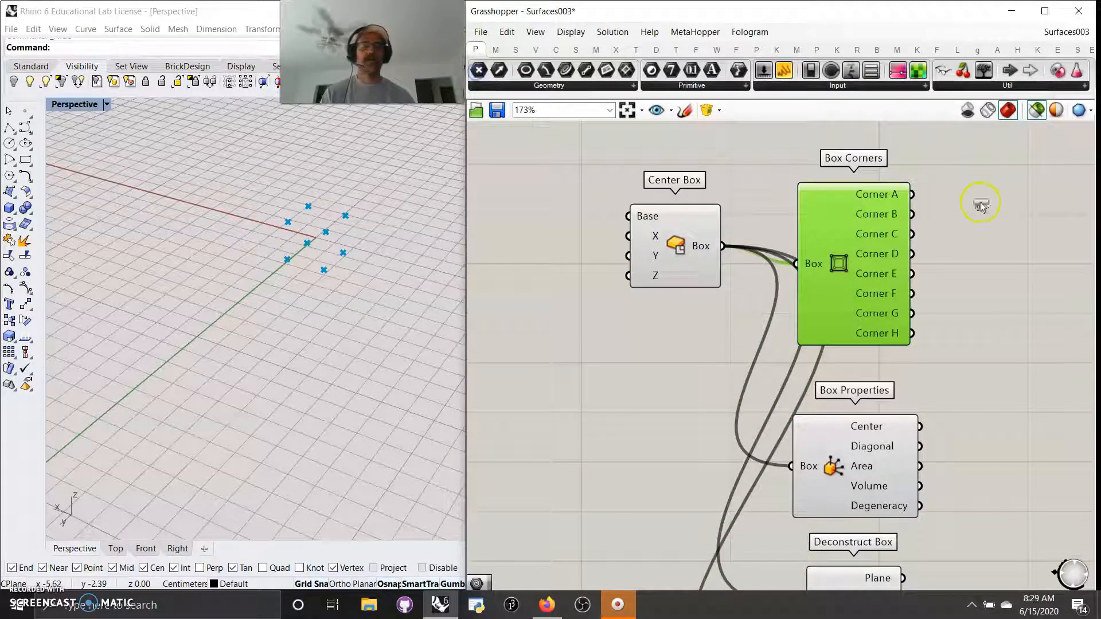
# Step: Add a Point parameter fed by the box and position it beside Box Properties
pyautogui.moveTo(982, 204); pyautogui.dragTo(981, 196)
pyautogui.moveTo(912, 194); pyautogui.dragTo(988, 193)
pyautogui.rightClick(886, 217)
pyautogui.moveTo(946, 390); pyautogui.dragTo(888, 182, button='right')
pyautogui.click(790, 285)
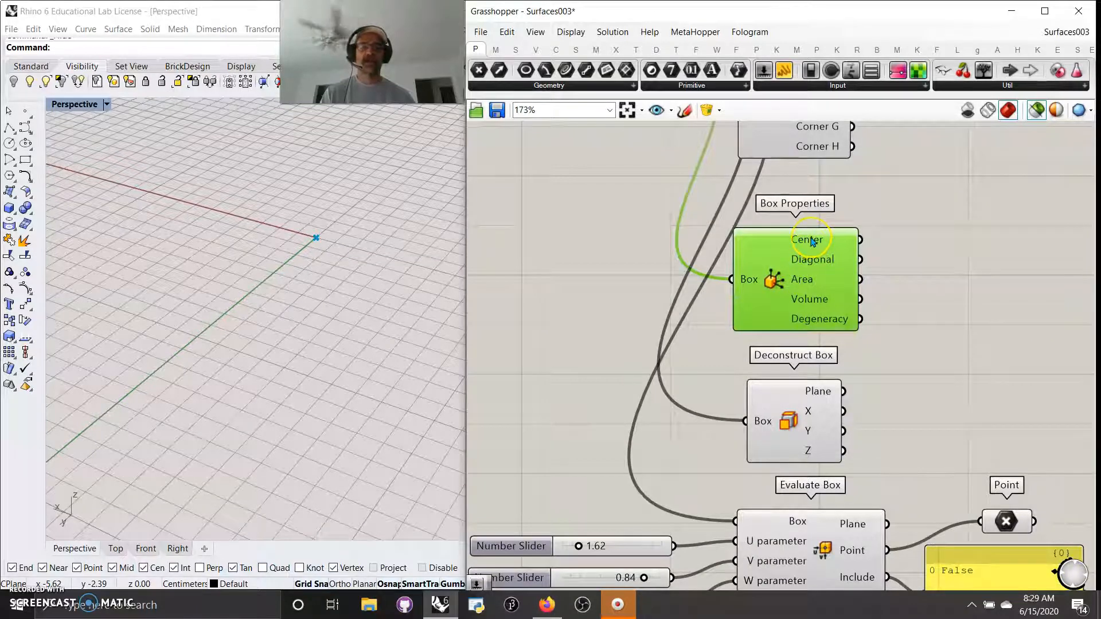
pyautogui.moveTo(812, 242)
pyautogui.moveTo(896, 213); pyautogui.dragTo(881, 357, button='right')
pyautogui.moveTo(913, 158); pyautogui.dragTo(839, 410)
pyautogui.moveTo(797, 411)
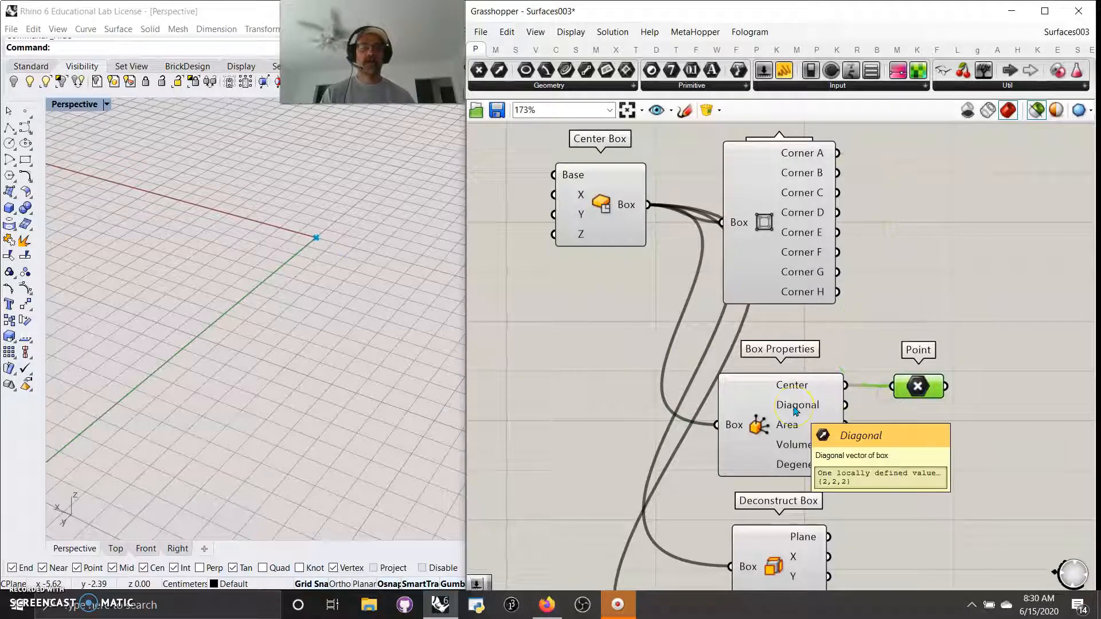
pyautogui.moveTo(918, 386); pyautogui.dragTo(918, 370)
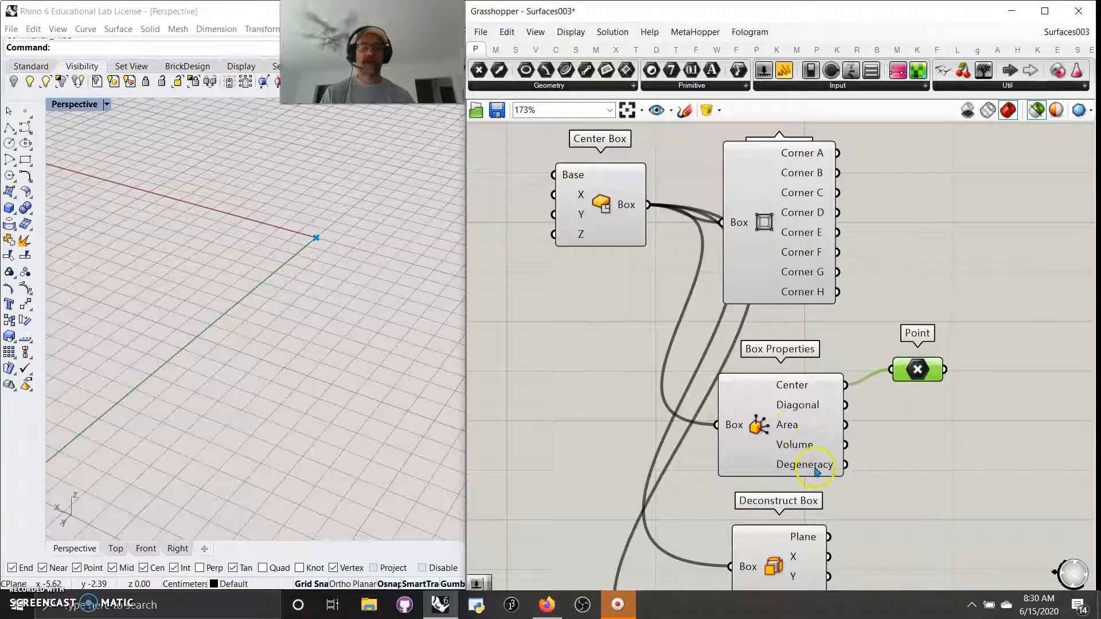
# Step: View the Box Properties help page, close it, and pan to Deconstruct Box
pyautogui.rightClick(757, 431)
pyautogui.click(782, 503)
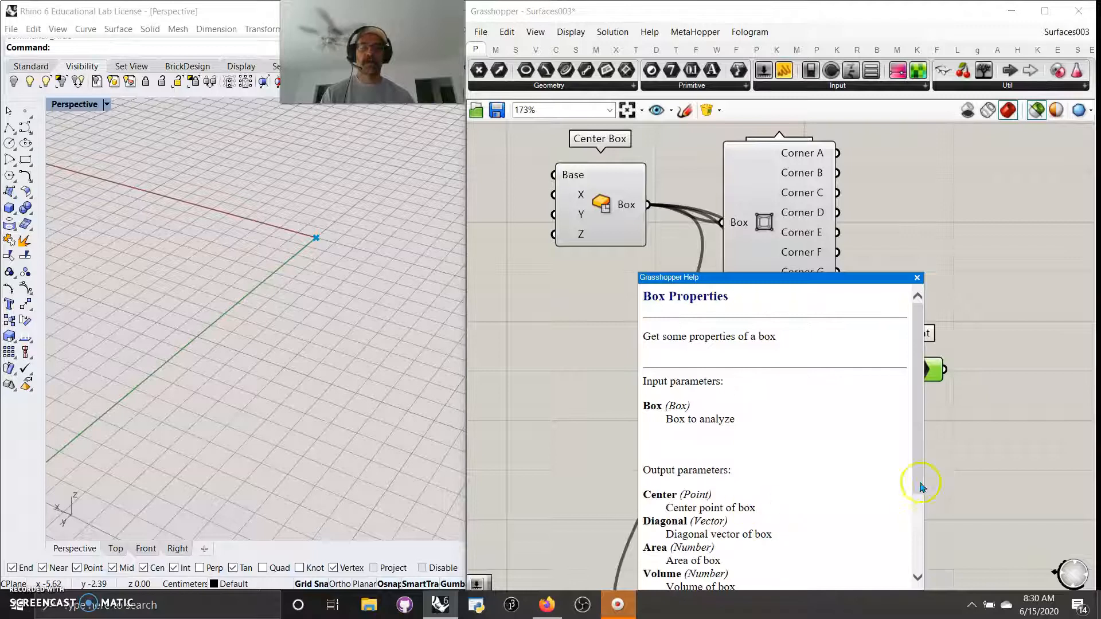
pyautogui.moveTo(923, 467); pyautogui.dragTo(923, 495)
pyautogui.click(955, 459)
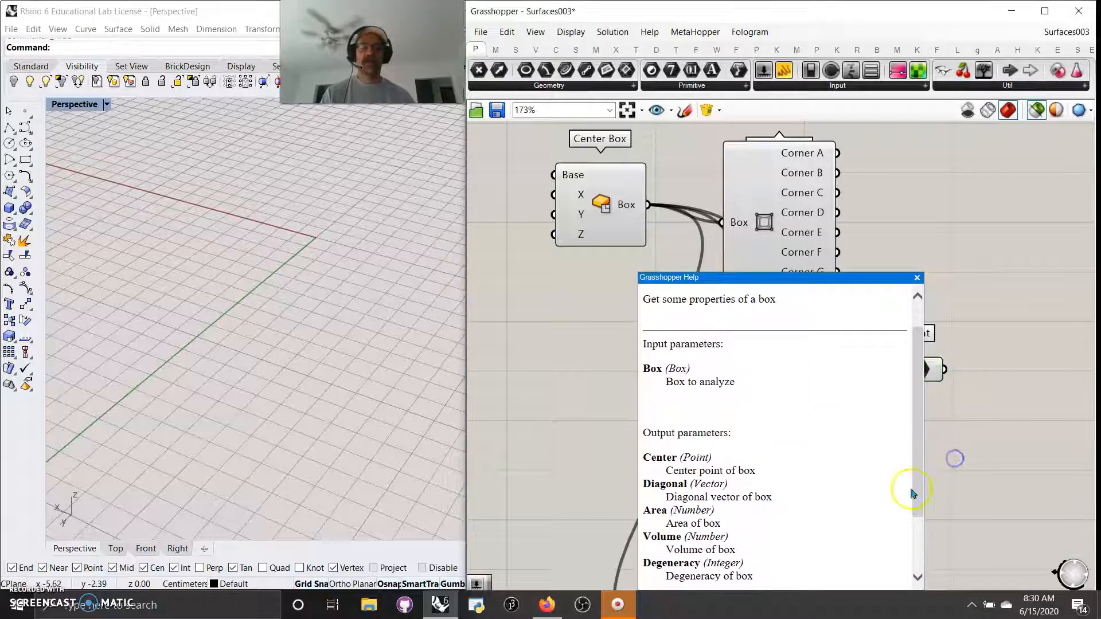
pyautogui.click(917, 277)
pyautogui.moveTo(952, 473); pyautogui.dragTo(933, 228, button='right')
pyautogui.moveTo(850, 308); pyautogui.dragTo(917, 338, button='right')
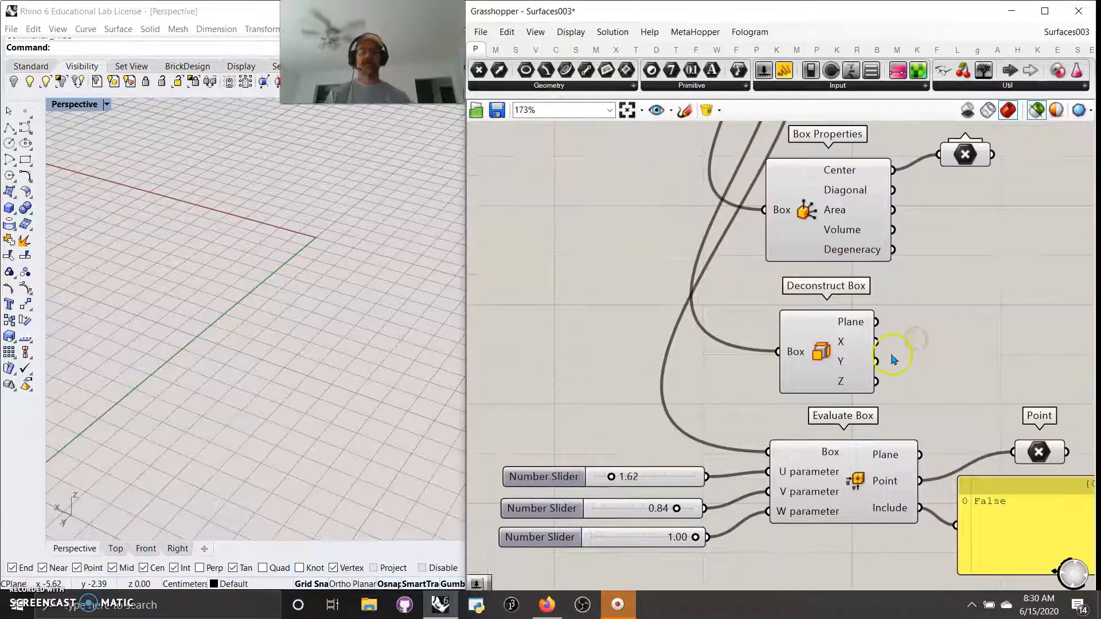
pyautogui.scroll(-3, 852, 332)
pyautogui.moveTo(890, 293); pyautogui.dragTo(879, 357, button='right')
pyautogui.scroll(3, 826, 410)
# Step: Add a Plane parameter wired to Deconstruct Box's Plane output to preview its plane
pyautogui.click(820, 409)
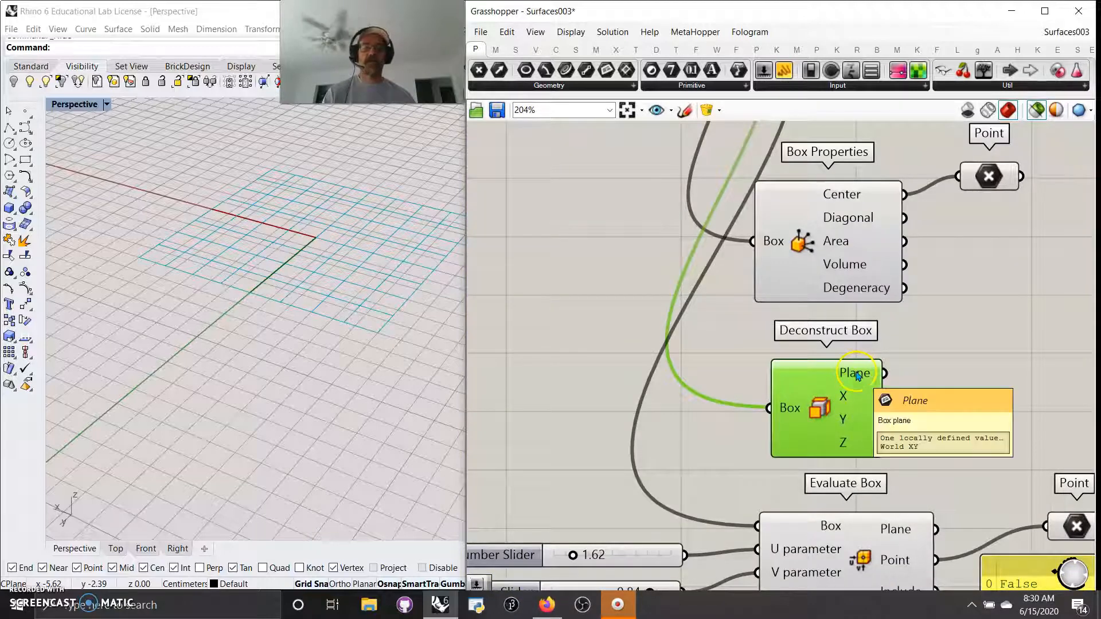
pyautogui.click(519, 86)
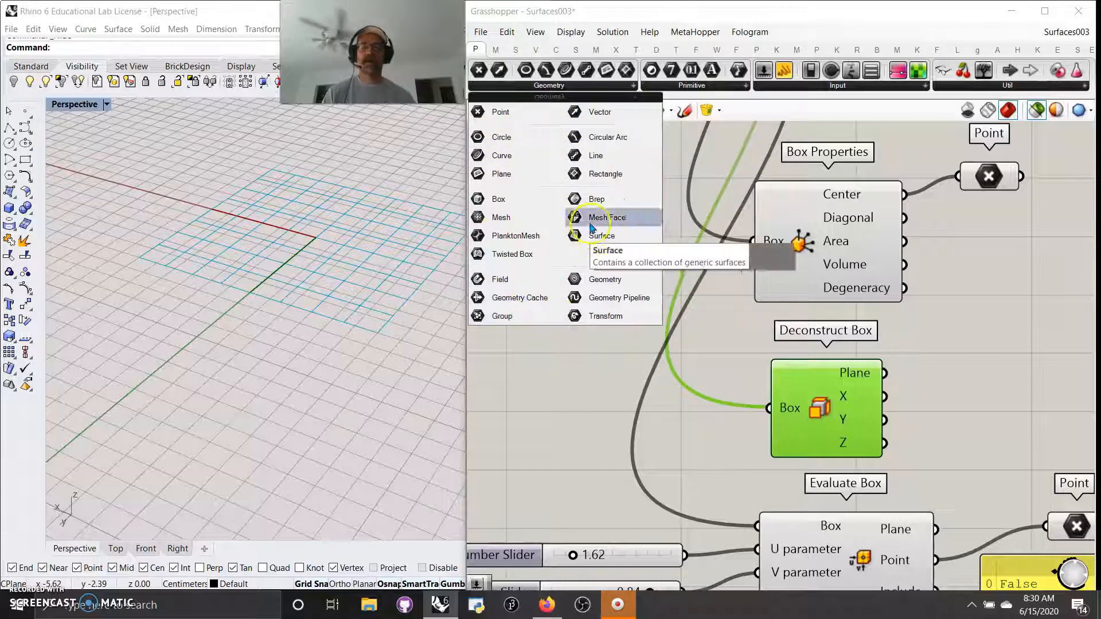
pyautogui.click(501, 174)
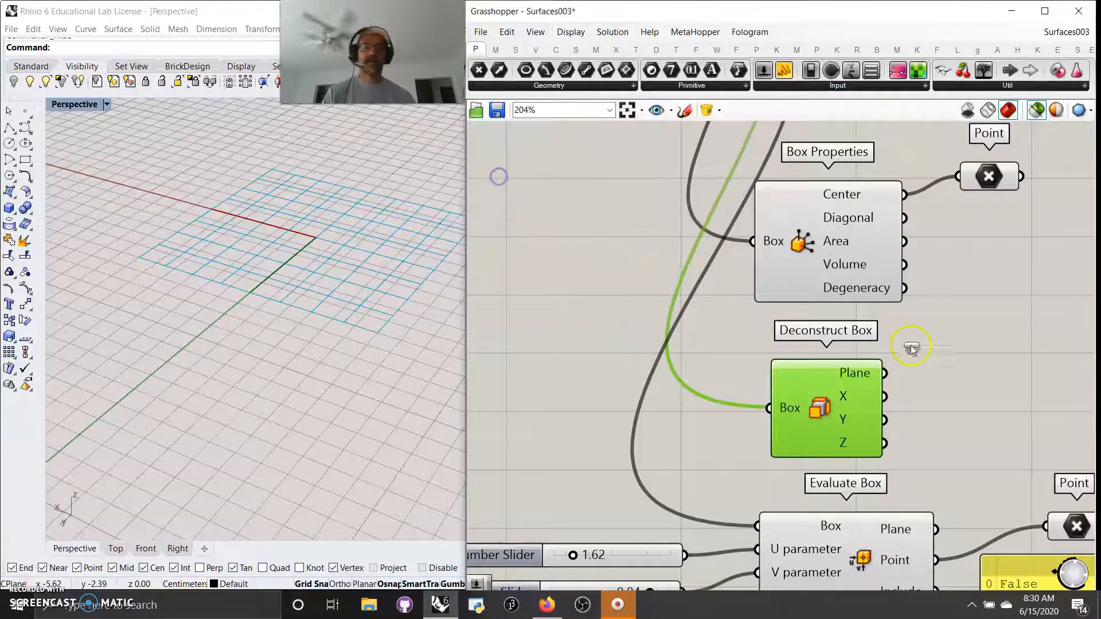
pyautogui.click(970, 372)
pyautogui.moveTo(885, 373); pyautogui.dragTo(945, 376)
pyautogui.click(965, 378)
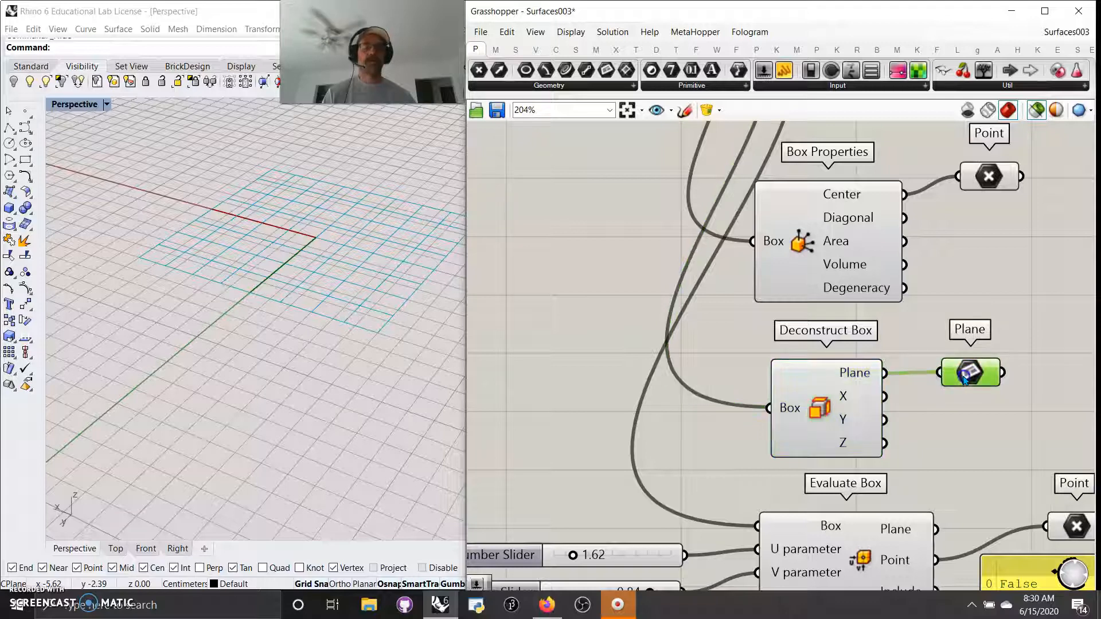
pyautogui.moveTo(949, 470); pyautogui.dragTo(806, 238, button='right')
pyautogui.moveTo(700, 217)
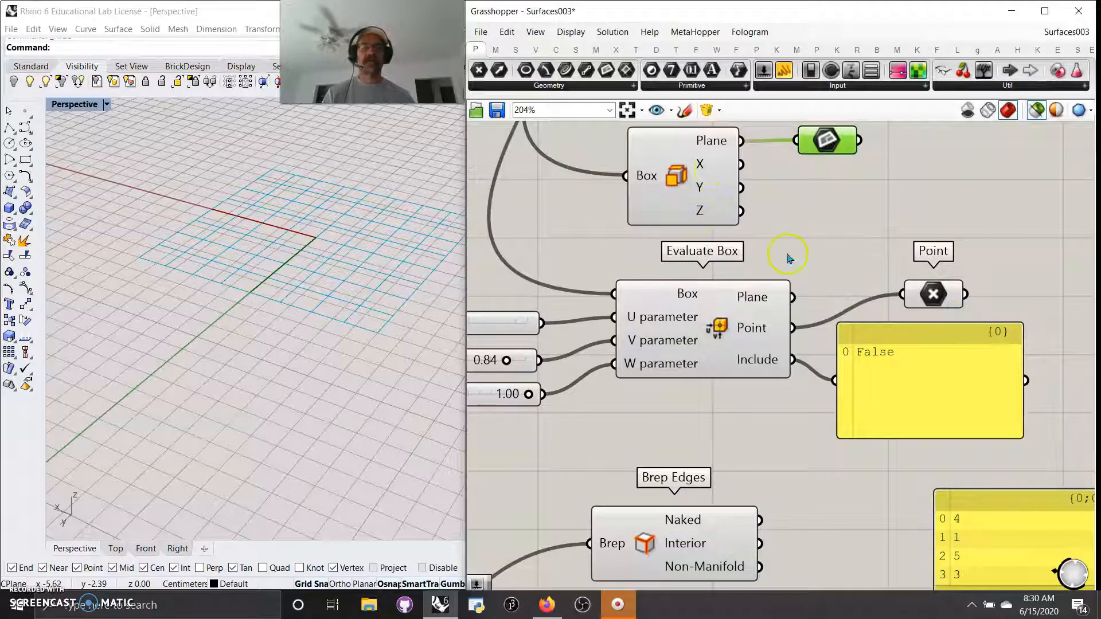
pyautogui.scroll(-3, 923, 255)
pyautogui.moveTo(939, 207); pyautogui.dragTo(882, 215, button='right')
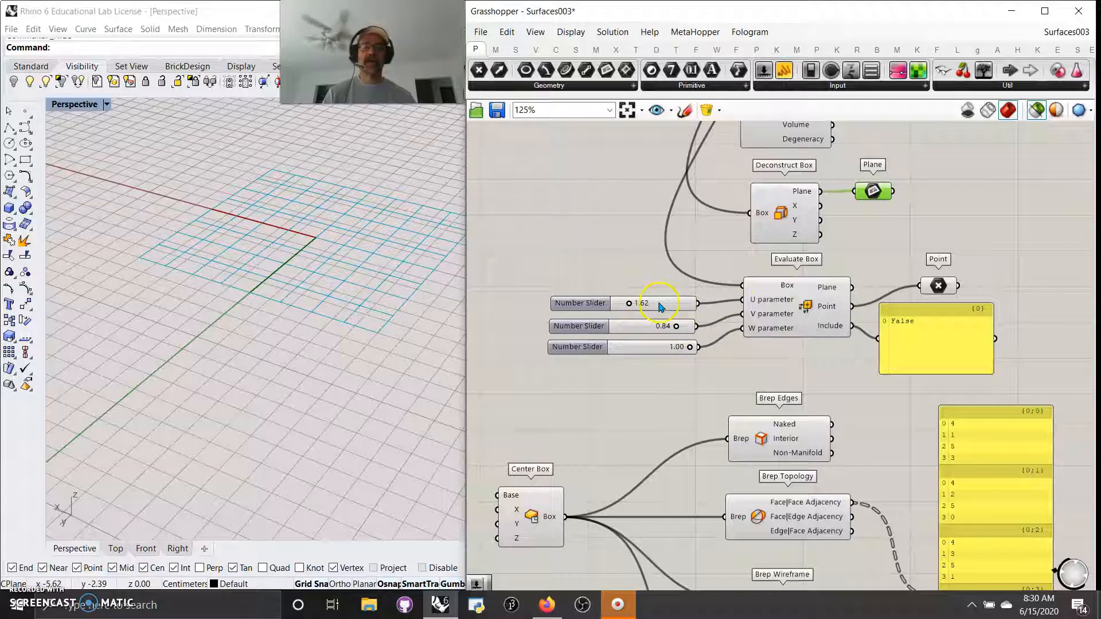
# Step: Preview the Evaluate Box results, its point and the Center Box cube in Rhino
pyautogui.click(798, 327)
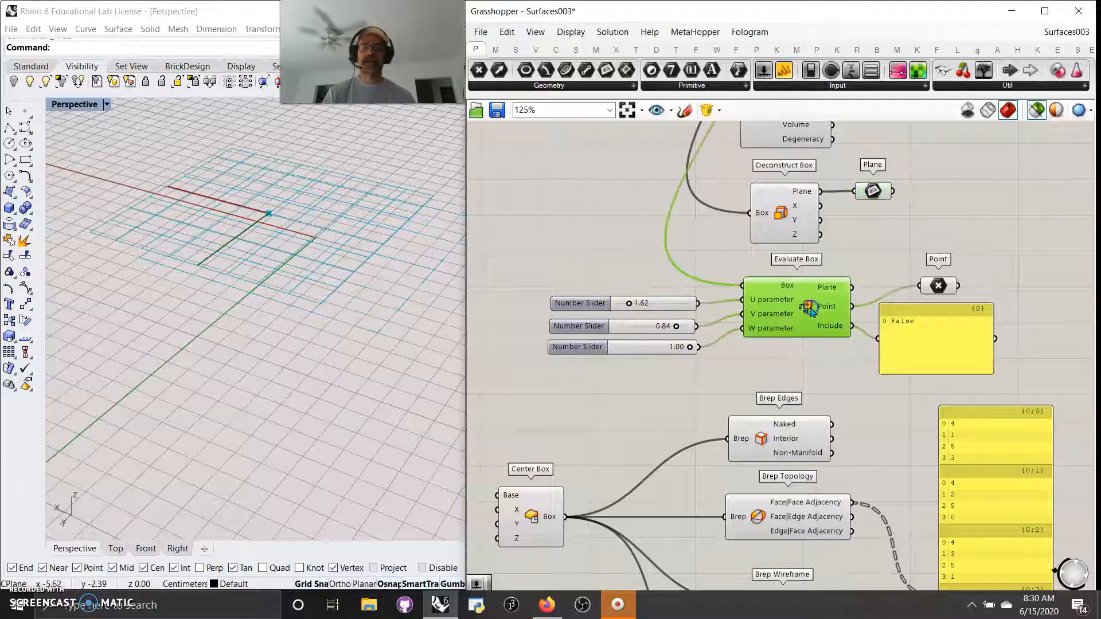
pyautogui.click(942, 289)
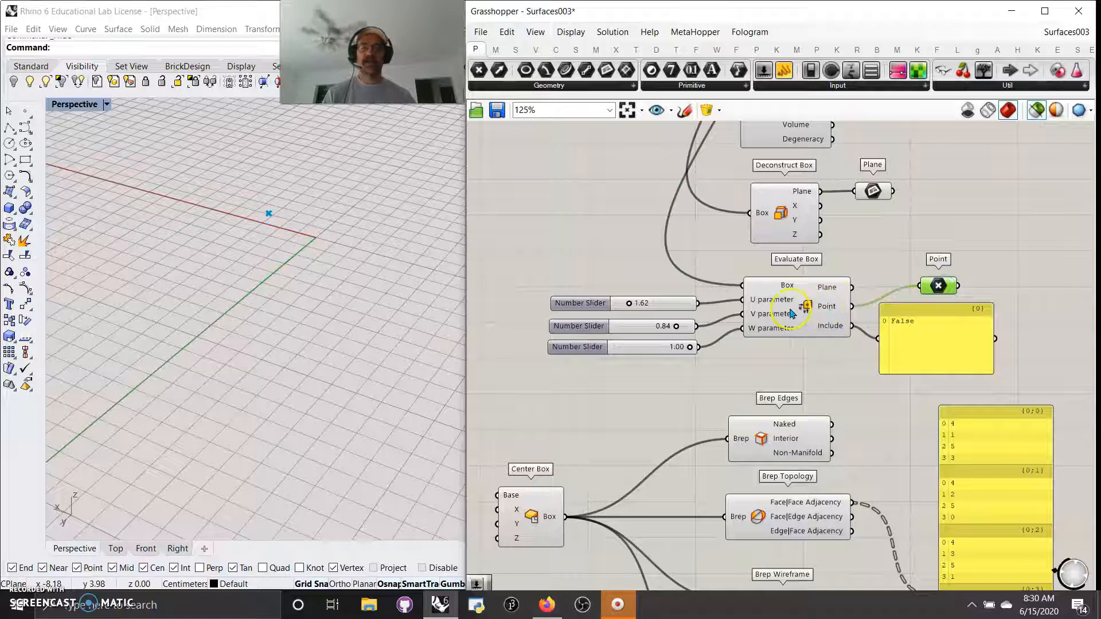
pyautogui.scroll(-5, 791, 308)
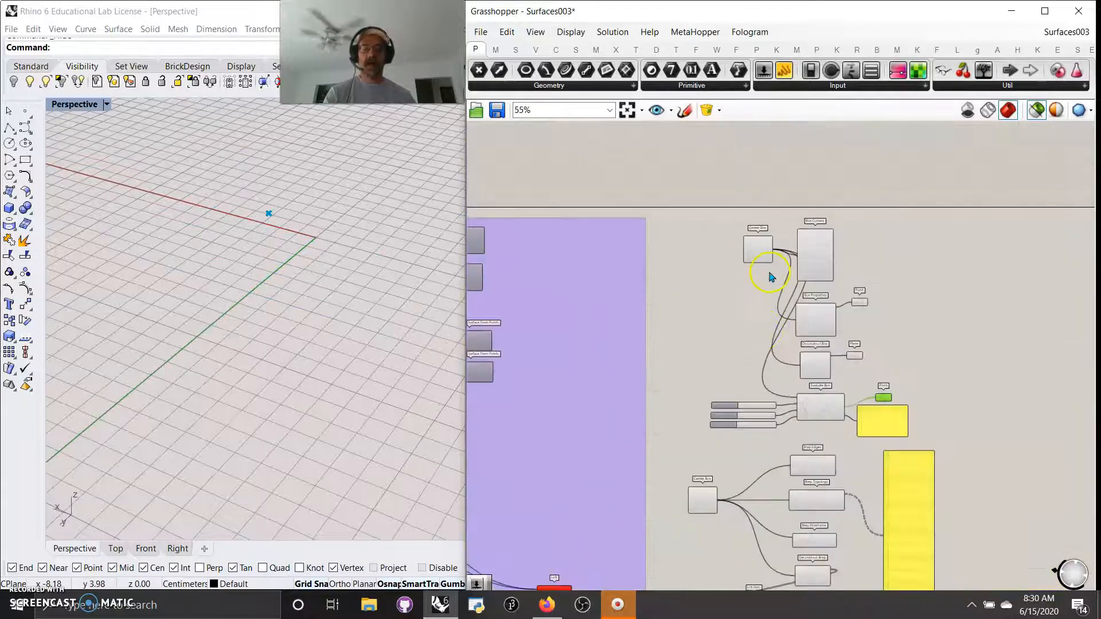
pyautogui.click(763, 258)
pyautogui.scroll(7, 750, 356)
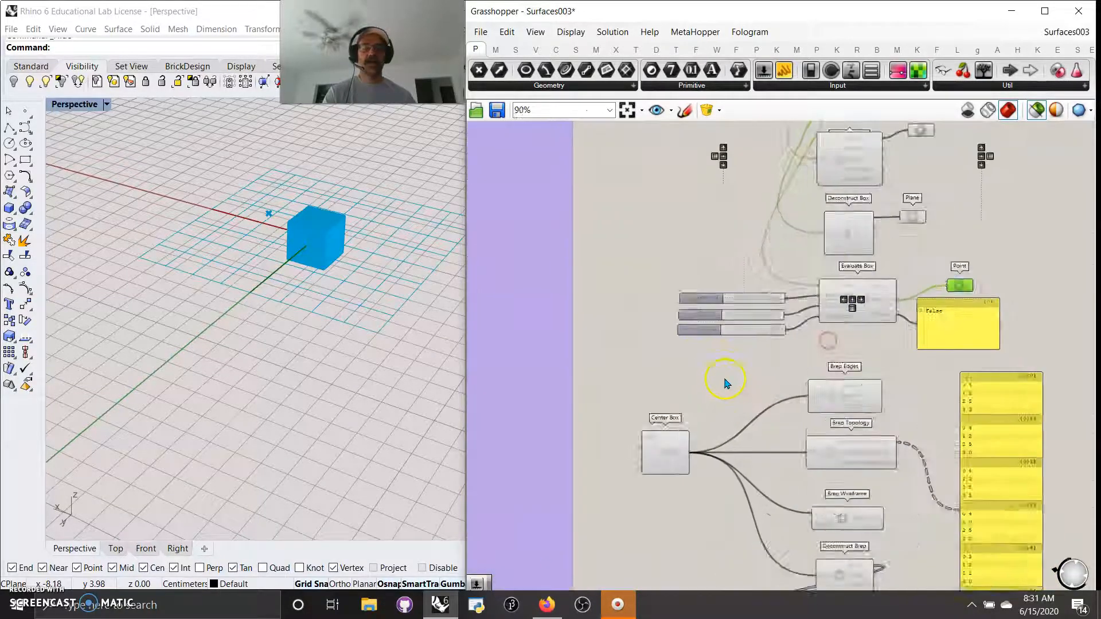
pyautogui.moveTo(832, 345); pyautogui.dragTo(757, 522, button='right')
pyautogui.scroll(-2, 769, 493)
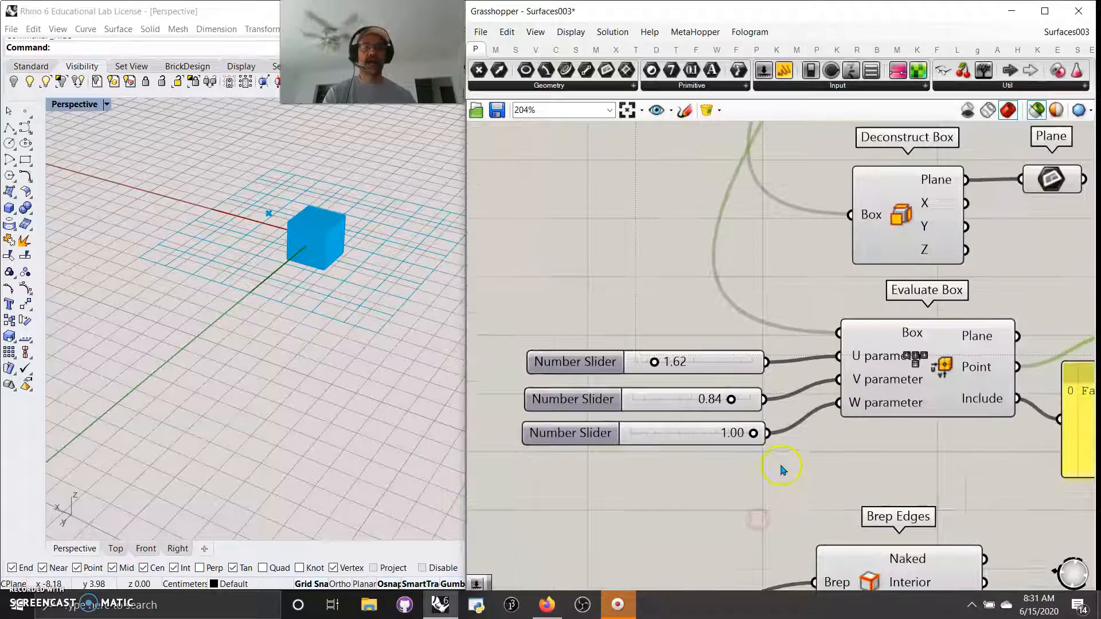
pyautogui.moveTo(838, 450); pyautogui.dragTo(783, 395, button='right')
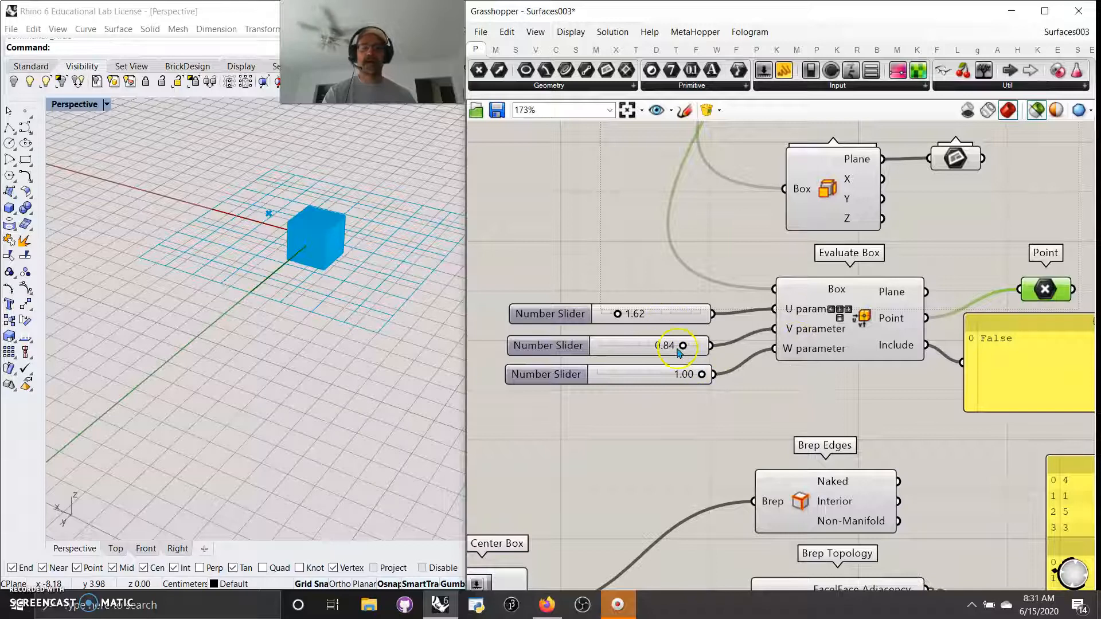
# Step: Drag the V slider to 0.60 and the U slider to 2.14 so Include reads False
pyautogui.moveTo(683, 345); pyautogui.dragTo(659, 345)
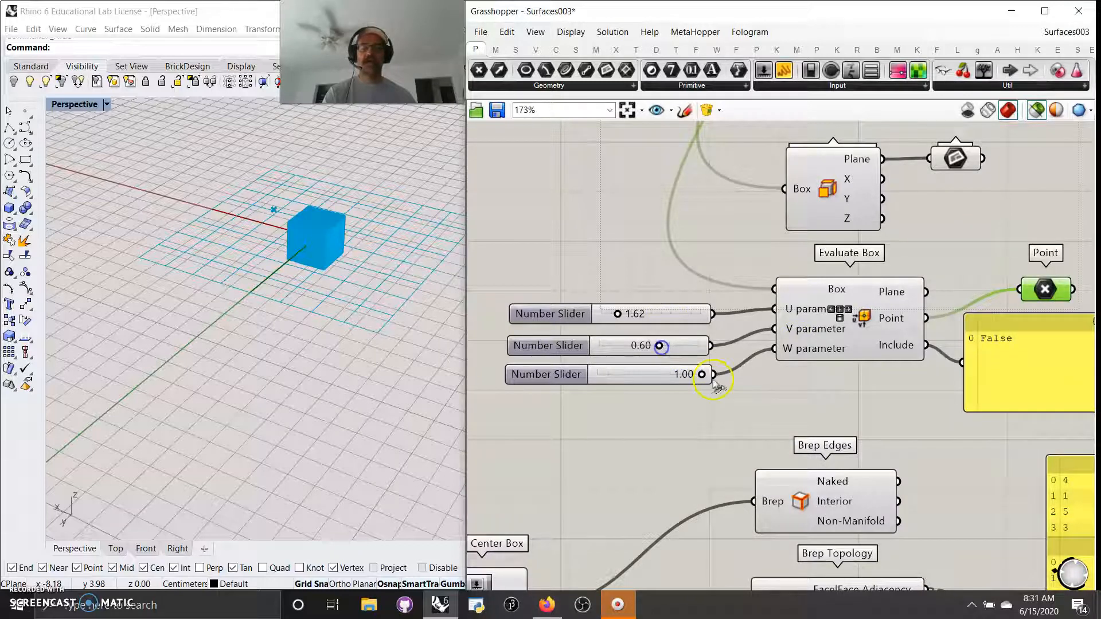
pyautogui.moveTo(618, 313); pyautogui.dragTo(607, 317)
pyautogui.moveTo(427, 299); pyautogui.dragTo(338, 243, button='right')
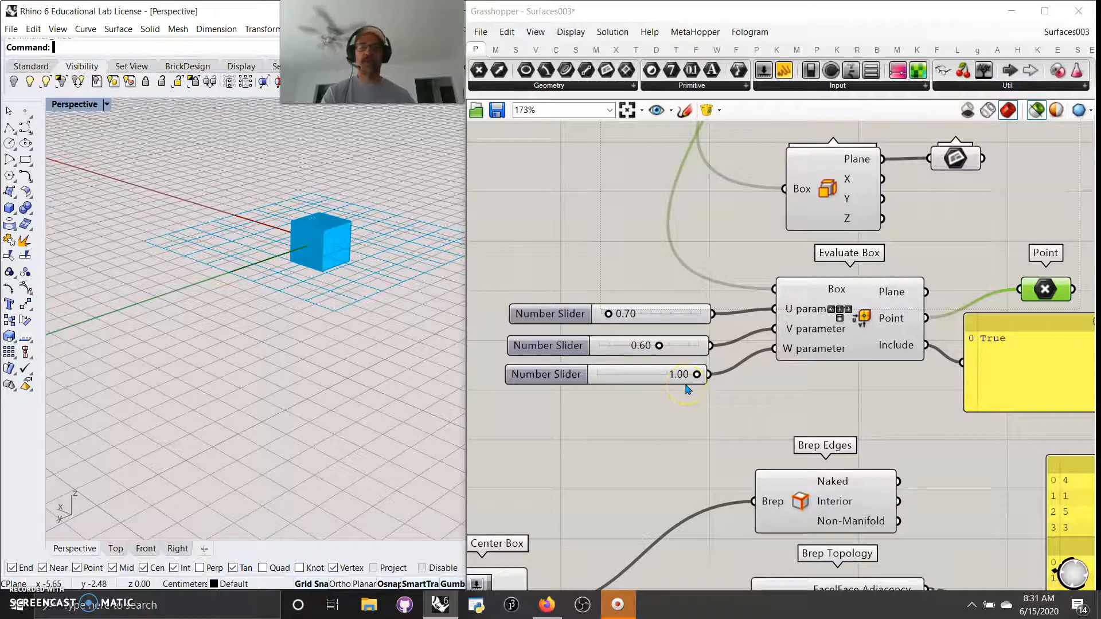
pyautogui.moveTo(613, 317)
pyautogui.mouseDown()
pyautogui.moveTo(641, 315)
pyautogui.moveTo(628, 321)
pyautogui.mouseUp()
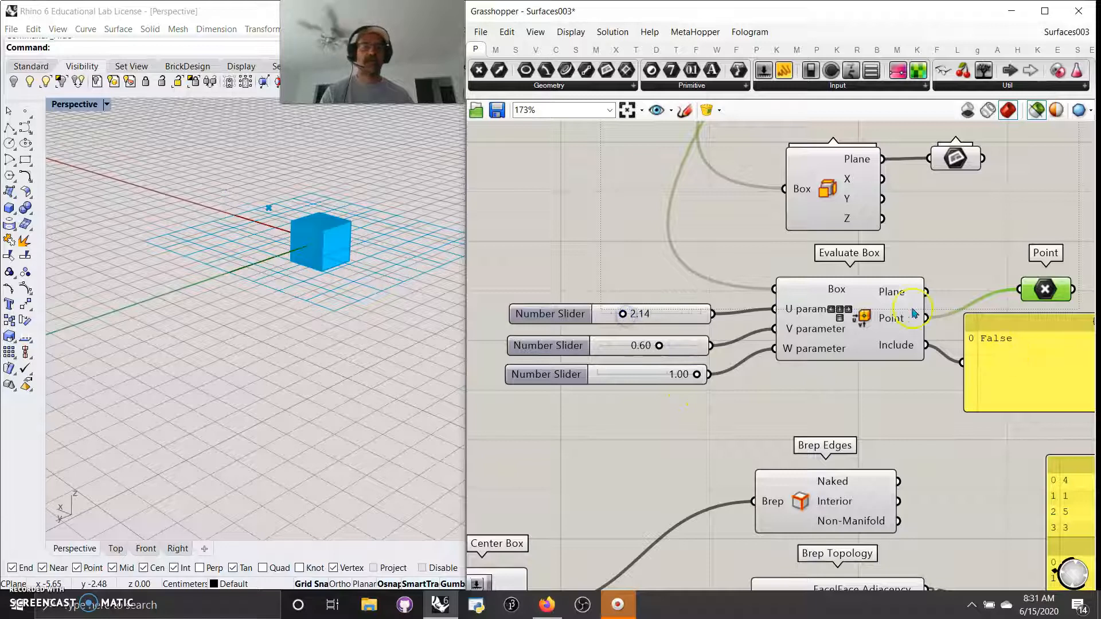
pyautogui.moveTo(910, 433); pyautogui.dragTo(929, 312, button='right')
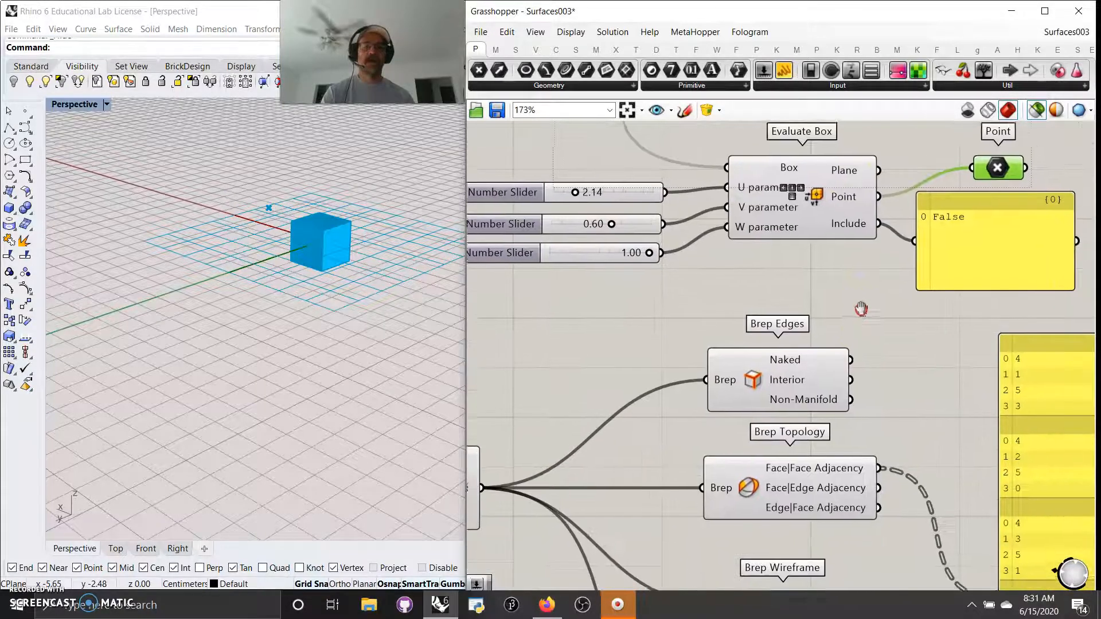
pyautogui.scroll(-3, 786, 218)
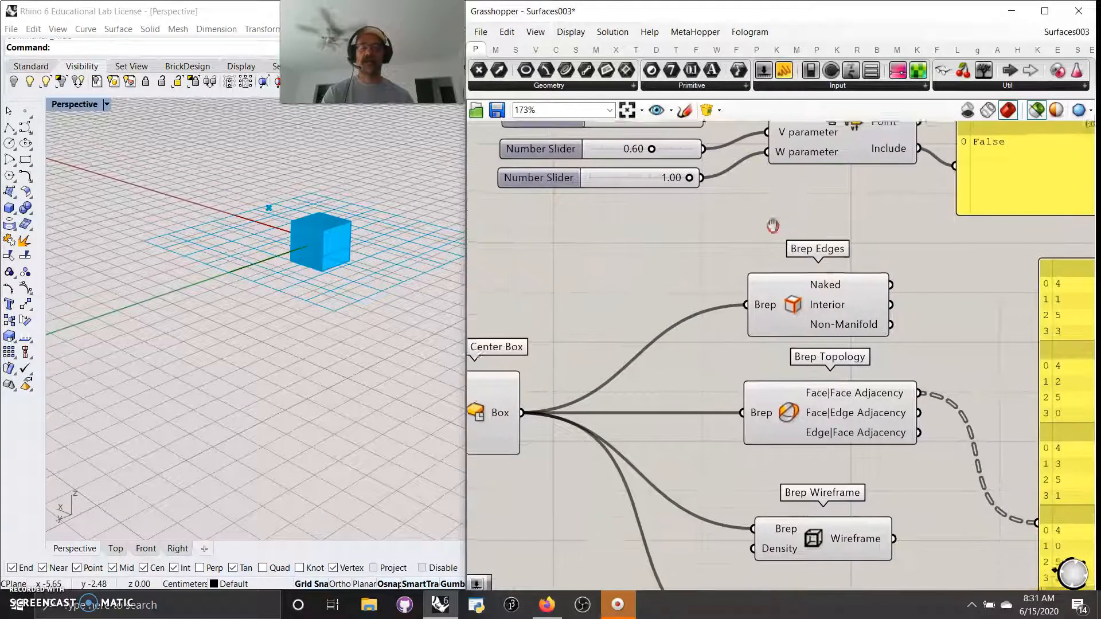
pyautogui.moveTo(749, 323); pyautogui.dragTo(713, 325, button='right')
pyautogui.click(576, 325)
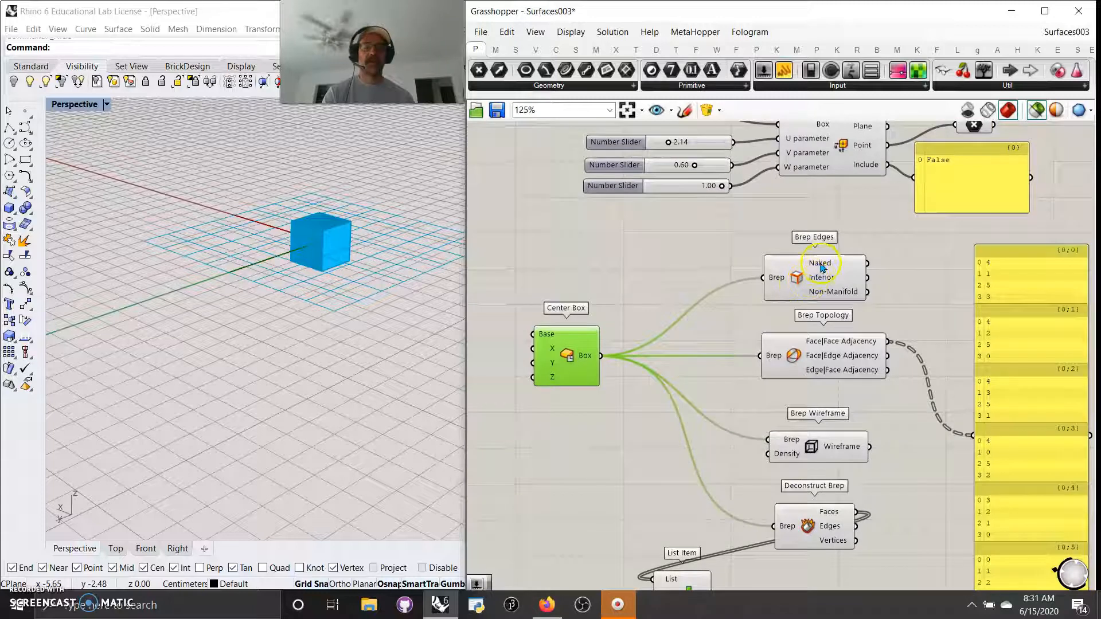
pyautogui.moveTo(840, 285)
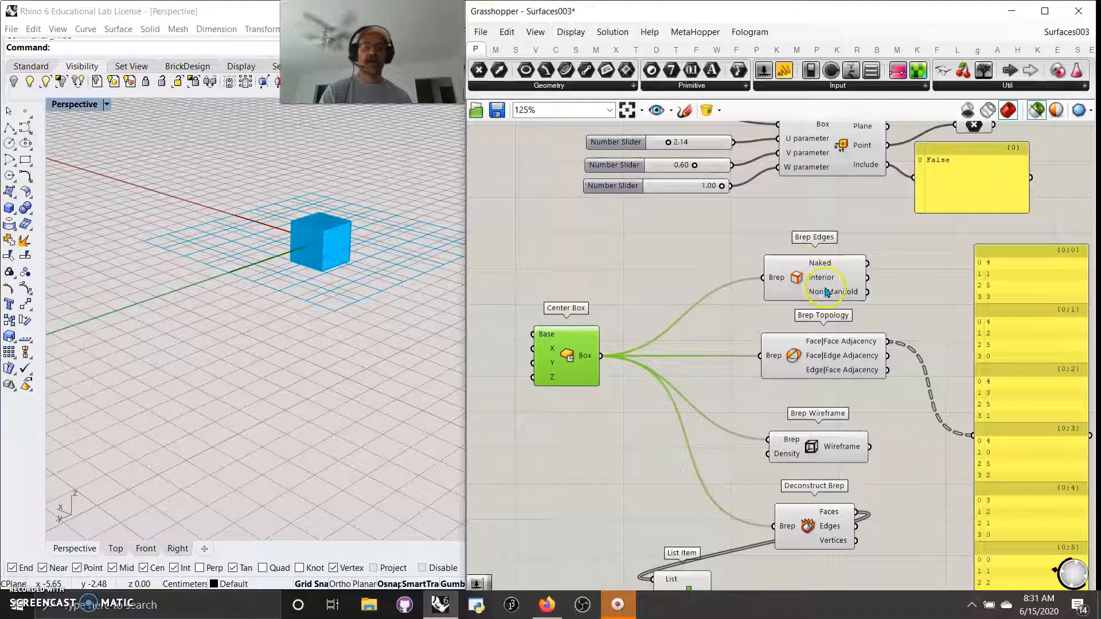
pyautogui.moveTo(822, 291); pyautogui.dragTo(809, 281)
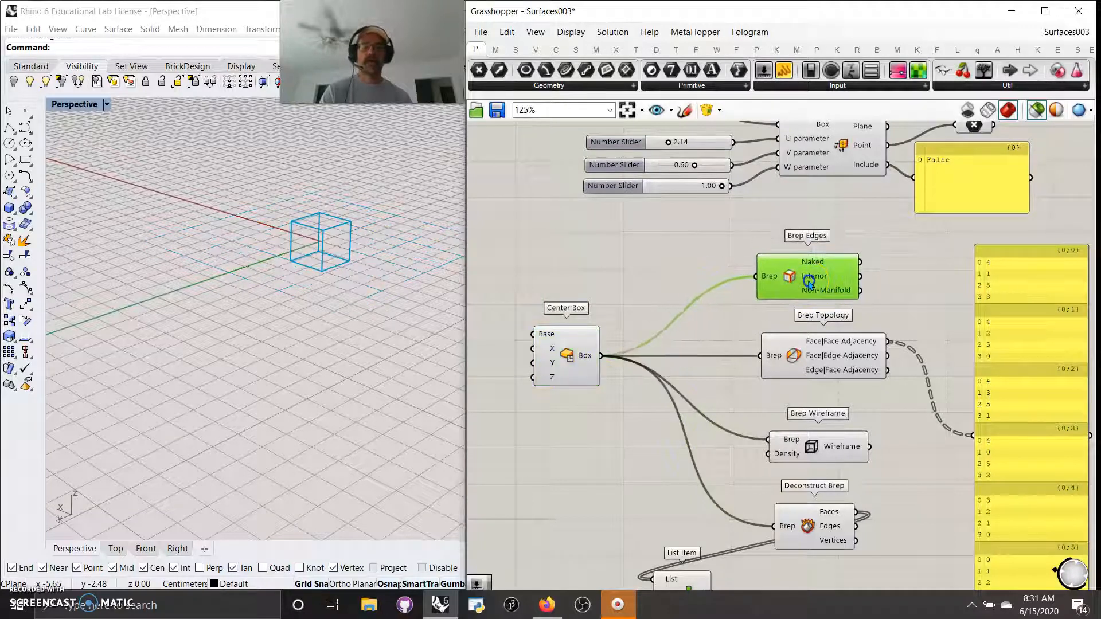
pyautogui.moveTo(698, 342); pyautogui.dragTo(690, 265, button='right')
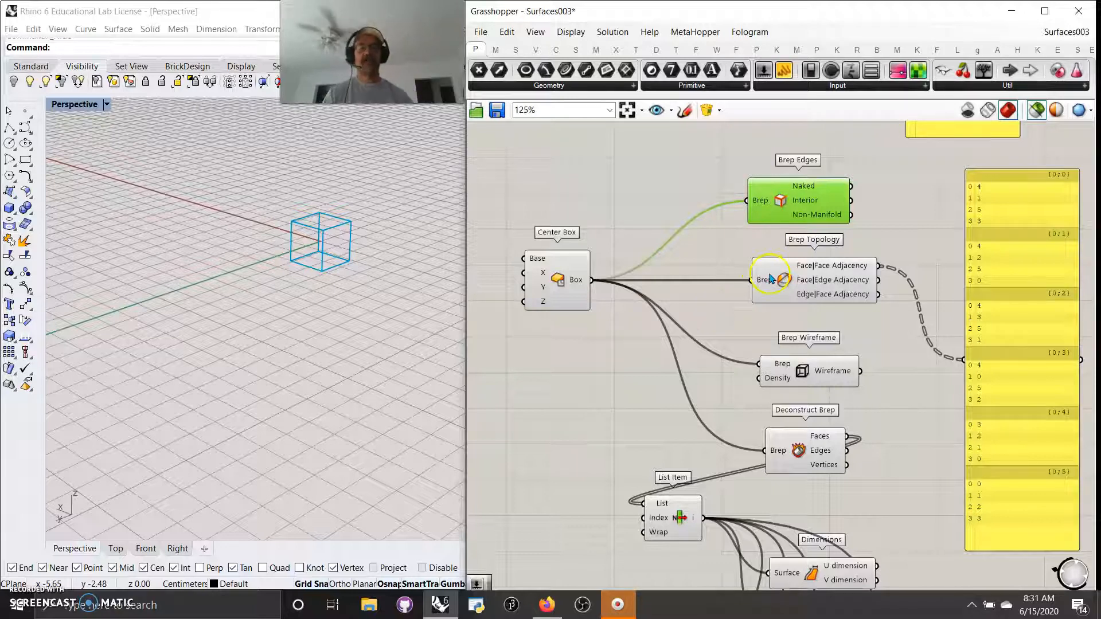
pyautogui.moveTo(772, 280)
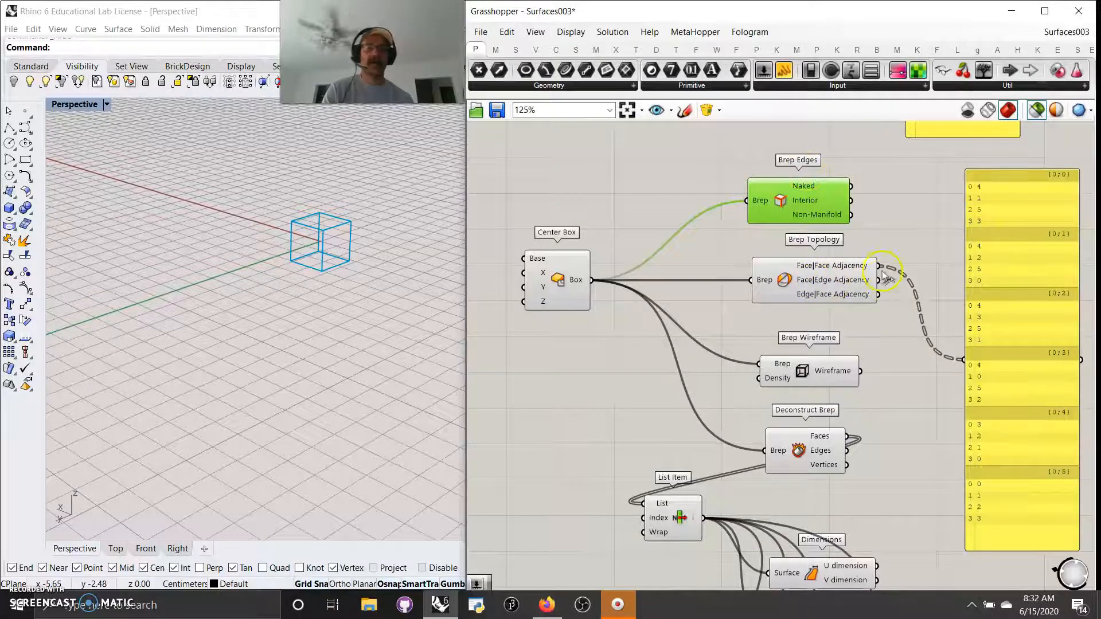
pyautogui.moveTo(883, 282); pyautogui.dragTo(967, 366)
pyautogui.moveTo(877, 295); pyautogui.dragTo(963, 362)
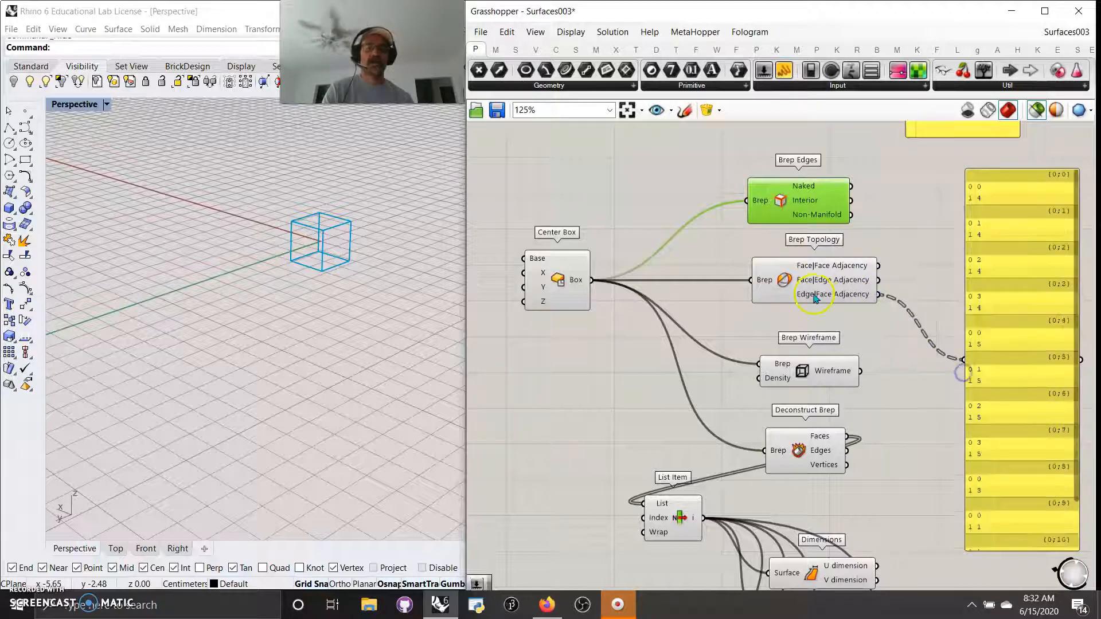
pyautogui.moveTo(878, 266); pyautogui.dragTo(963, 360)
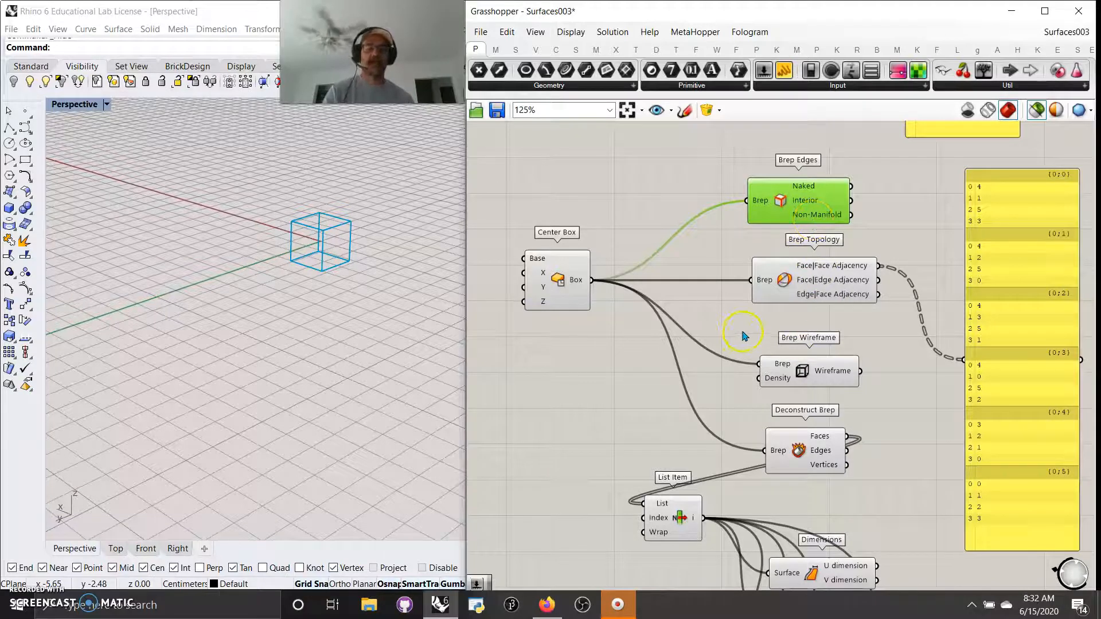
# Step: Switch the Rhino view to wireframe and toggle previews between Brep Wireframe and Center Box
pyautogui.click(806, 373)
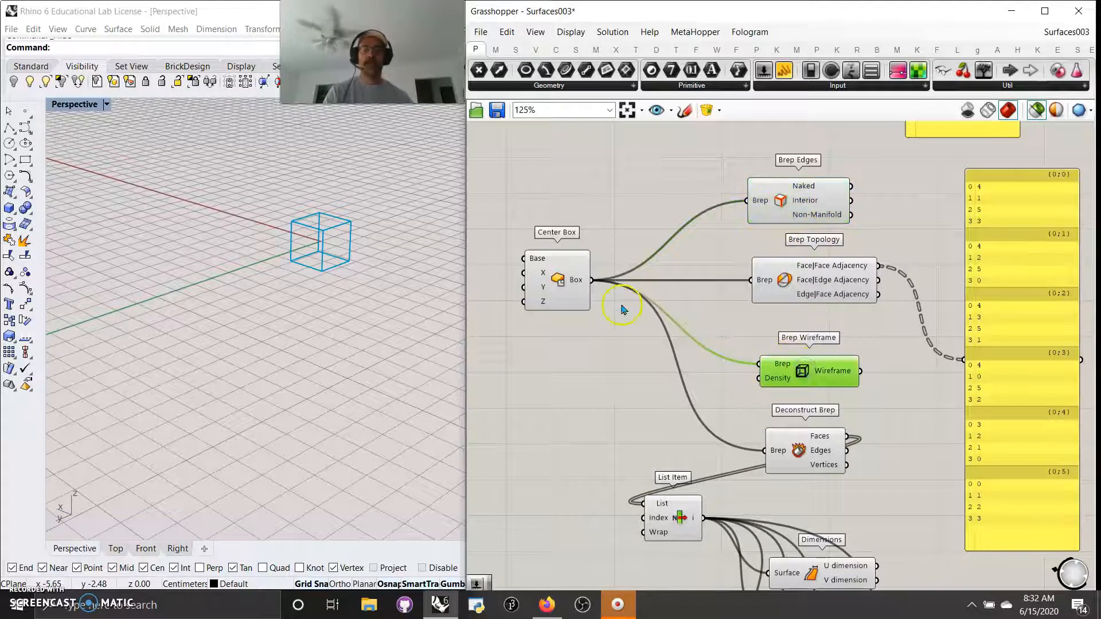
pyautogui.click(560, 290)
pyautogui.click(809, 384)
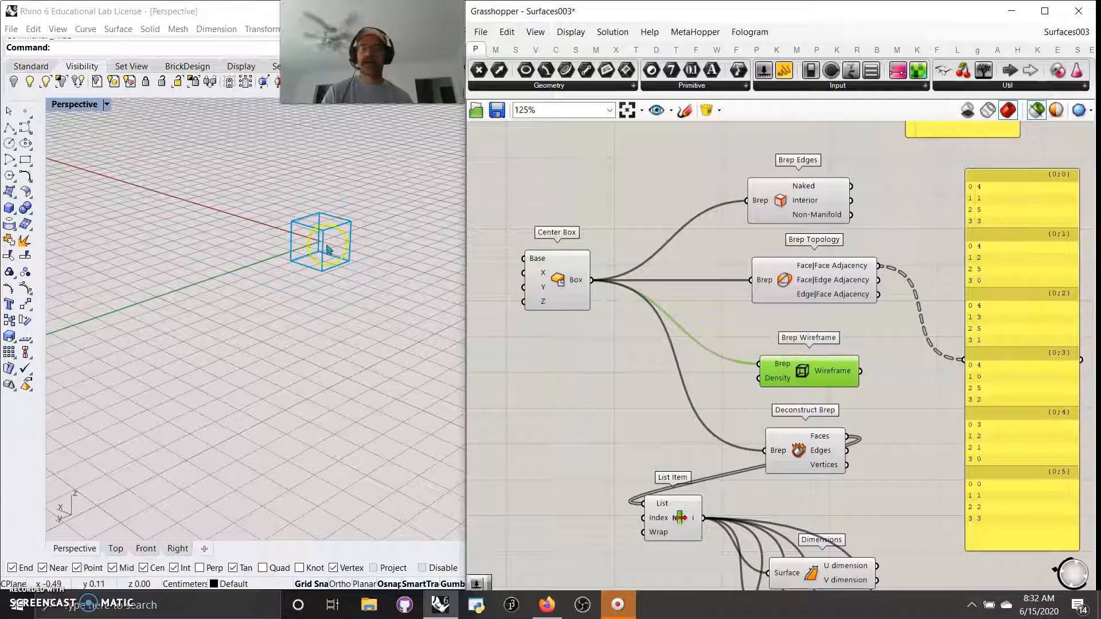
pyautogui.click(577, 280)
pyautogui.click(71, 104)
pyautogui.click(68, 138)
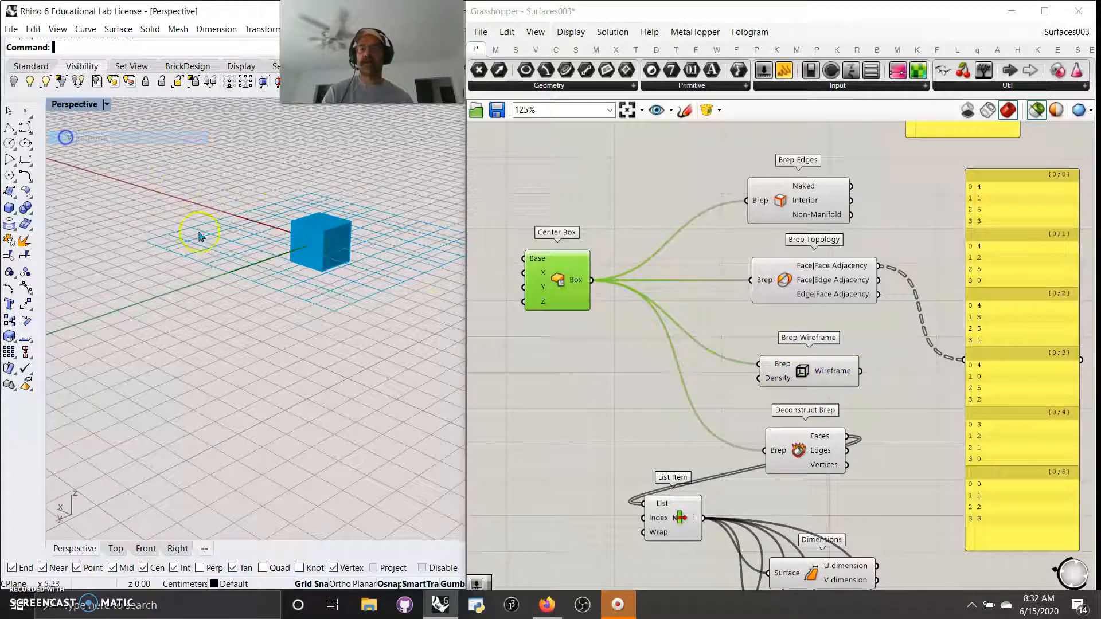
pyautogui.click(778, 370)
pyautogui.click(570, 279)
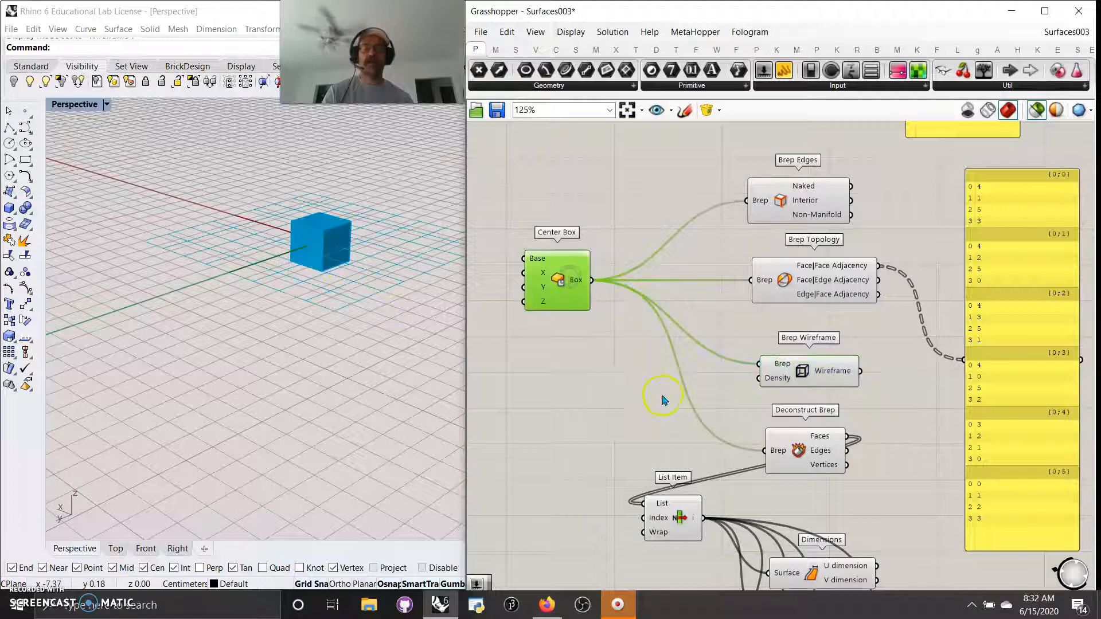
# Step: Preview Deconstruct Brep's faces, edges and vertices and reposition it with List Item
pyautogui.moveTo(679, 401); pyautogui.dragTo(648, 258, button='right')
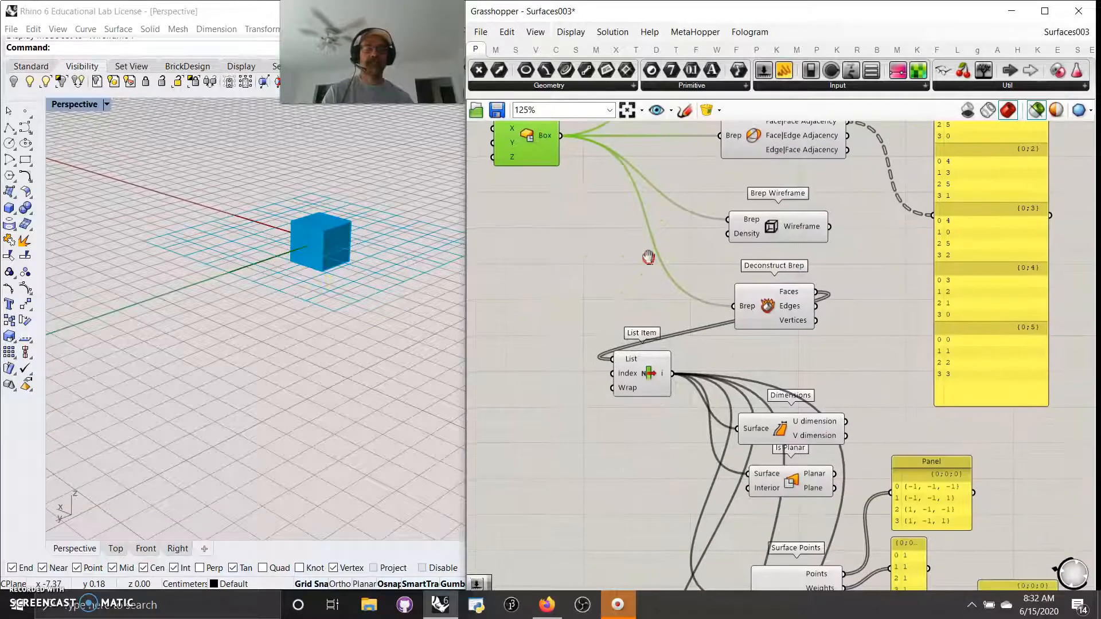
pyautogui.click(770, 313)
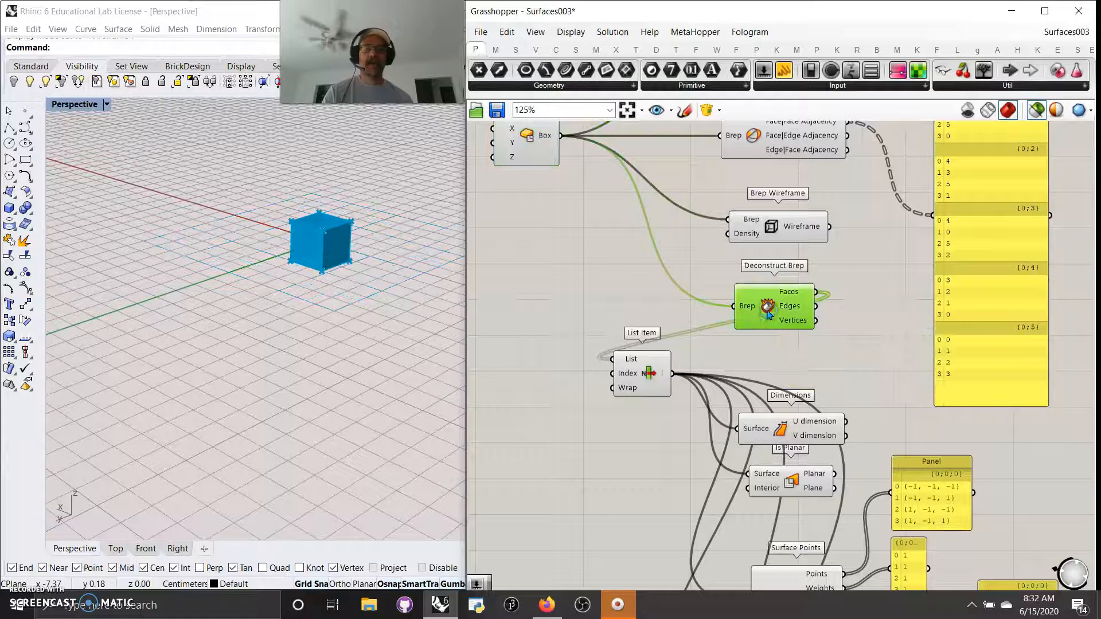
pyautogui.moveTo(783, 318); pyautogui.dragTo(756, 310)
pyautogui.moveTo(641, 370); pyautogui.dragTo(650, 360)
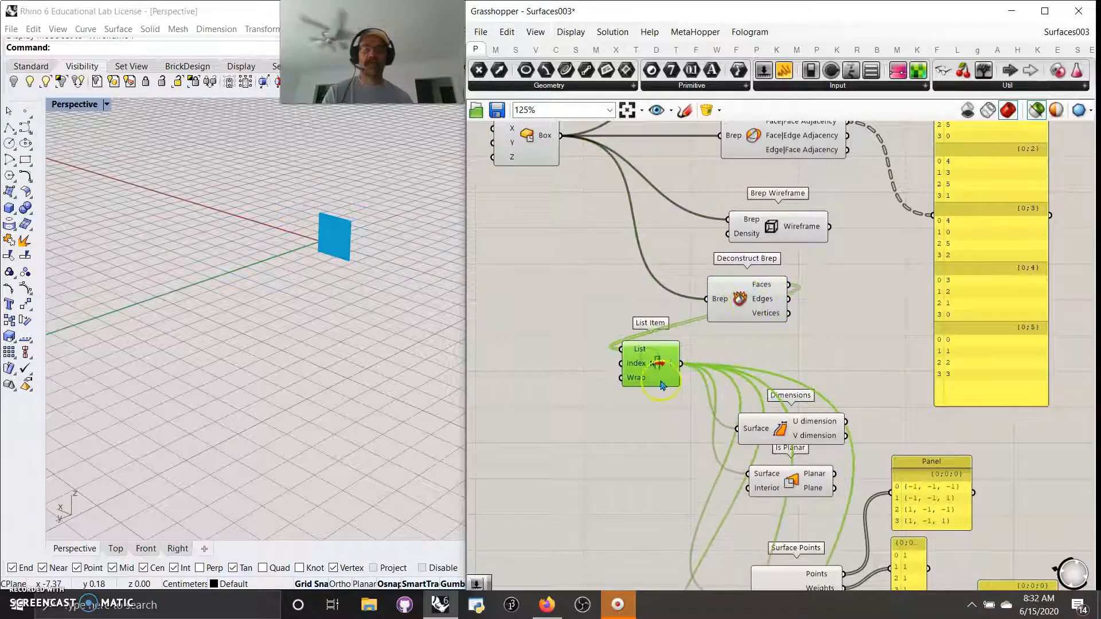
pyautogui.click(711, 335)
# Step: Add a number slider (12) wired to List Item's Index and set it to 0
pyautogui.doubleClick(549, 406)
pyautogui.write('12')
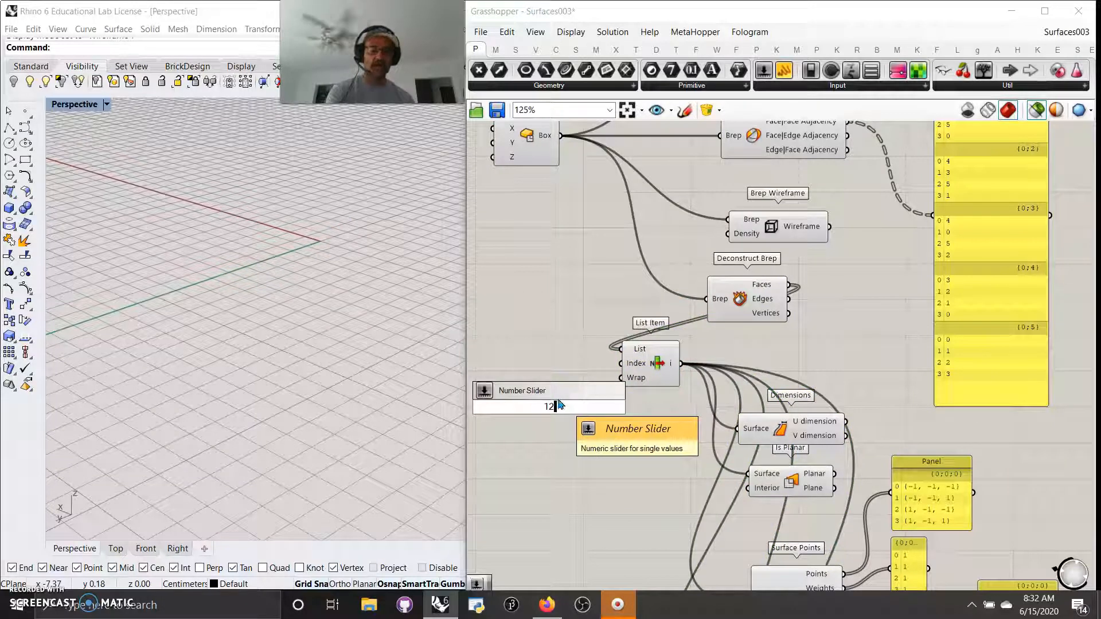
pyautogui.press('Return')
pyautogui.moveTo(623, 407); pyautogui.dragTo(620, 363)
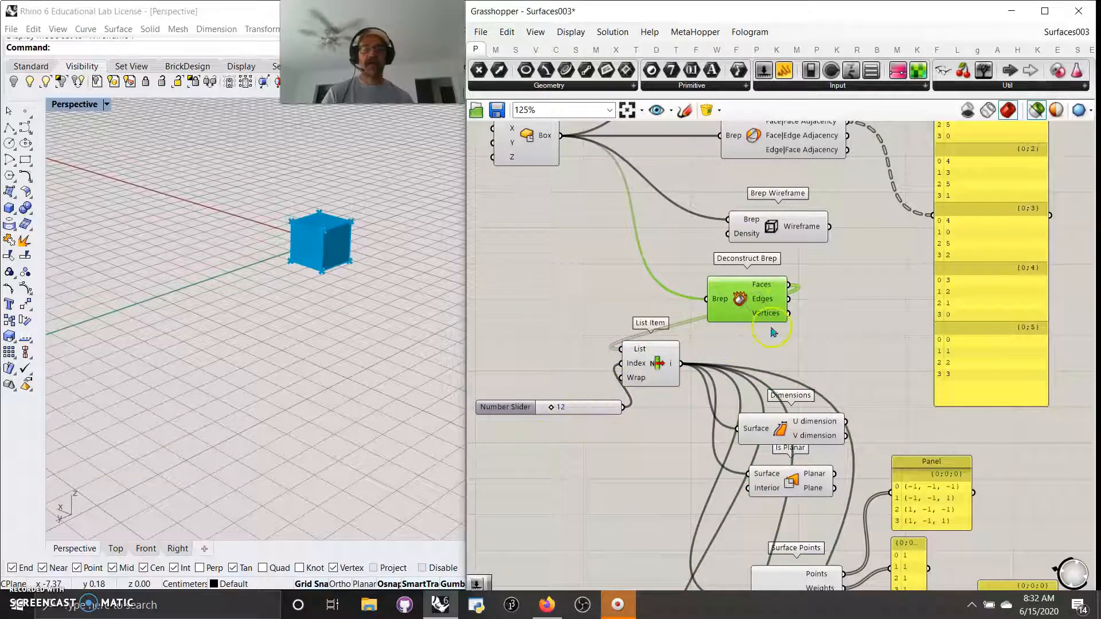
pyautogui.click(663, 373)
pyautogui.moveTo(546, 412); pyautogui.dragTo(573, 413)
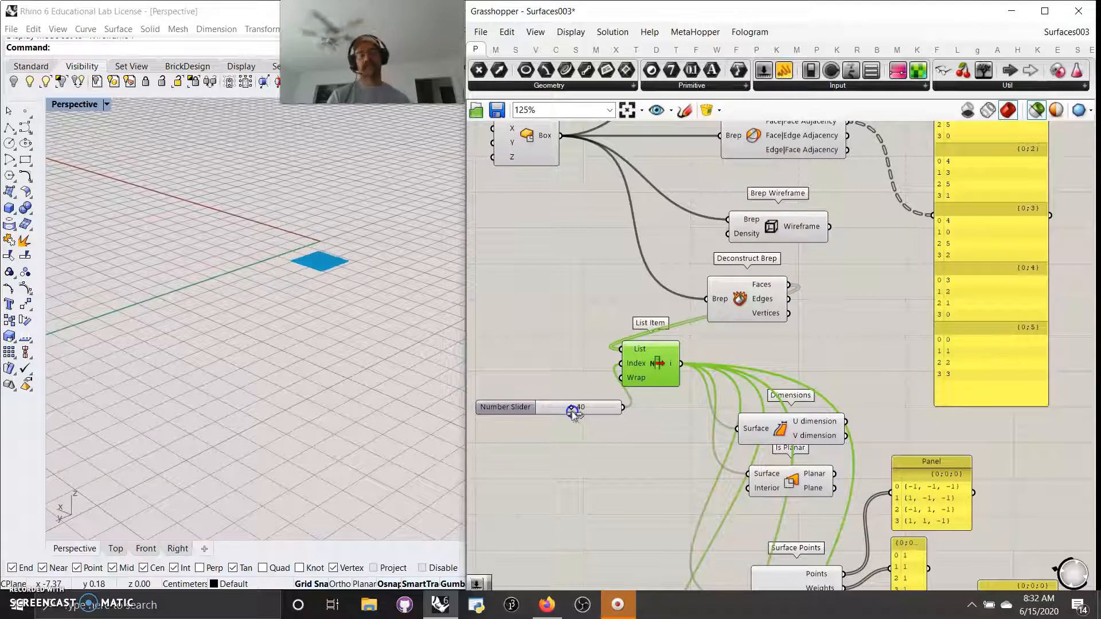
pyautogui.moveTo(634, 481); pyautogui.dragTo(619, 440, button='right')
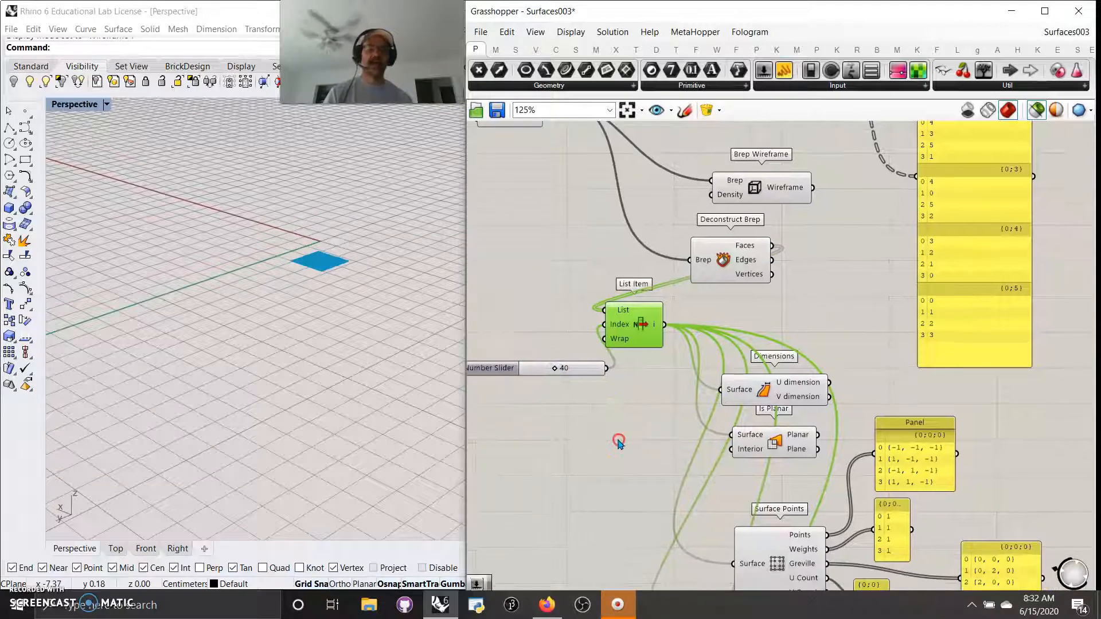
# Step: Move the Dimensions and Is Planar components up beneath List Item
pyautogui.click(773, 396)
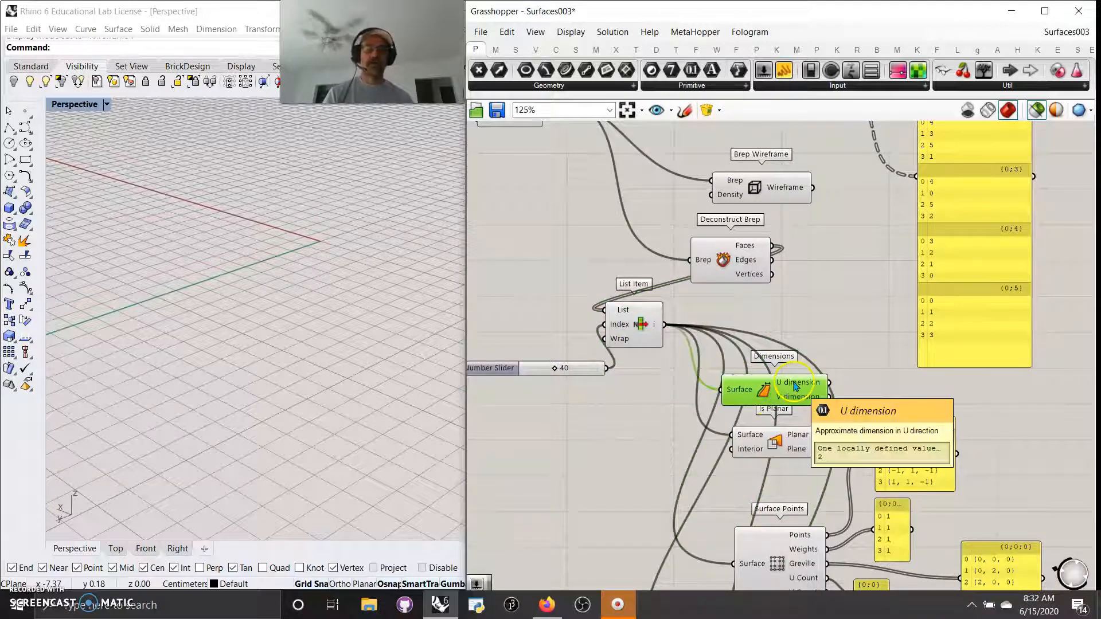
pyautogui.moveTo(762, 397); pyautogui.dragTo(774, 354)
pyautogui.click(767, 349)
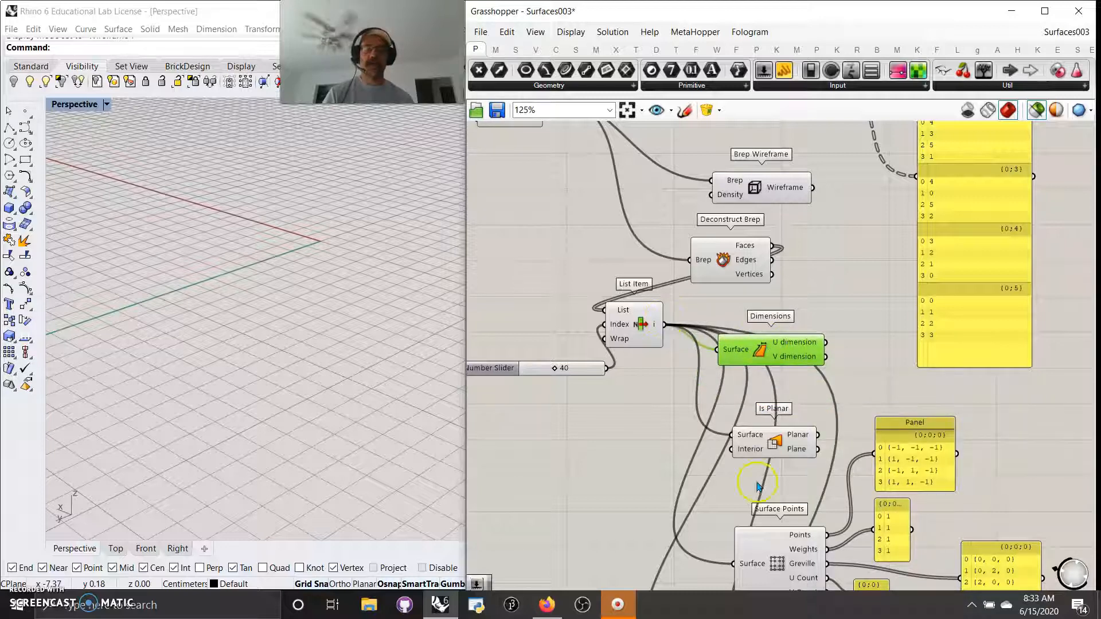
pyautogui.moveTo(772, 444); pyautogui.dragTo(774, 417)
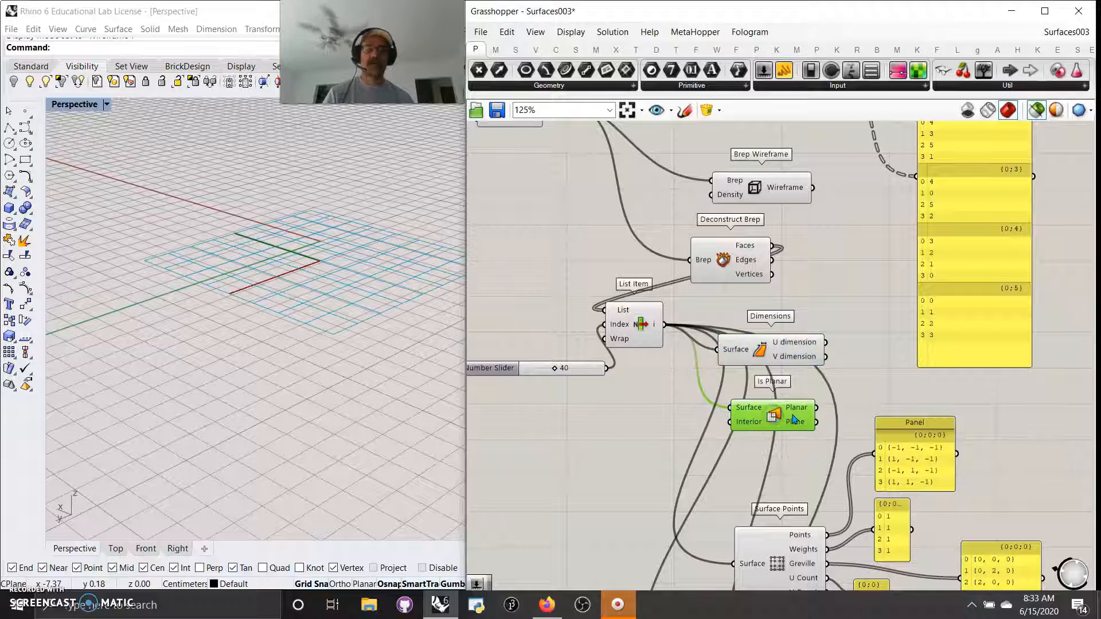
pyautogui.moveTo(806, 430)
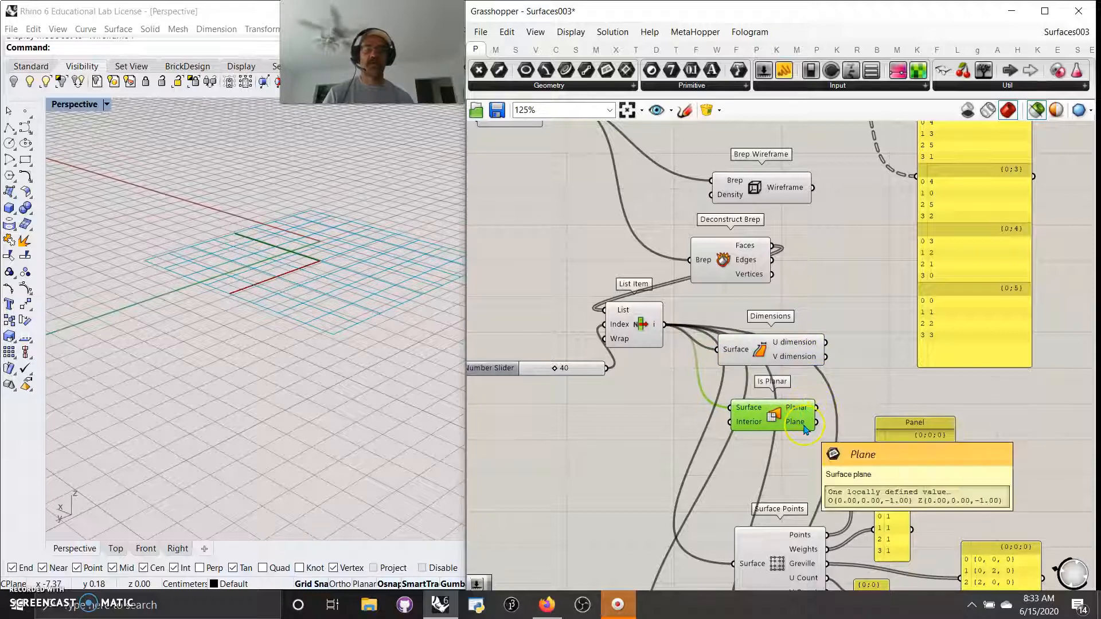
pyautogui.moveTo(751, 414)
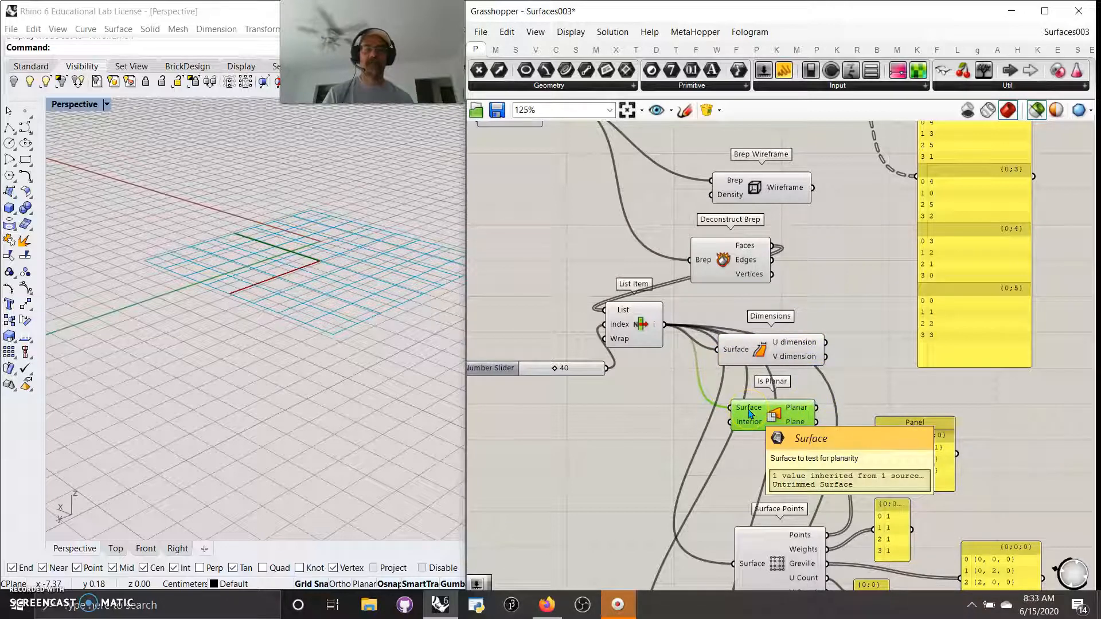
# Step: Move Surface Points up under Is Planar and List Item down beside it
pyautogui.moveTo(624, 438)
pyautogui.mouseDown(button='right')
pyautogui.moveTo(612, 380)
pyautogui.moveTo(634, 364)
pyautogui.moveTo(608, 286)
pyautogui.mouseUp(button='right')
pyautogui.click(640, 277)
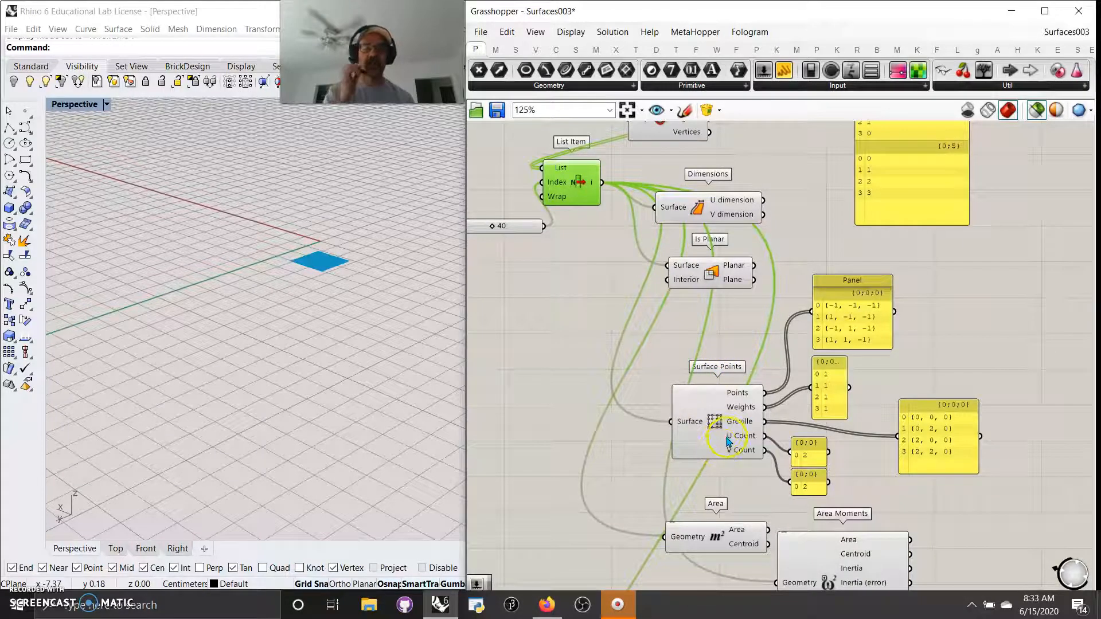
pyautogui.moveTo(713, 426); pyautogui.dragTo(709, 381)
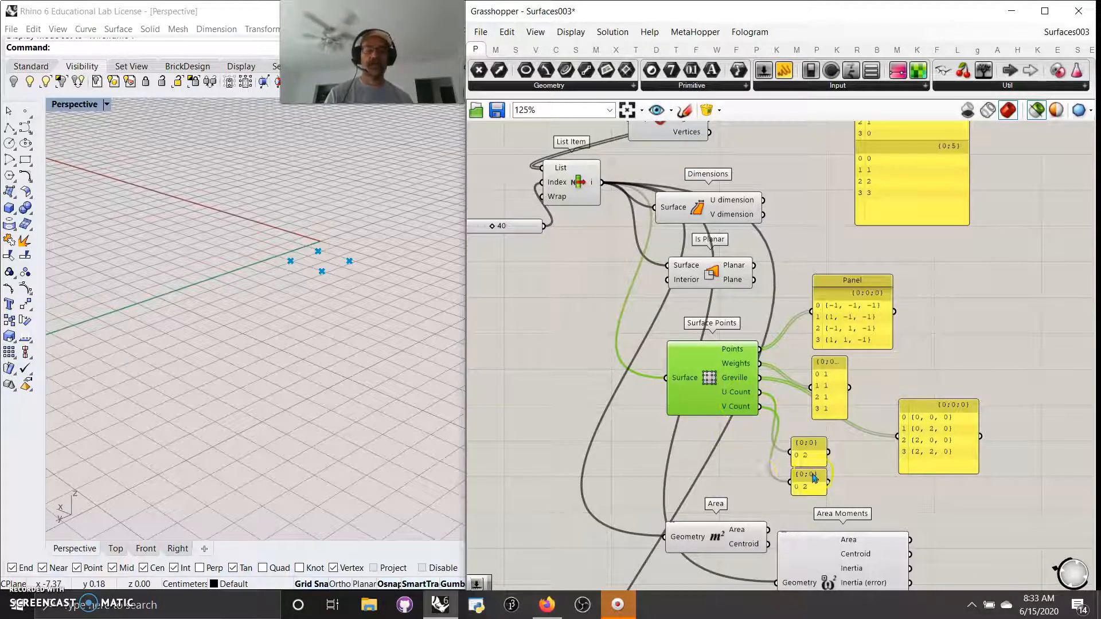
pyautogui.moveTo(600, 423); pyautogui.dragTo(577, 386, button='right')
pyautogui.click(635, 198)
pyautogui.click(726, 462)
pyautogui.moveTo(612, 166); pyautogui.dragTo(600, 340)
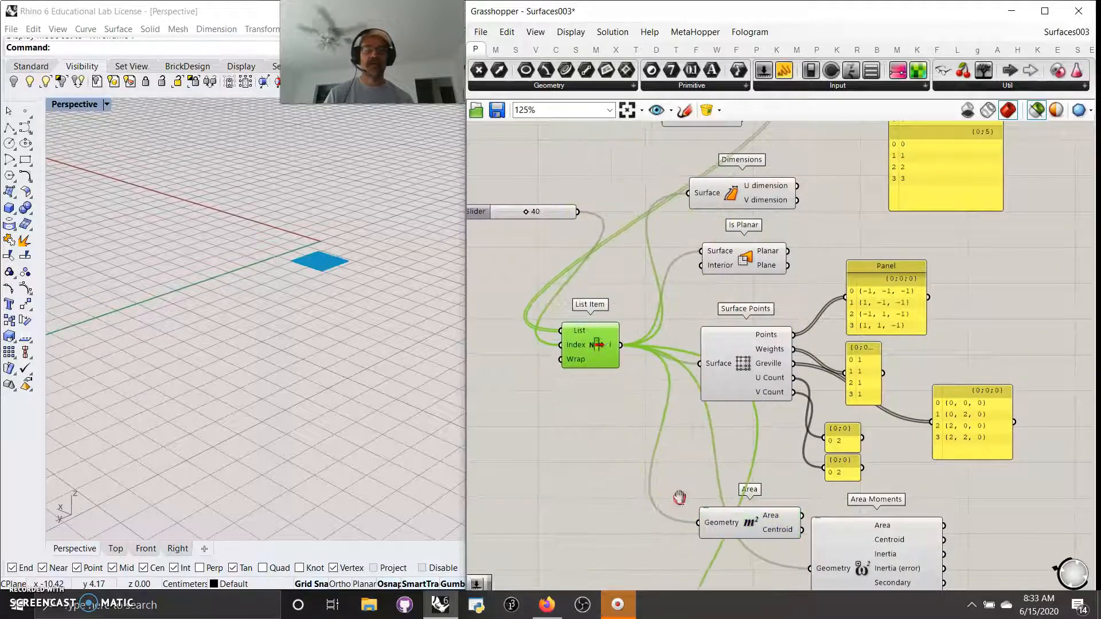
pyautogui.moveTo(679, 497); pyautogui.dragTo(640, 281, button='right')
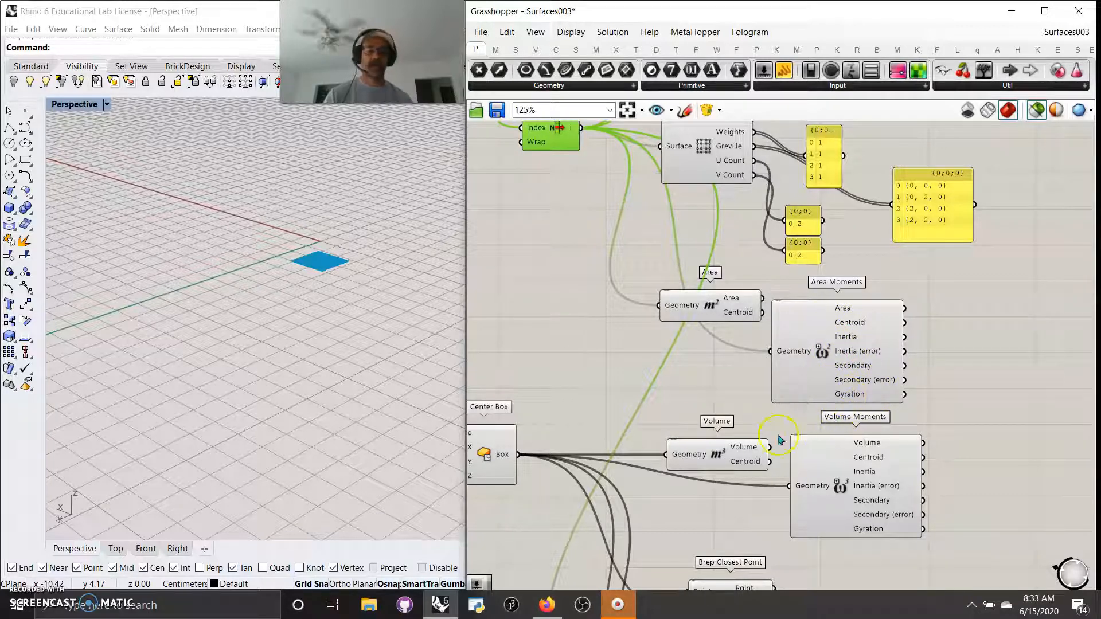
# Step: Preview Center Box and Volume, then shift Area Moments slightly right
pyautogui.moveTo(750, 411); pyautogui.dragTo(807, 372, button='right')
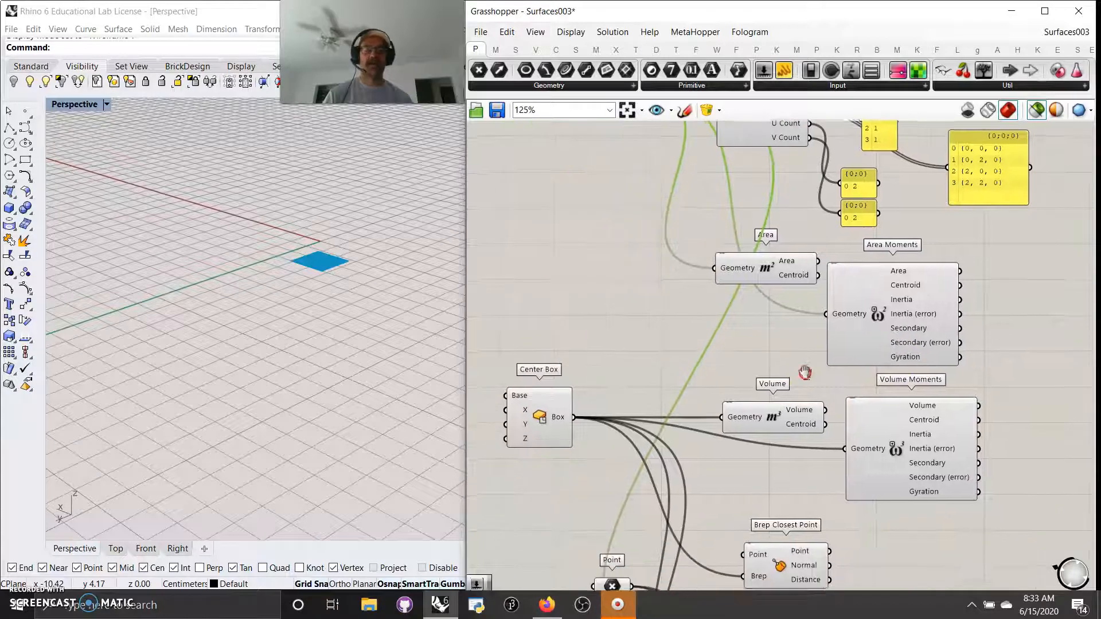
pyautogui.click(542, 419)
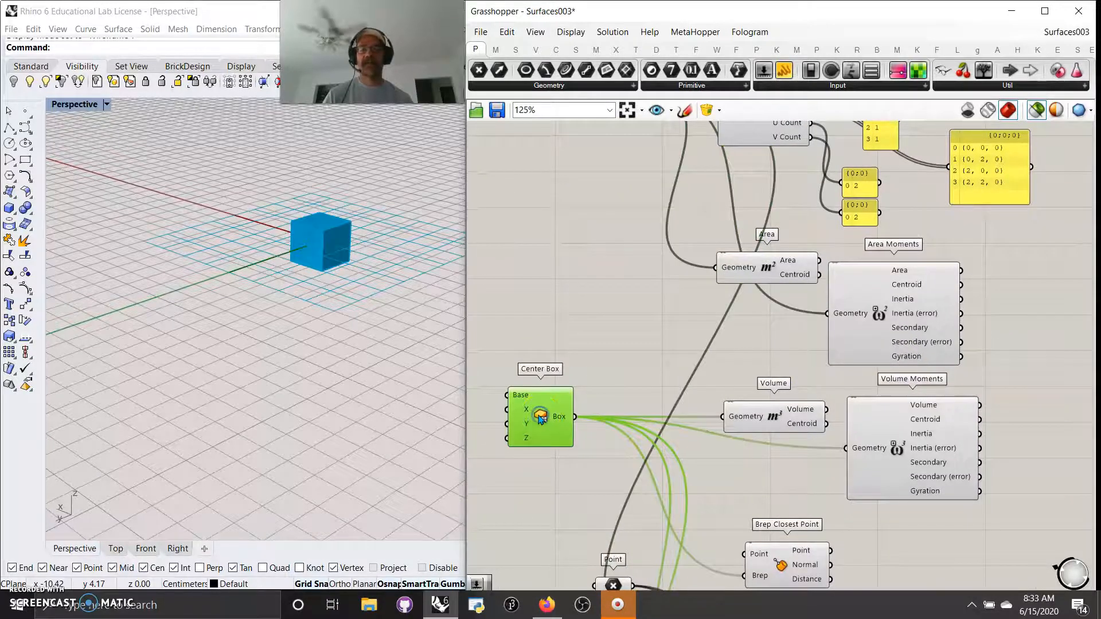
pyautogui.click(774, 421)
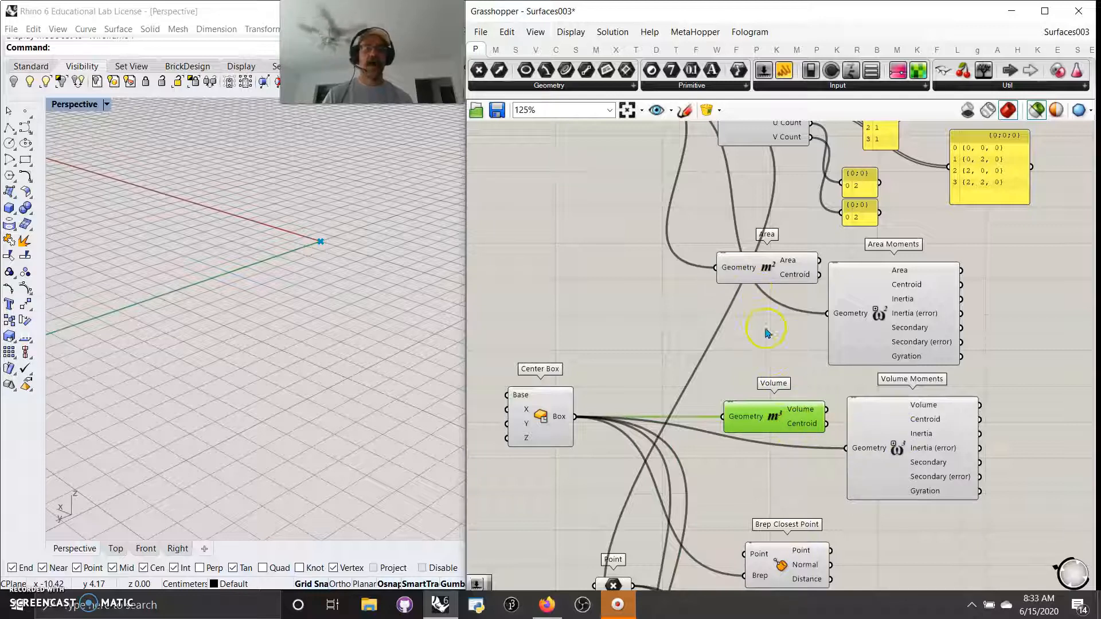
pyautogui.moveTo(793, 481); pyautogui.dragTo(753, 400, button='right')
pyautogui.moveTo(886, 252); pyautogui.dragTo(901, 247)
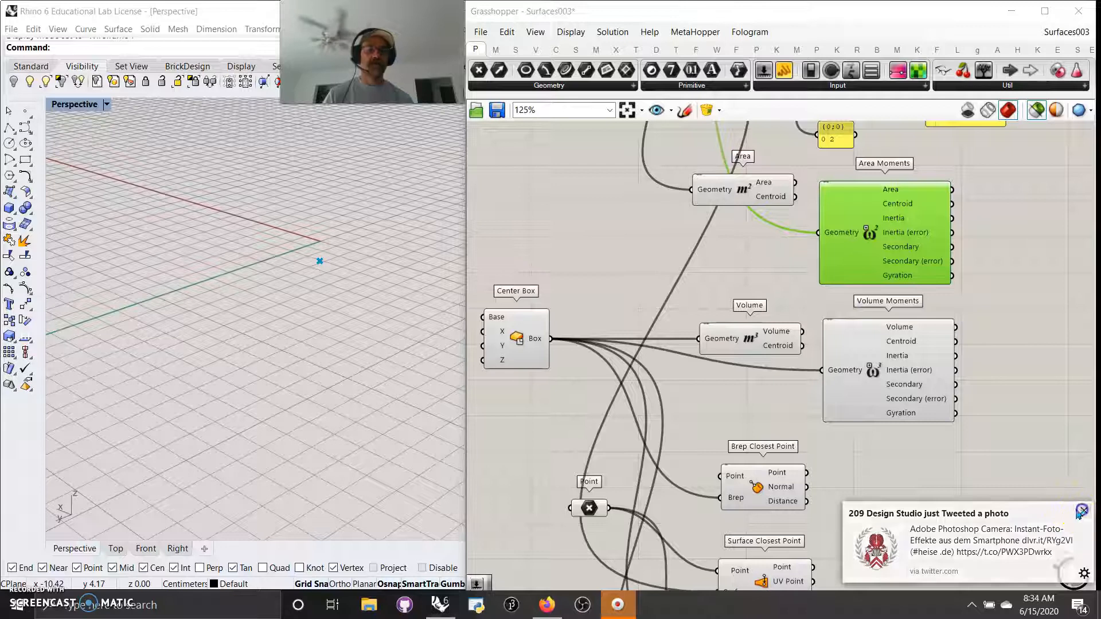
pyautogui.moveTo(785, 445); pyautogui.dragTo(811, 320, button='right')
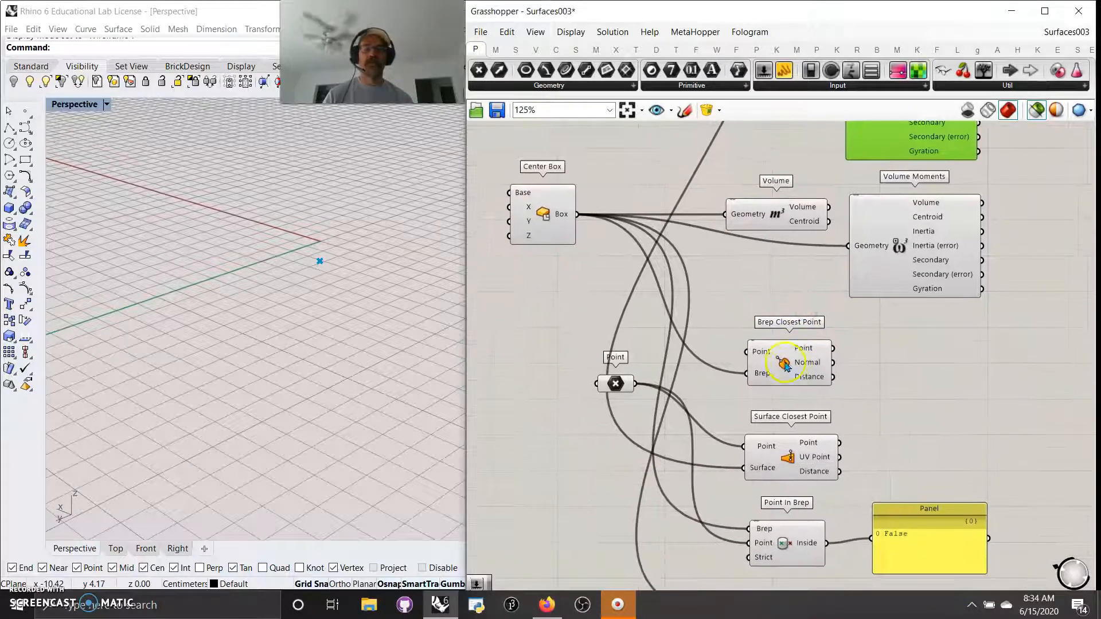
# Step: Extract Brep Closest Point's Point input as a parameter placed under Center Box
pyautogui.click(785, 363)
pyautogui.click(564, 234)
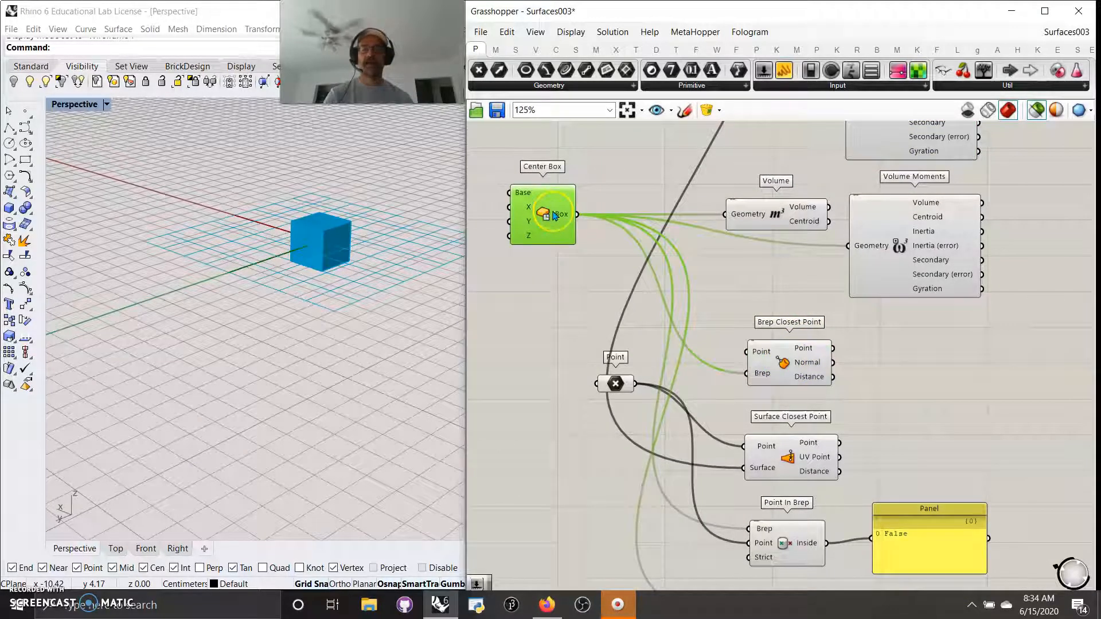
pyautogui.rightClick(756, 356)
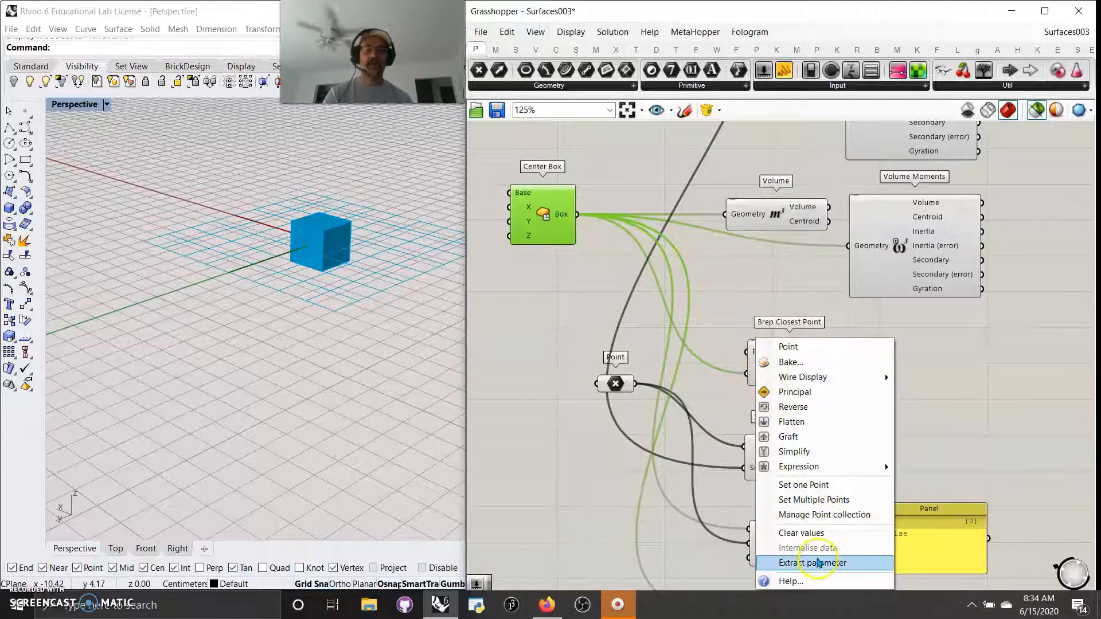
pyautogui.click(817, 558)
pyautogui.moveTo(675, 352); pyautogui.dragTo(553, 302)
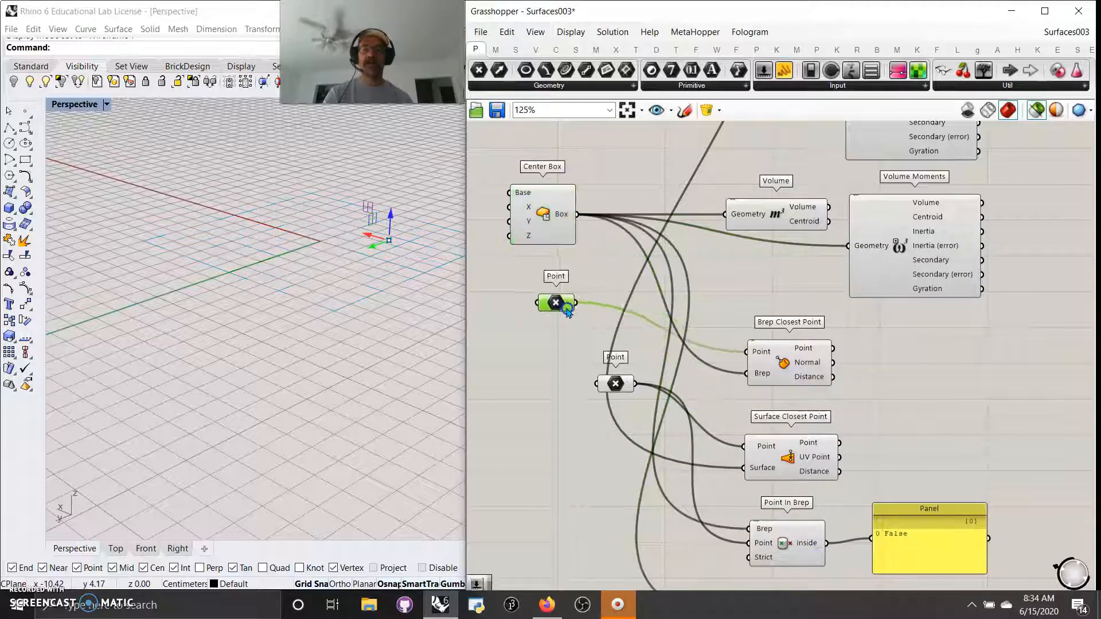
pyautogui.keyDown('shift'); pyautogui.click(538, 219); pyautogui.keyUp('shift')
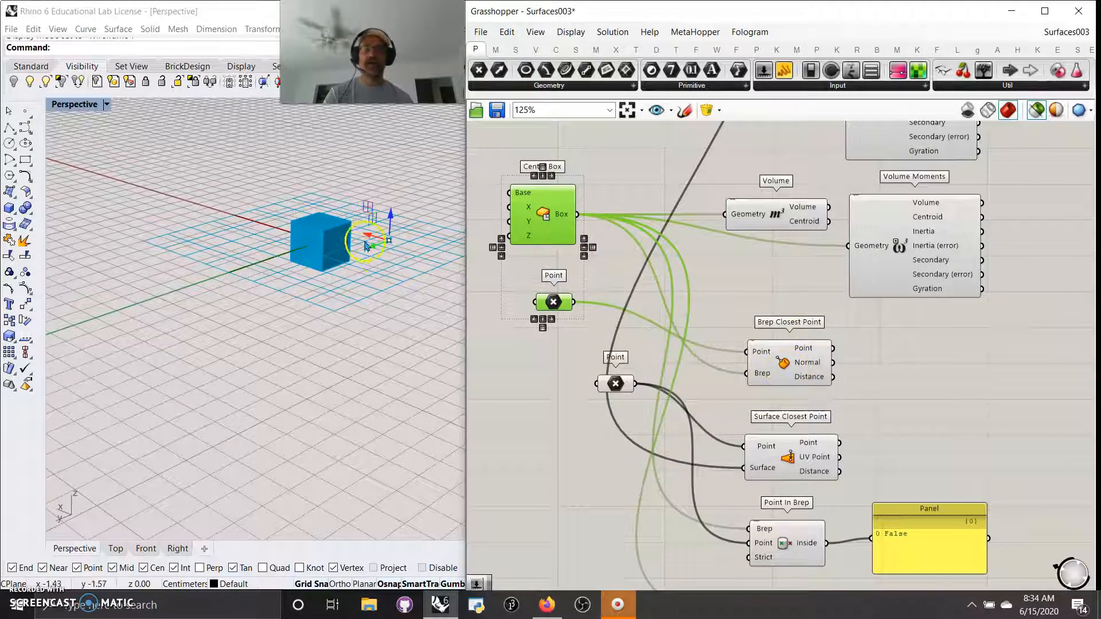
pyautogui.keyDown('shift'); pyautogui.click(809, 366); pyautogui.keyUp('shift')
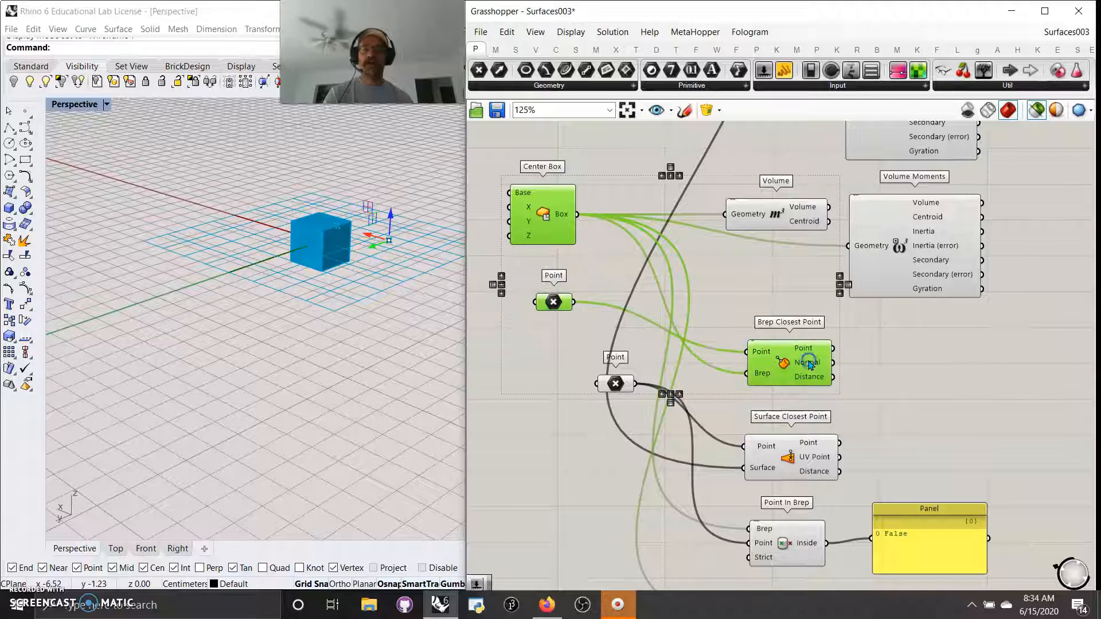
# Step: Move the point beside the cube in Rhino, keeping selected-only preview on
pyautogui.moveTo(390, 220); pyautogui.dragTo(202, 251)
pyautogui.moveTo(294, 261); pyautogui.dragTo(302, 288, button='right')
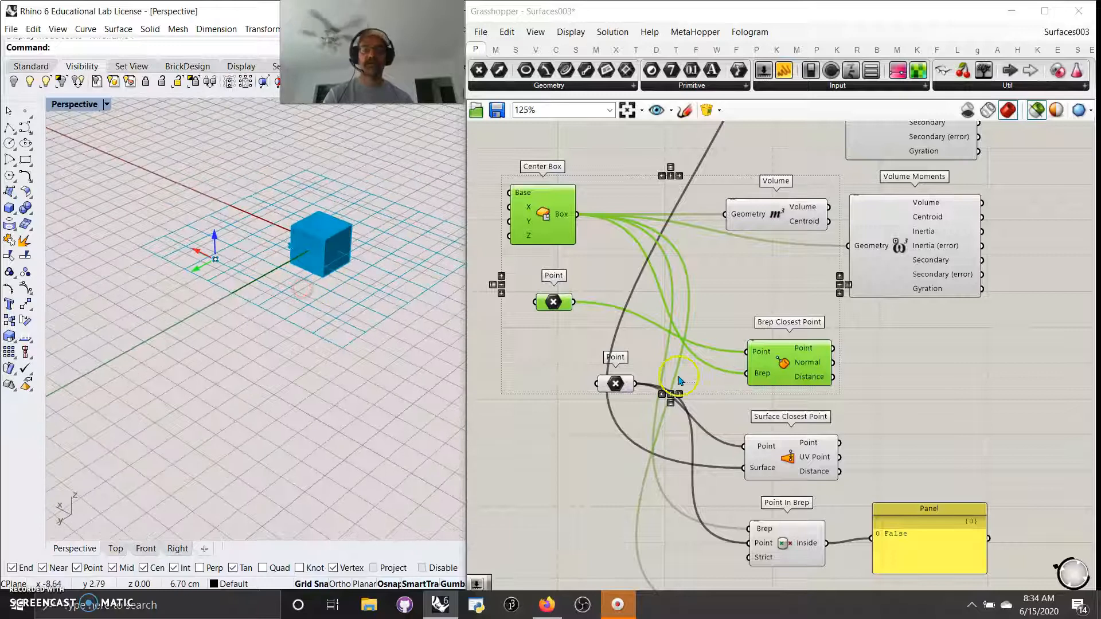
pyautogui.click(1036, 111)
pyautogui.click(1037, 111)
pyautogui.moveTo(726, 396); pyautogui.dragTo(732, 271, button='right')
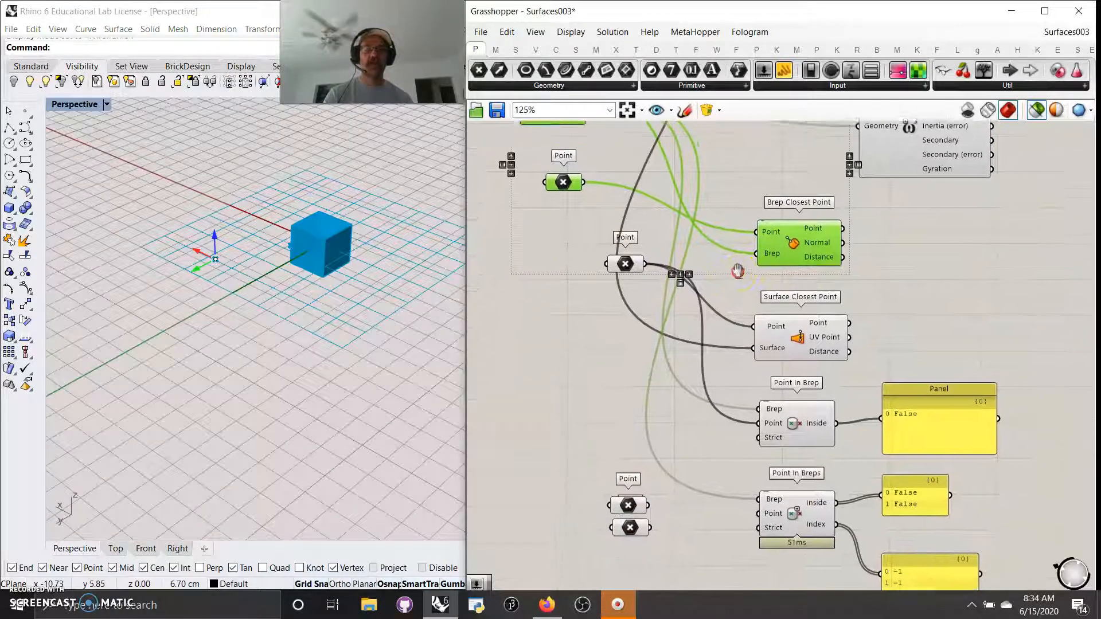
pyautogui.click(629, 261)
pyautogui.moveTo(396, 290); pyautogui.dragTo(458, 230, button='right')
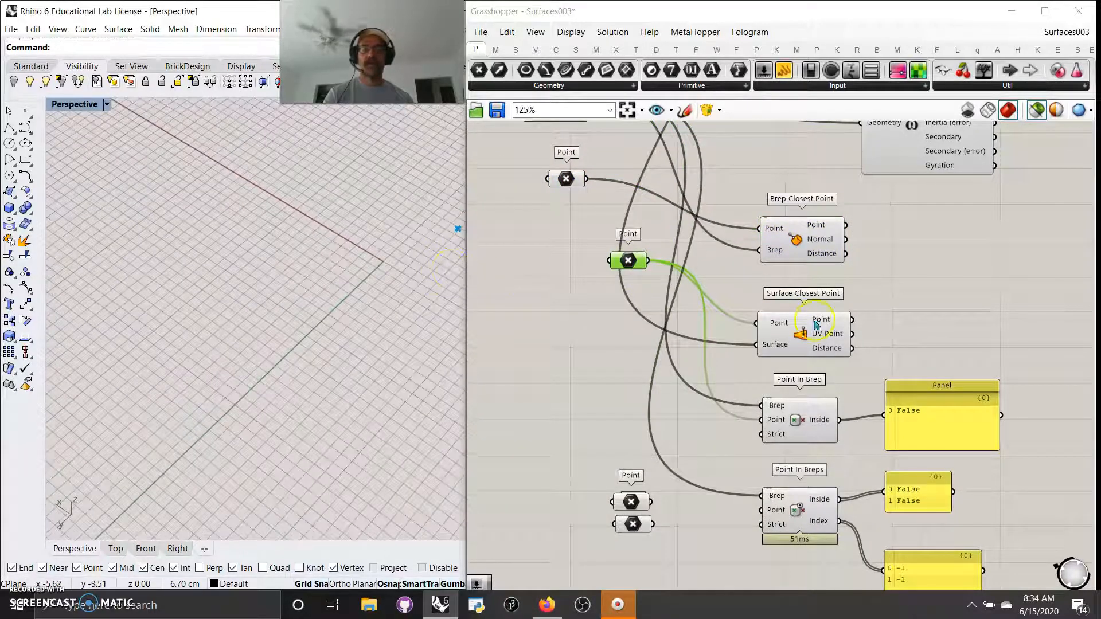
# Step: Select the Point parameter and Surface Closest Point to preview the set point
pyautogui.click(801, 336)
pyautogui.scroll(-5, 703, 402)
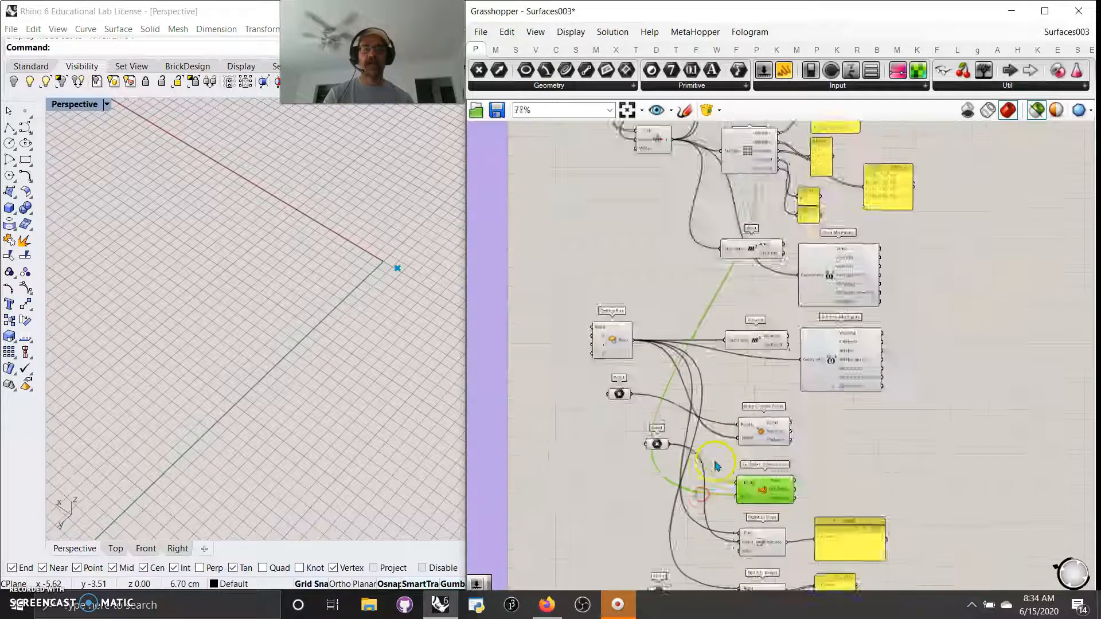
pyautogui.click(662, 189)
pyautogui.scroll(6, 711, 375)
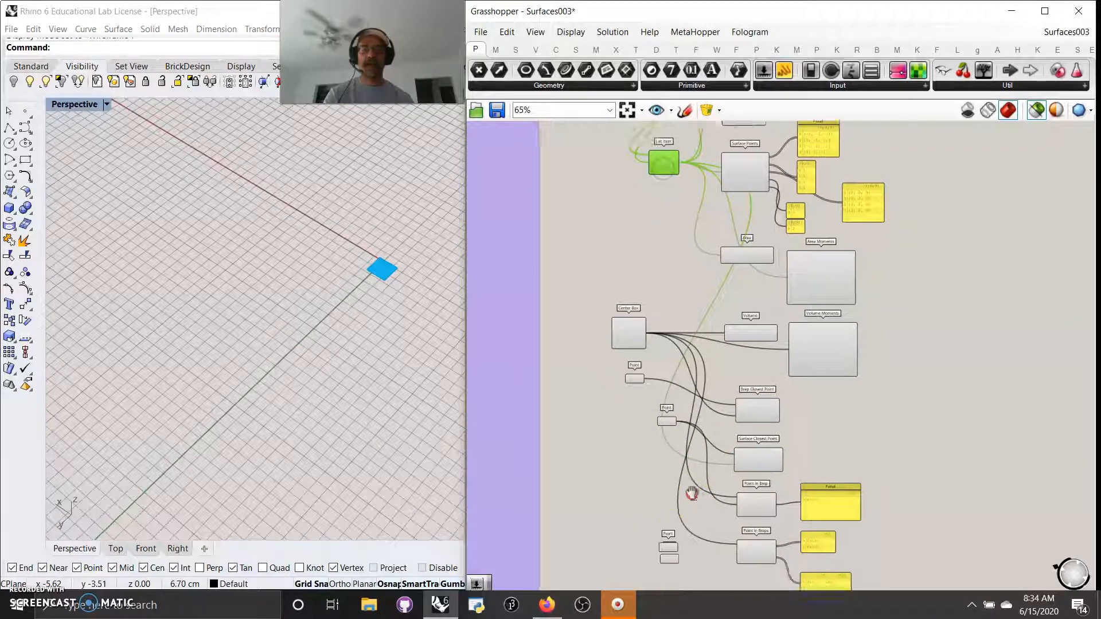
pyautogui.moveTo(705, 311); pyautogui.dragTo(706, 437, button='right')
pyautogui.scroll(2, 637, 367)
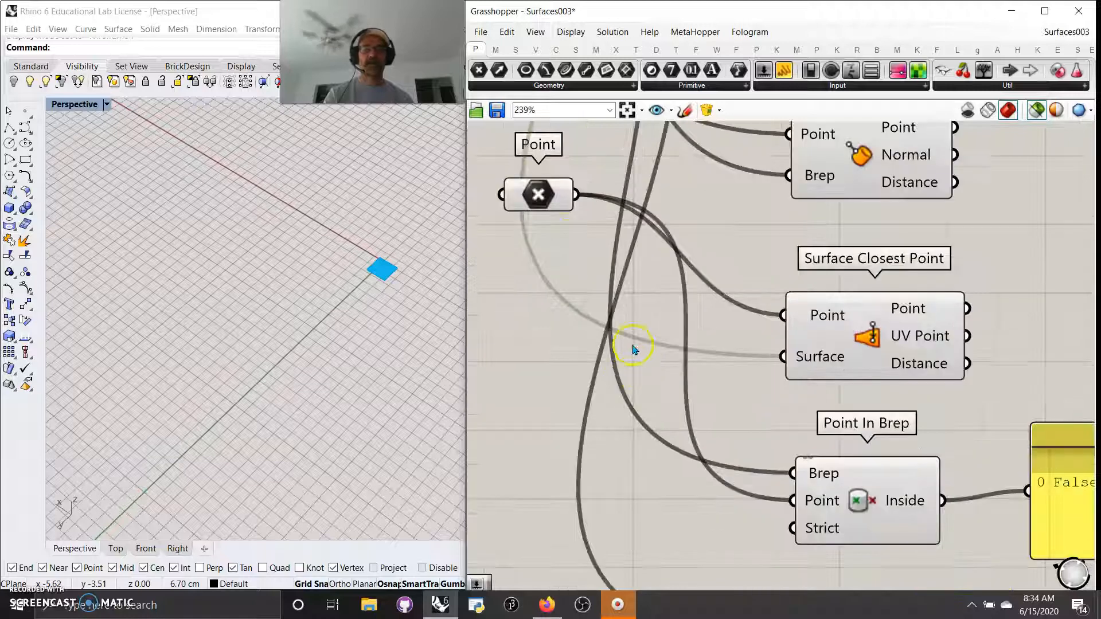
pyautogui.click(548, 193)
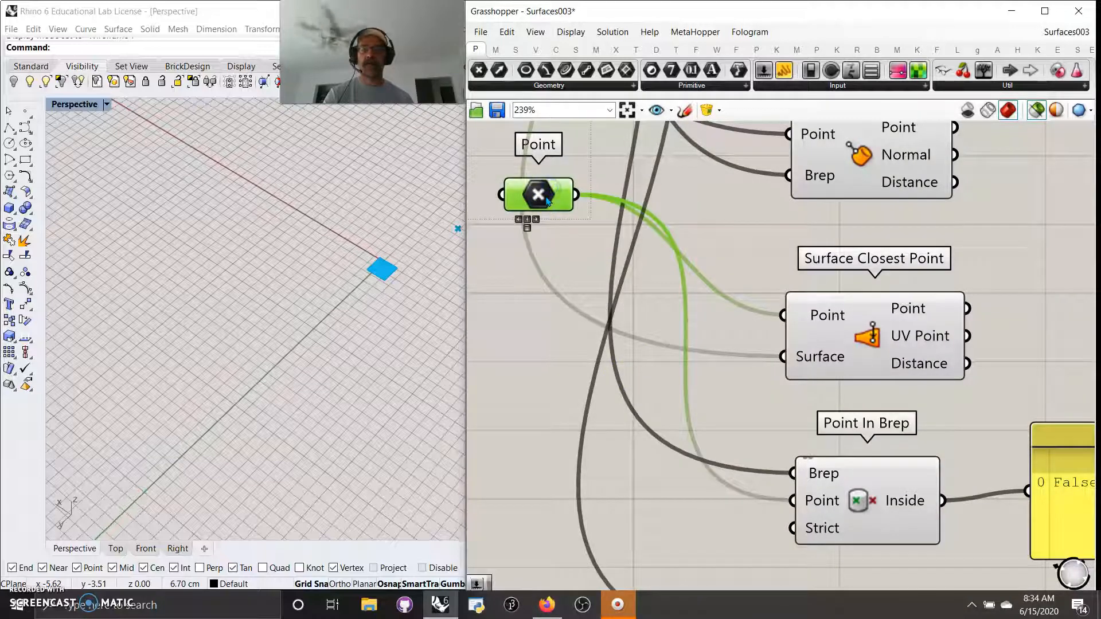
pyautogui.keyDown('shift'); pyautogui.click(870, 347); pyautogui.keyUp('shift')
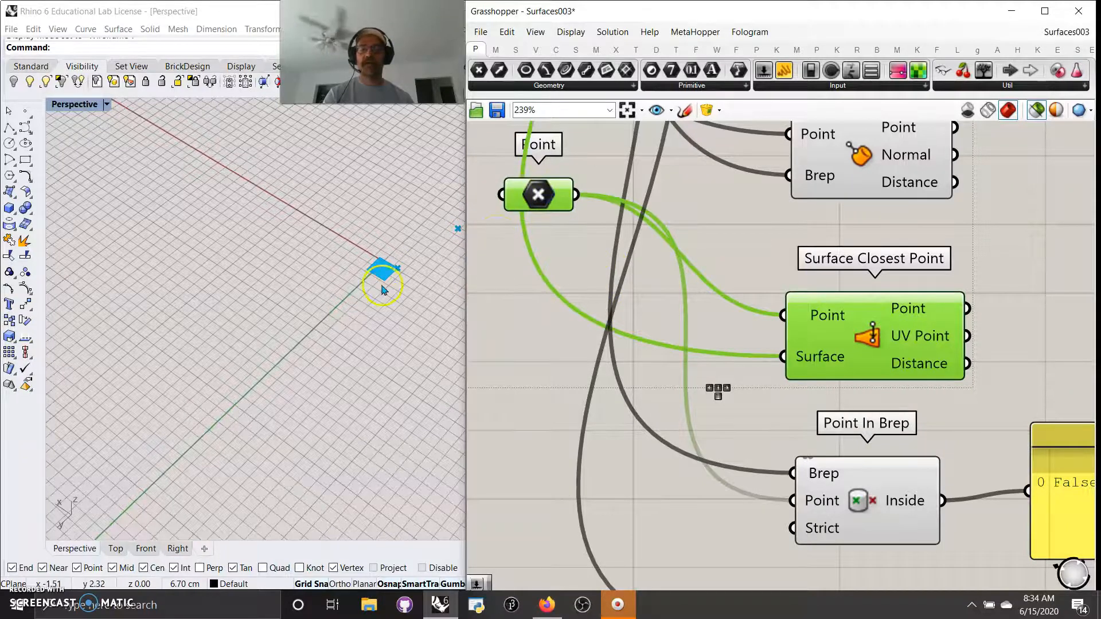
# Step: Check Point In Brep with the tested point and Center Box; it reports False
pyautogui.moveTo(381, 275); pyautogui.dragTo(395, 286, button='right')
pyautogui.scroll(5, 430, 198)
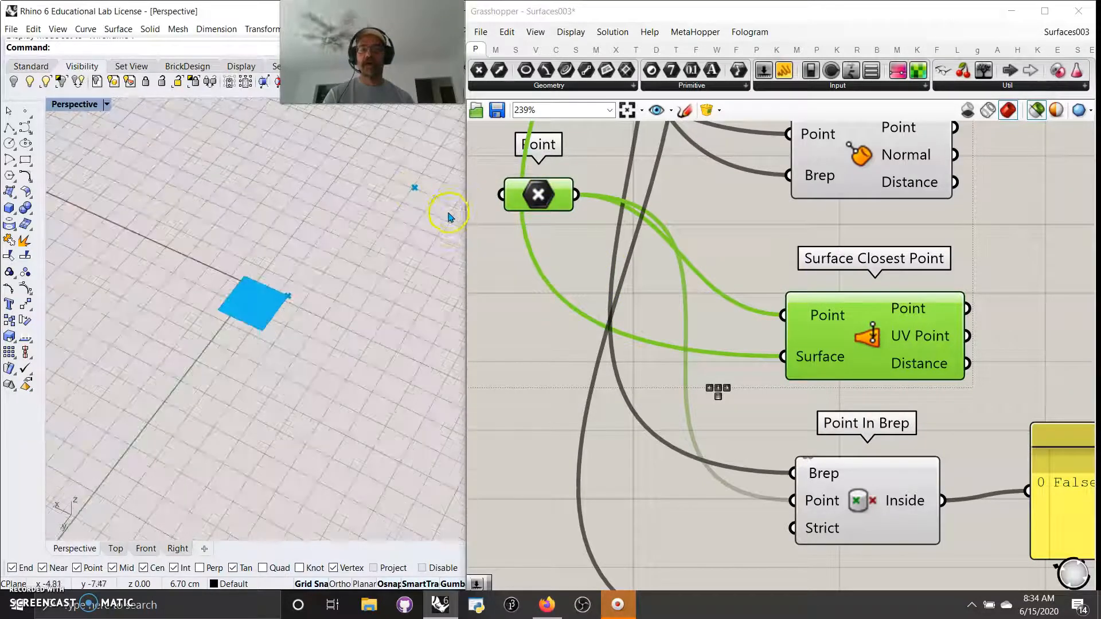
pyautogui.moveTo(622, 445); pyautogui.dragTo(637, 343, button='right')
pyautogui.scroll(-3, 637, 343)
pyautogui.moveTo(762, 389); pyautogui.dragTo(798, 416, button='right')
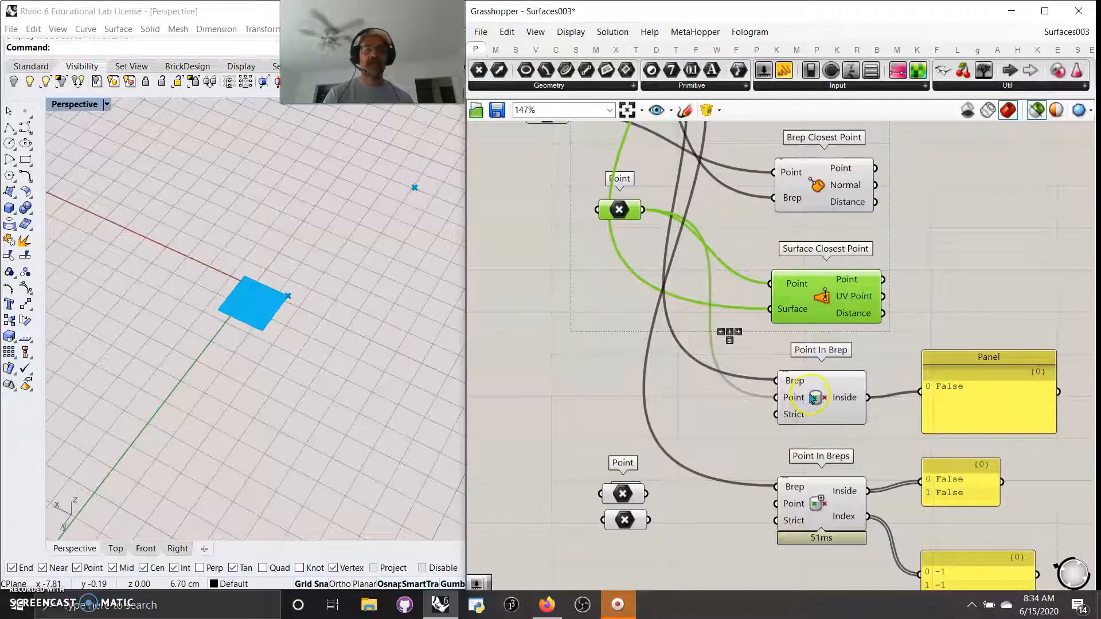
pyautogui.click(813, 400)
pyautogui.click(622, 210)
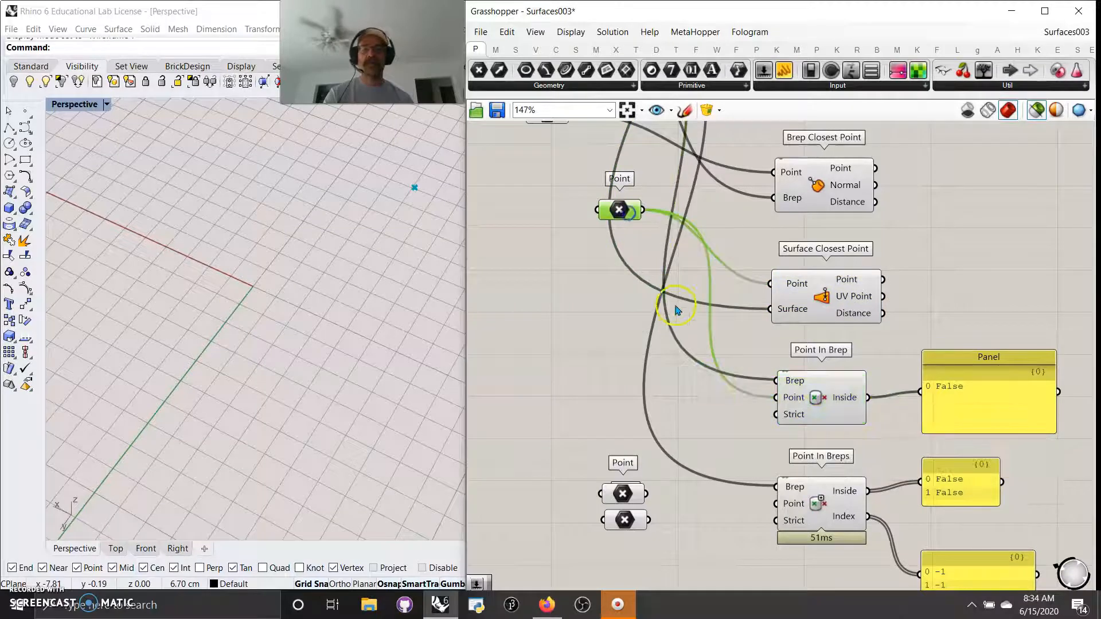
pyautogui.scroll(-2, 652, 373)
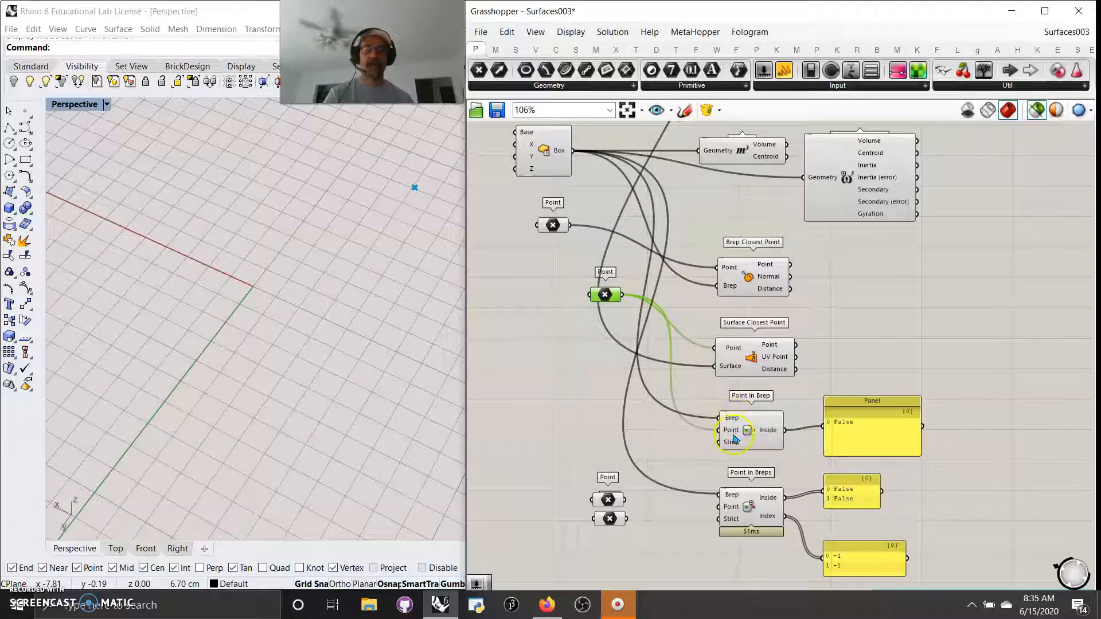
pyautogui.moveTo(646, 258); pyautogui.dragTo(688, 357, button='right')
# Step: Move the List Item with the square surface down beside the point tests
pyautogui.keyDown('shift'); pyautogui.click(591, 253); pyautogui.keyUp('shift')
pyautogui.moveTo(665, 197); pyautogui.dragTo(644, 339, button='right')
pyautogui.click(666, 238)
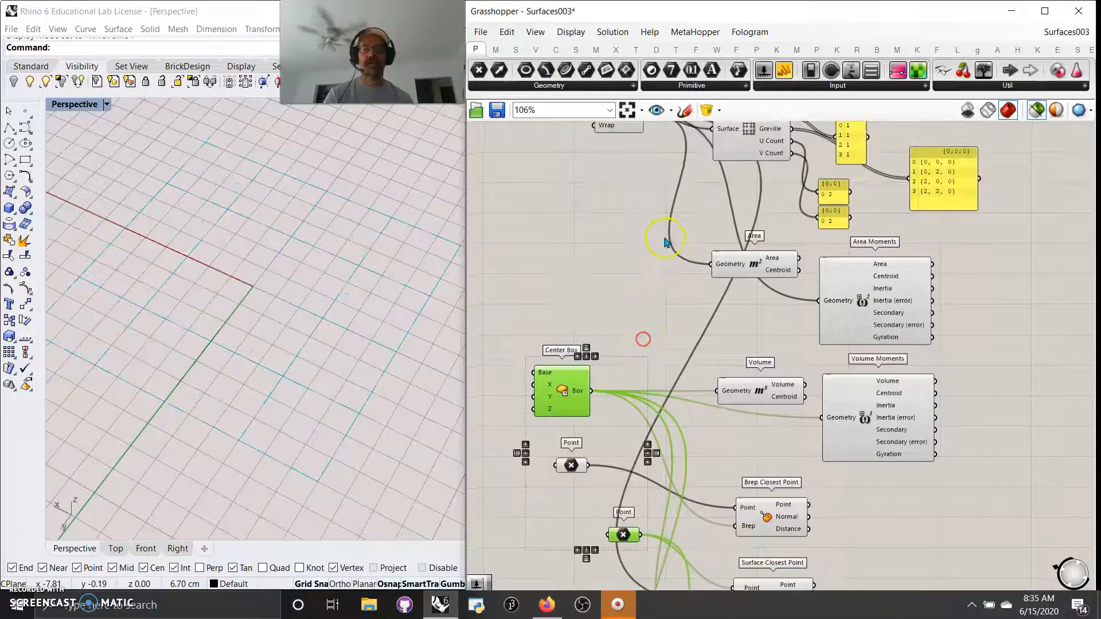
pyautogui.click(626, 128)
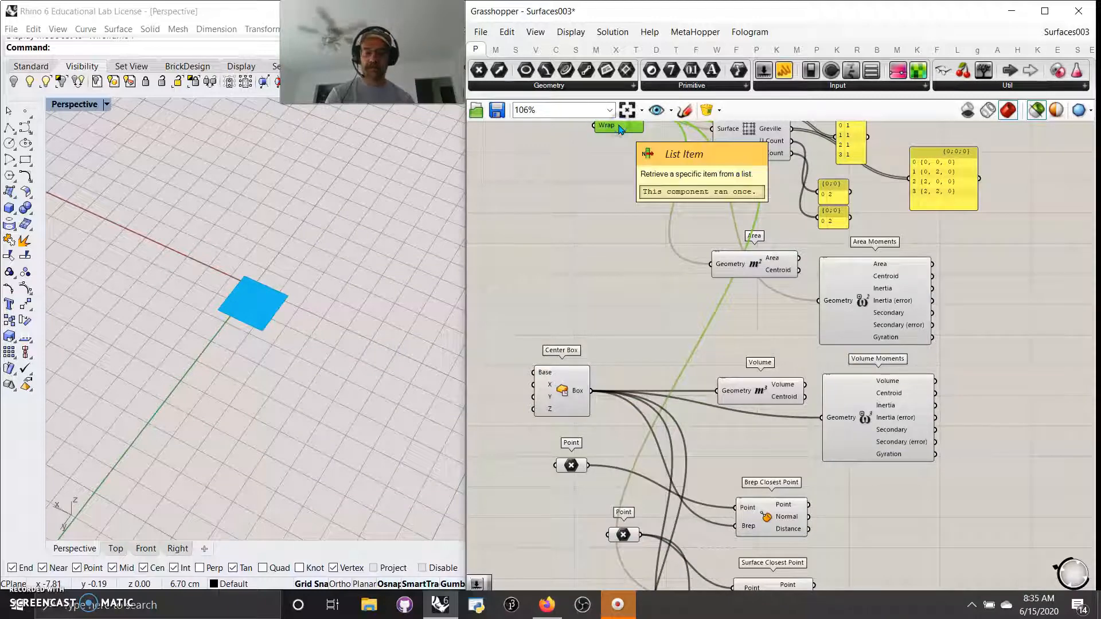
pyautogui.keyDown('alt'); pyautogui.moveTo(620, 129); pyautogui.dragTo(747, 262); pyautogui.keyUp('alt')
# Step: Inspect the Point In Breps inputs and nudge the upper Point parameter up to realign it
pyautogui.click(767, 281)
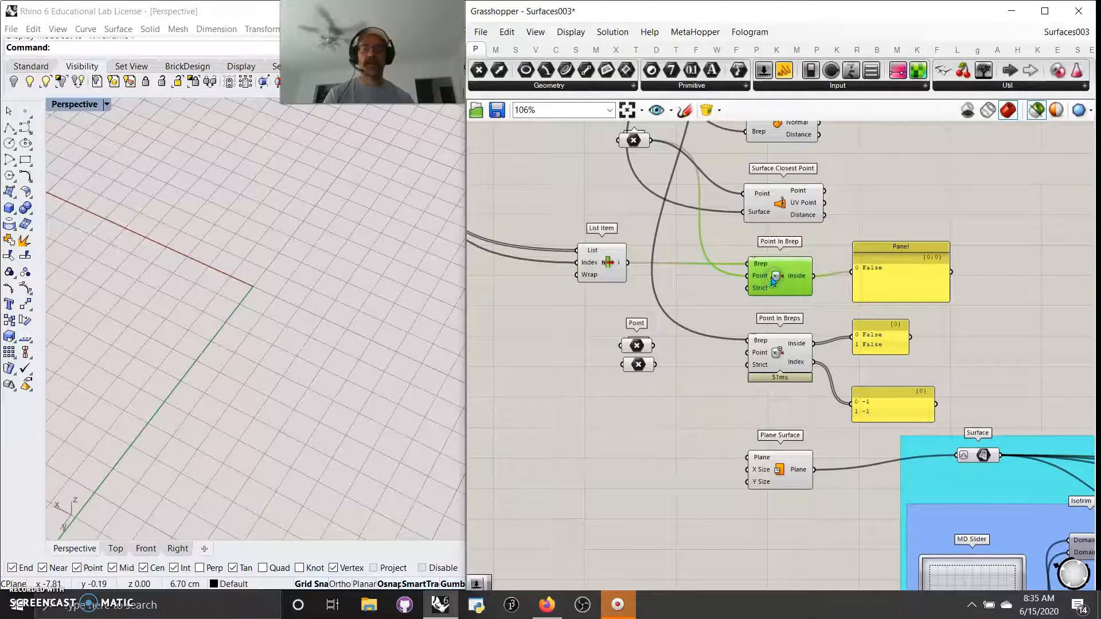
pyautogui.click(638, 143)
pyautogui.keyDown('shift'); pyautogui.click(608, 252); pyautogui.keyUp('shift')
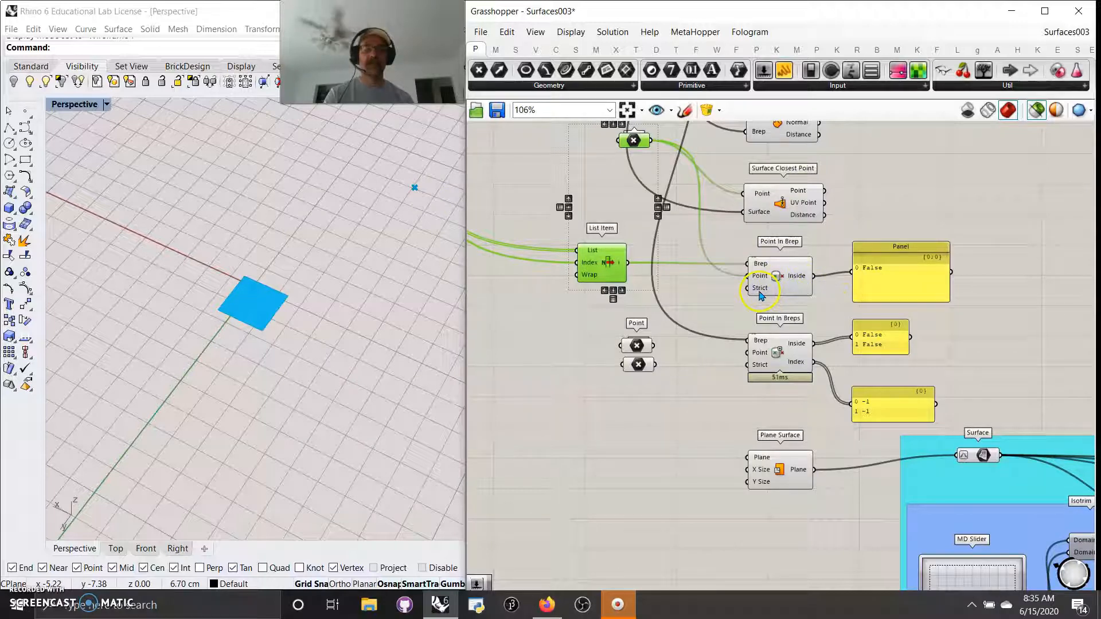
pyautogui.moveTo(762, 296)
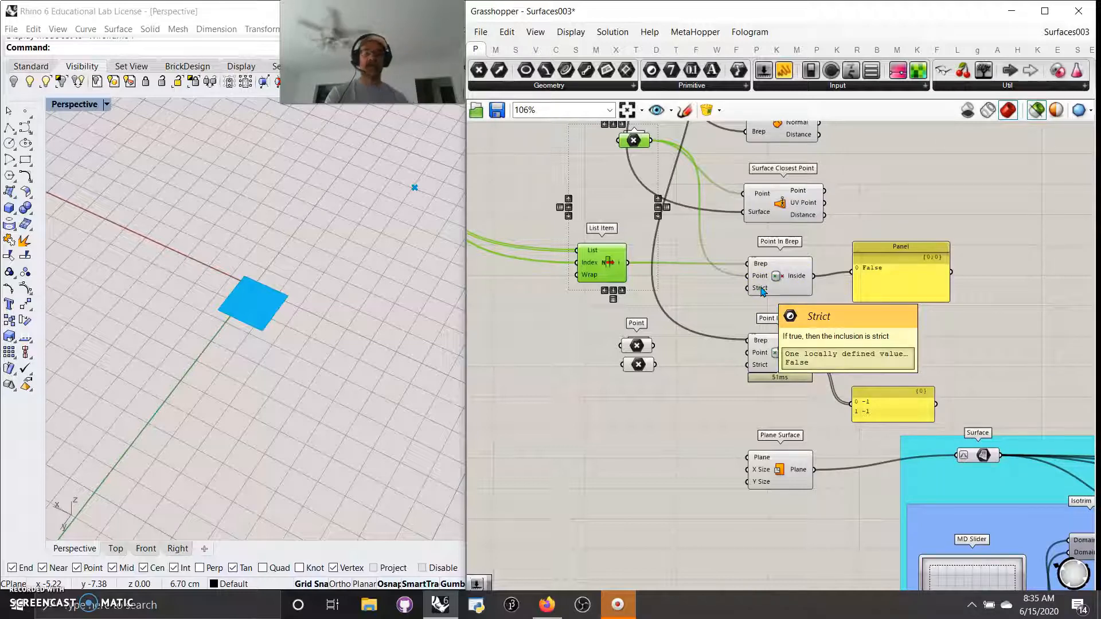
pyautogui.click(733, 388)
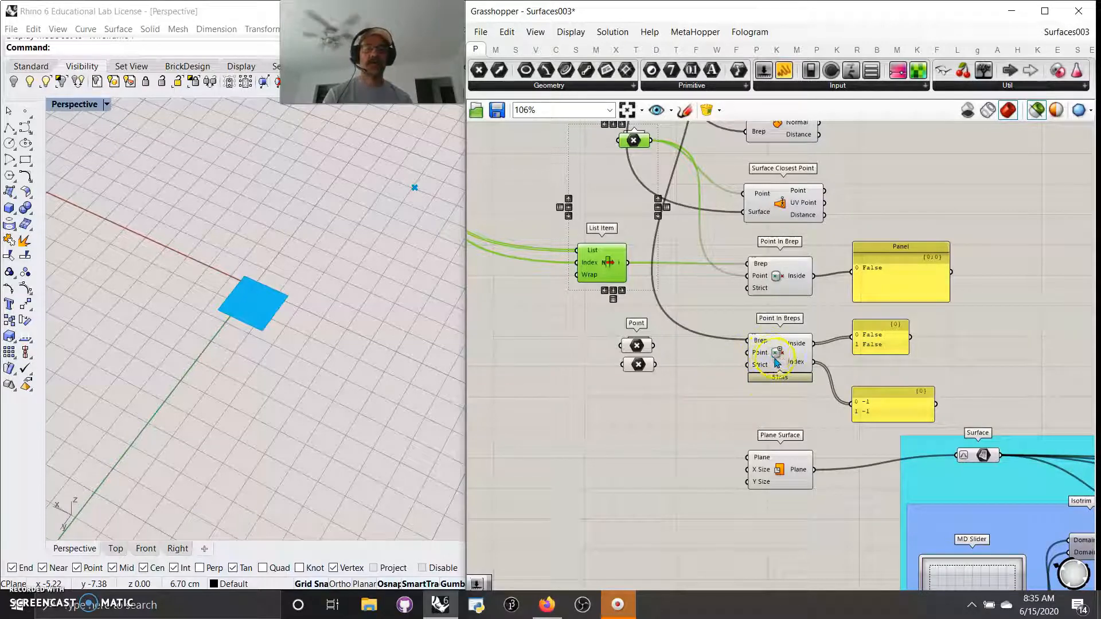
pyautogui.click(776, 356)
pyautogui.click(381, 193)
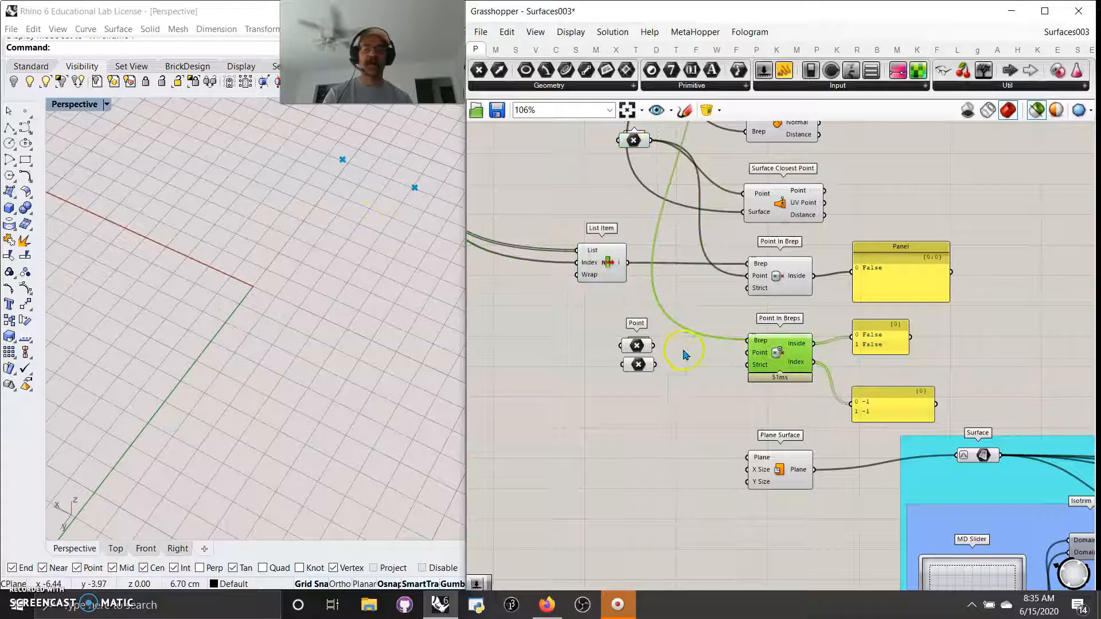
pyautogui.keyDown('shift'); pyautogui.click(608, 268); pyautogui.keyUp('shift')
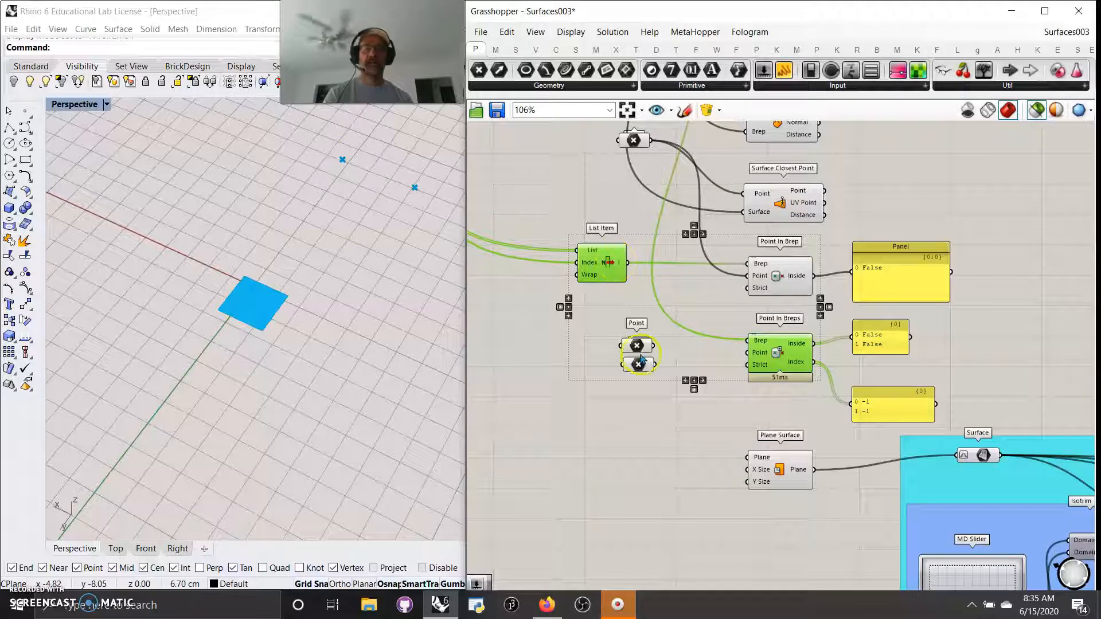
pyautogui.moveTo(642, 348)
pyautogui.mouseDown()
pyautogui.moveTo(640, 336)
pyautogui.moveTo(638, 368)
pyautogui.mouseUp()
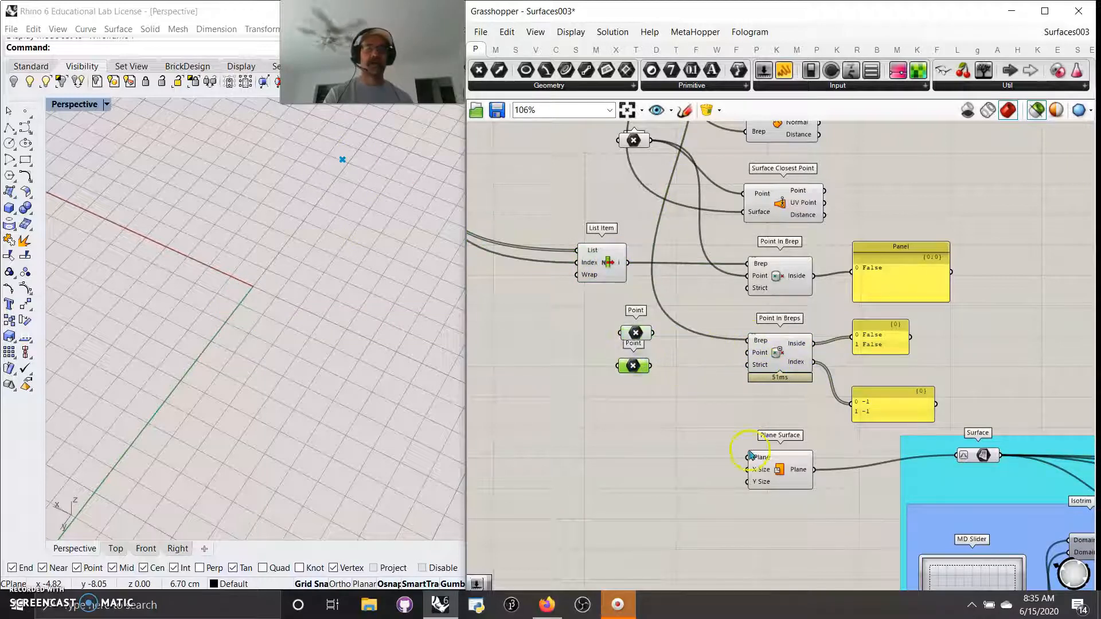
# Step: Preview the Plane Surface and its Surface parameter in Rhino
pyautogui.moveTo(704, 481); pyautogui.dragTo(600, 290, button='right')
pyautogui.scroll(-3, 594, 313)
pyautogui.moveTo(622, 393); pyautogui.dragTo(503, 412, button='right')
pyautogui.scroll(-3, 507, 413)
pyautogui.moveTo(555, 443)
pyautogui.mouseDown(button='right')
pyautogui.moveTo(584, 445)
pyautogui.moveTo(566, 442)
pyautogui.mouseUp(button='right')
pyautogui.scroll(3, 585, 444)
pyautogui.click(494, 313)
pyautogui.scroll(3, 496, 315)
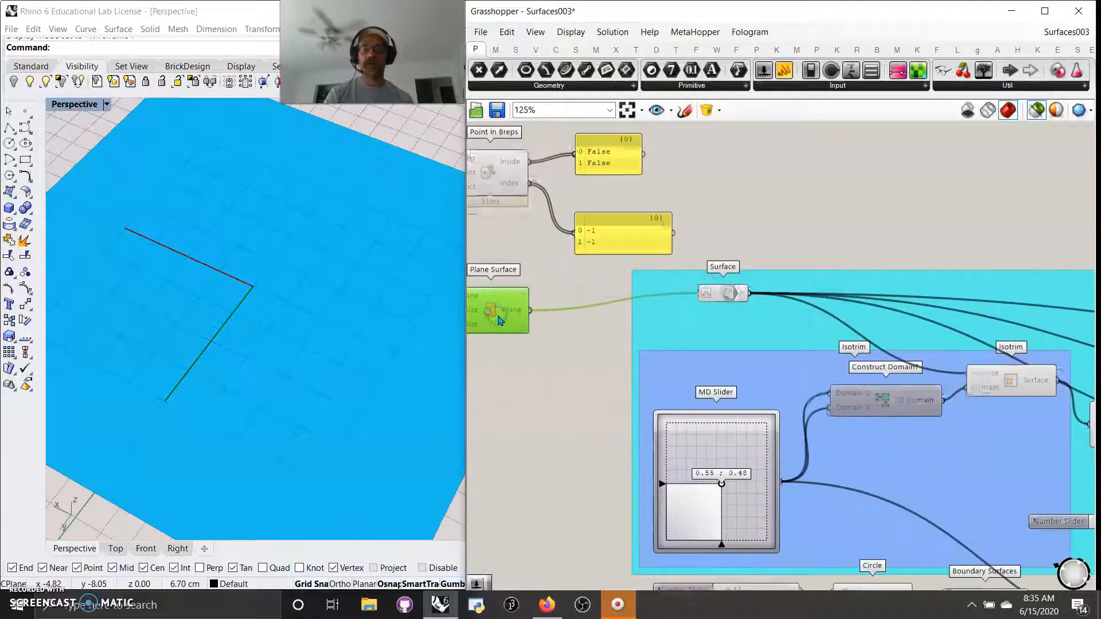
pyautogui.moveTo(764, 310); pyautogui.dragTo(622, 300, button='right')
pyautogui.click(588, 284)
# Step: Compare the Isotrim sub-surface preview with the full plane surface
pyautogui.moveTo(635, 356); pyautogui.dragTo(636, 215, button='right')
pyautogui.scroll(-2, 653, 241)
pyautogui.moveTo(705, 310); pyautogui.dragTo(670, 364, button='right')
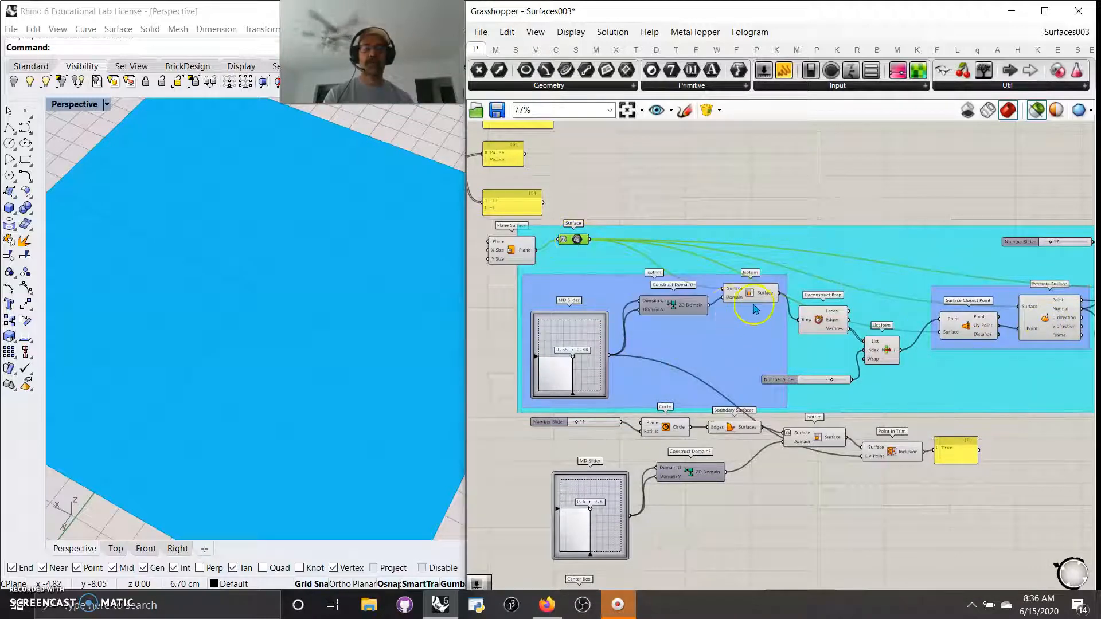
pyautogui.moveTo(750, 355); pyautogui.dragTo(721, 360, button='right')
pyautogui.scroll(1, 718, 366)
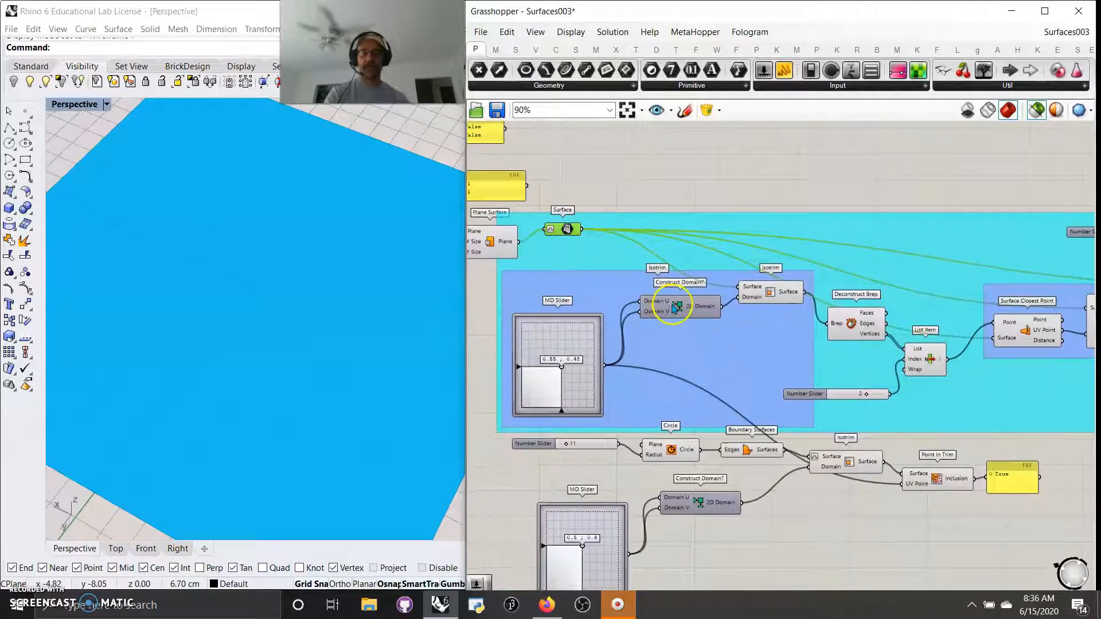
pyautogui.click(770, 295)
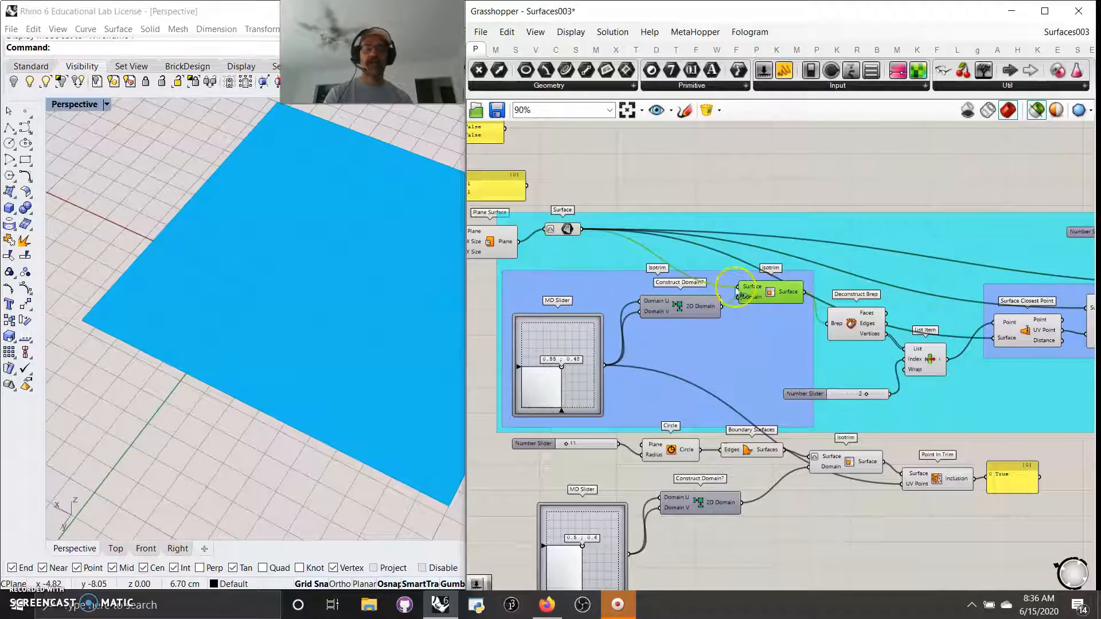
pyautogui.moveTo(770, 352); pyautogui.dragTo(696, 356, button='right')
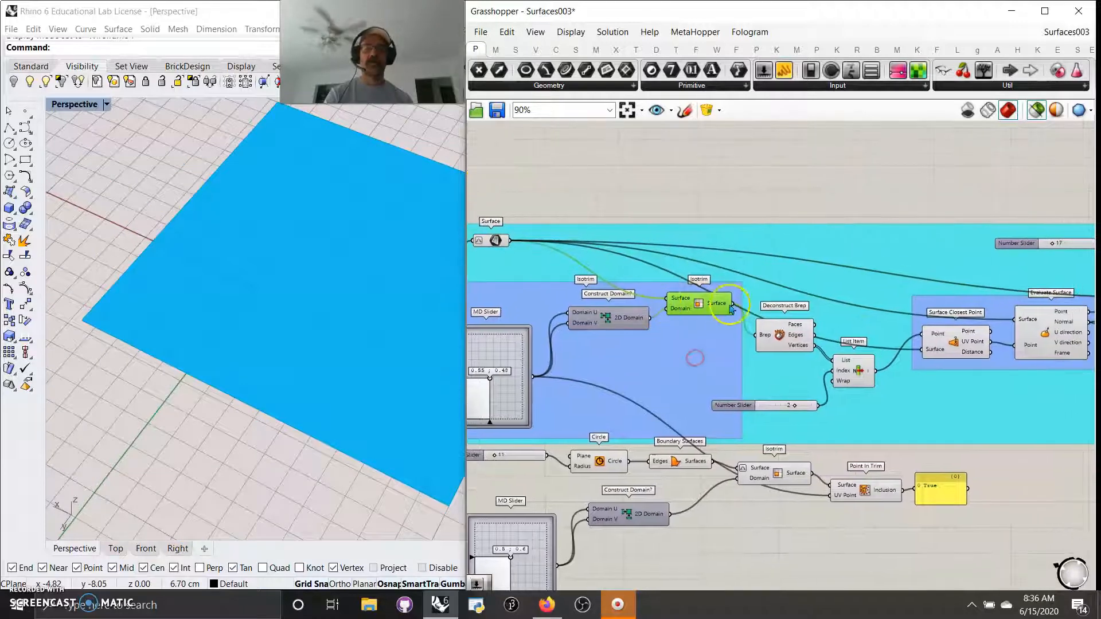
pyautogui.click(490, 247)
pyautogui.scroll(-3, 266, 295)
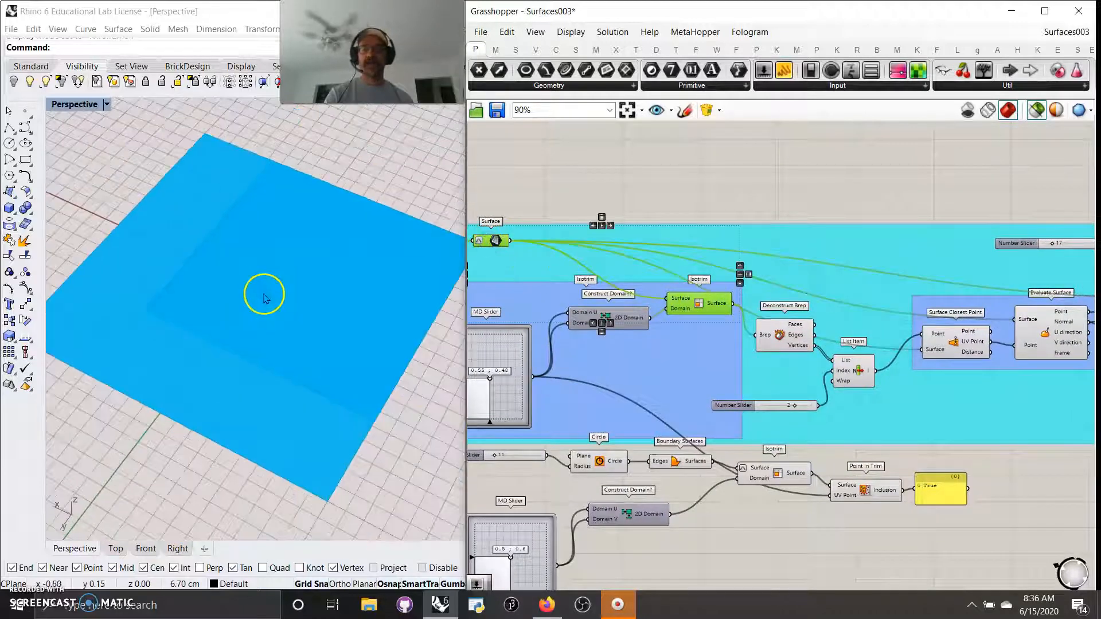
pyautogui.moveTo(585, 380); pyautogui.dragTo(682, 361, button='right')
# Step: Drag the Isotrim MD Slider to about 0.4, 0.31, moving the extracted patch
pyautogui.moveTo(588, 364)
pyautogui.mouseDown()
pyautogui.moveTo(574, 376)
pyautogui.moveTo(591, 362)
pyautogui.moveTo(577, 373)
pyautogui.moveTo(585, 370)
pyautogui.mouseUp()
pyautogui.moveTo(824, 364); pyautogui.dragTo(674, 319, button='right')
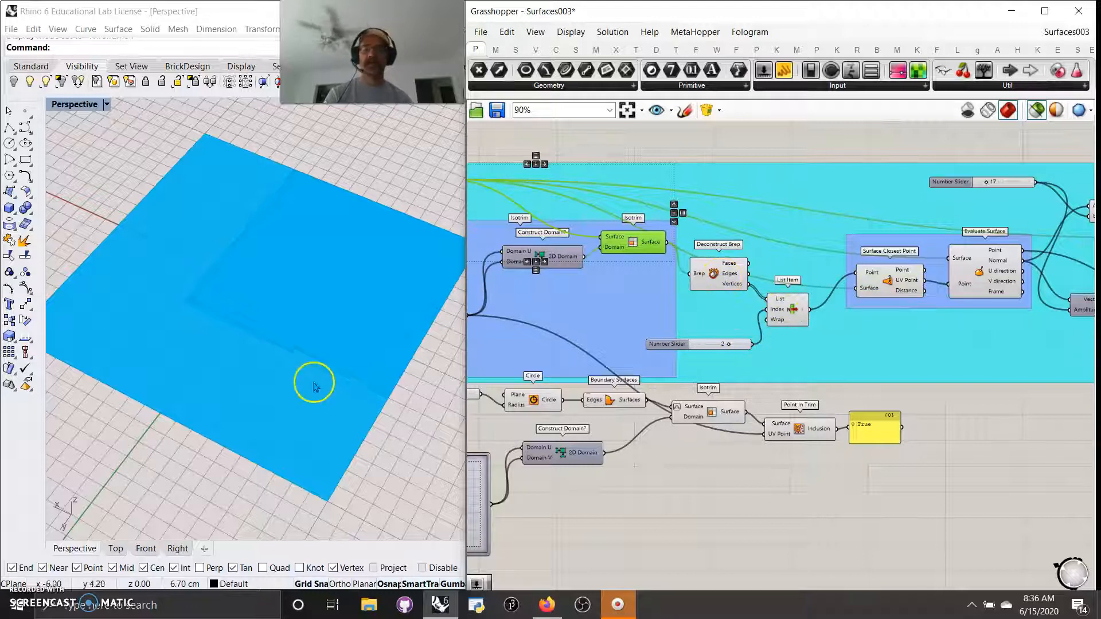
pyautogui.keyDown('shift'); pyautogui.click(793, 312); pyautogui.keyUp('shift')
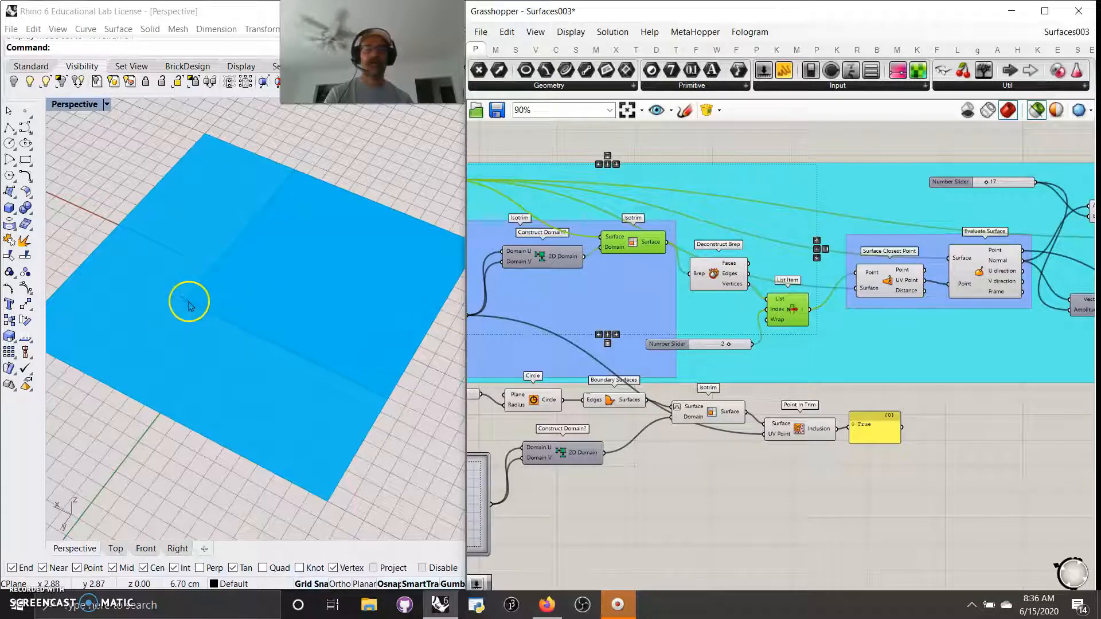
pyautogui.moveTo(534, 353); pyautogui.dragTo(769, 338, button='right')
pyautogui.moveTo(658, 311)
pyautogui.mouseDown()
pyautogui.moveTo(660, 297)
pyautogui.moveTo(649, 316)
pyautogui.mouseUp()
pyautogui.moveTo(803, 327); pyautogui.dragTo(730, 304, button='right')
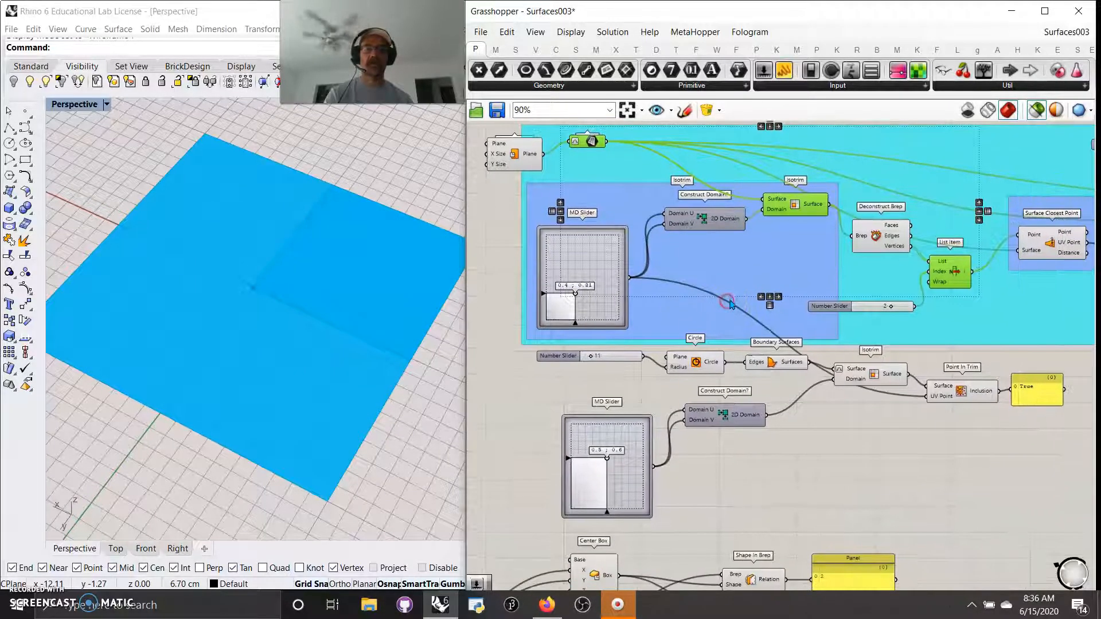
# Step: Select Surface Closest Point and Evaluate Surface and shift them down slightly
pyautogui.scroll(2, 574, 310)
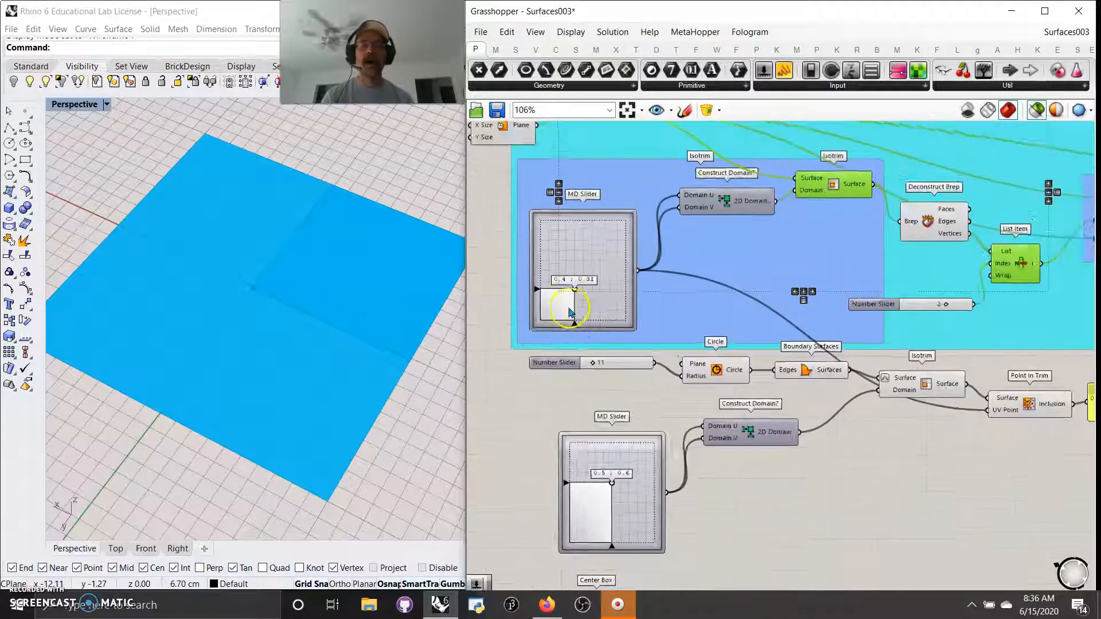
pyautogui.scroll(-3, 577, 292)
pyautogui.moveTo(909, 288); pyautogui.dragTo(735, 327, button='right')
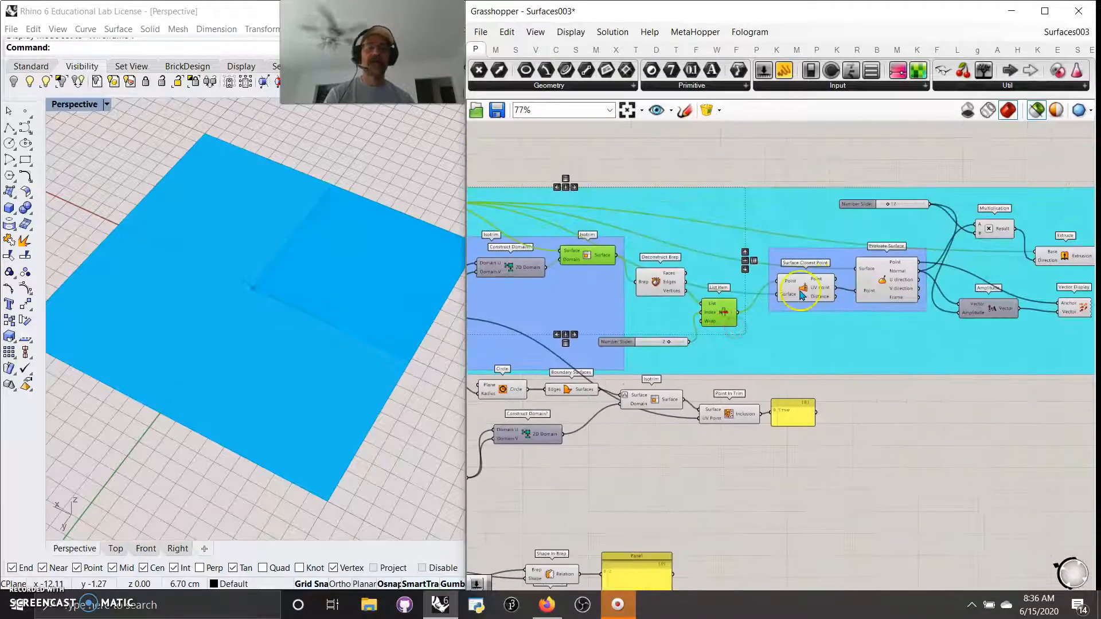
pyautogui.moveTo(606, 315); pyautogui.dragTo(634, 323, button='right')
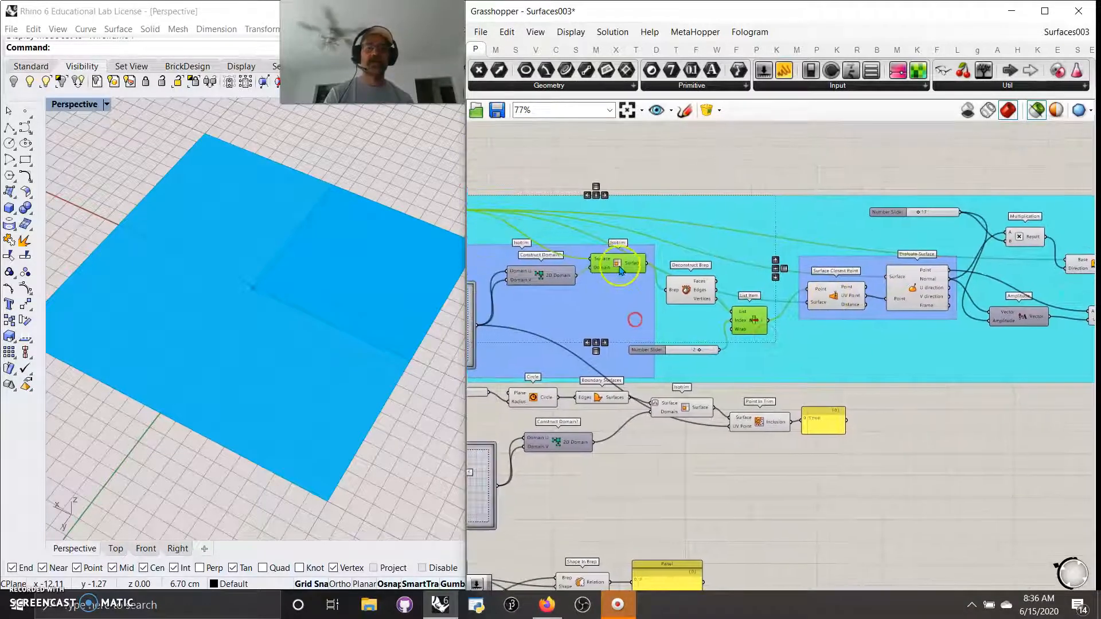
pyautogui.keyDown('shift'); pyautogui.click(836, 298); pyautogui.keyUp('shift')
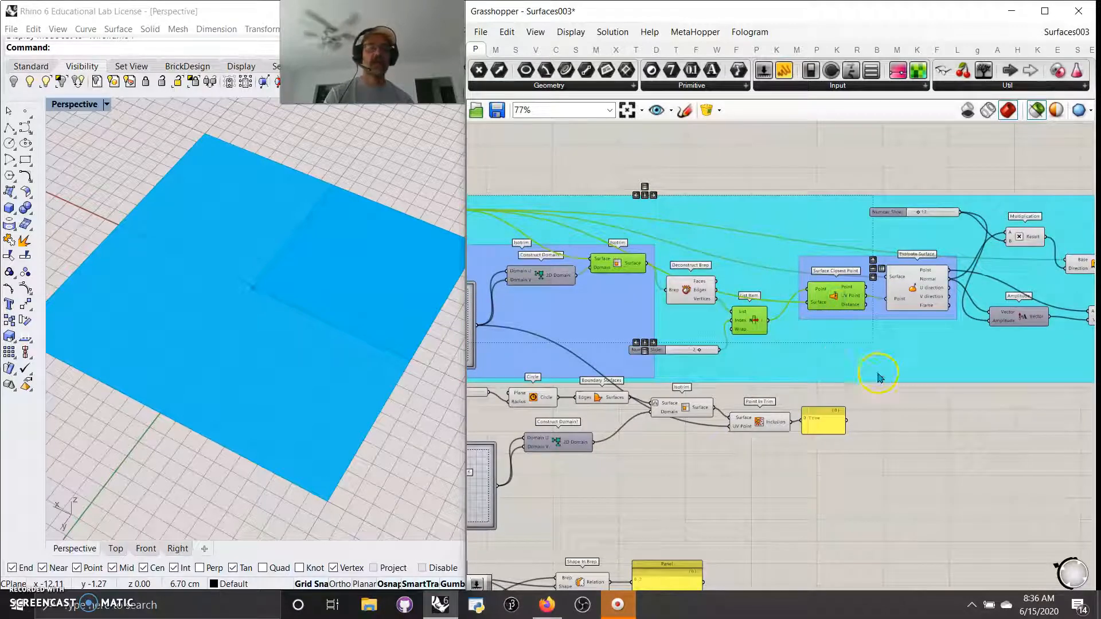
pyautogui.moveTo(879, 375); pyautogui.dragTo(756, 388, button='right')
pyautogui.moveTo(735, 306); pyautogui.dragTo(735, 323)
pyautogui.keyDown('shift'); pyautogui.click(799, 301); pyautogui.keyUp('shift')
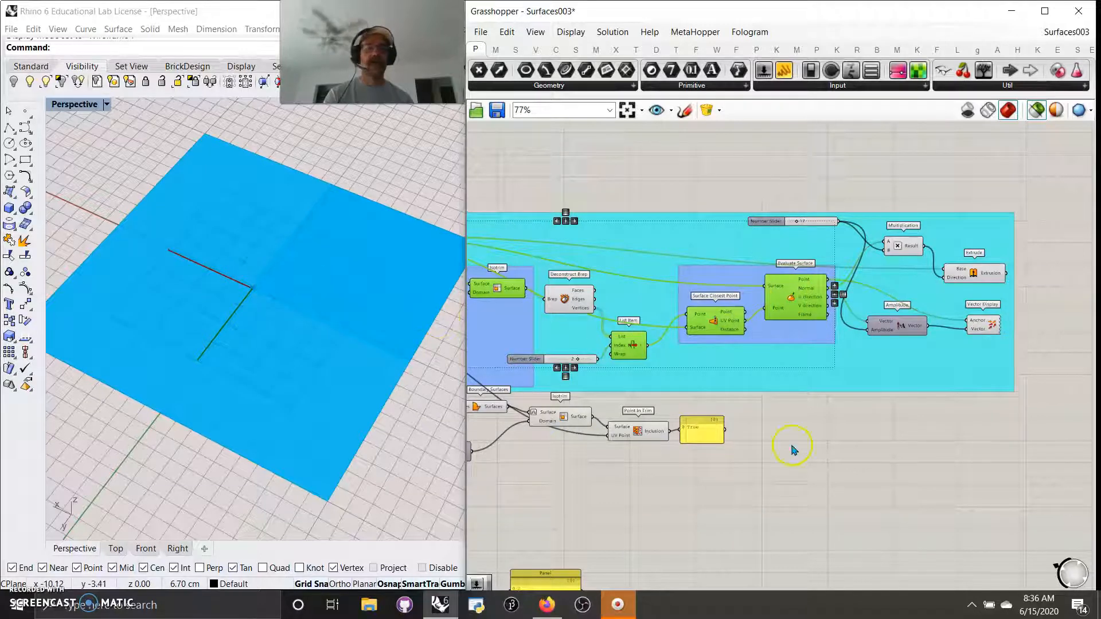
# Step: Change the extruded box height and preview only the Vector Display output
pyautogui.moveTo(869, 417); pyautogui.dragTo(829, 431, button='right')
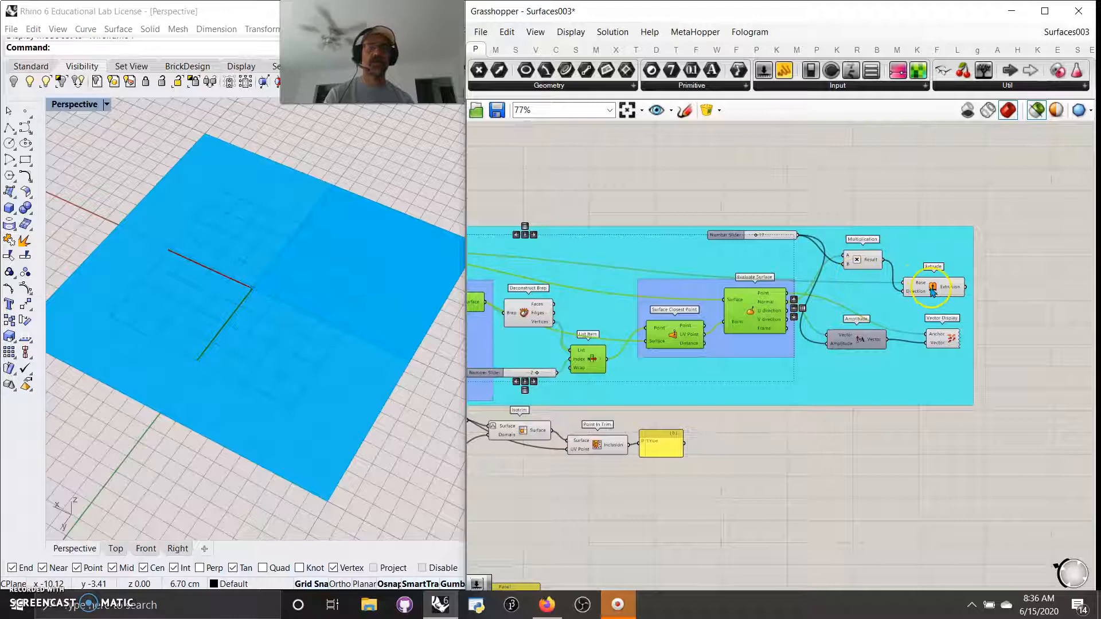
pyautogui.moveTo(933, 292)
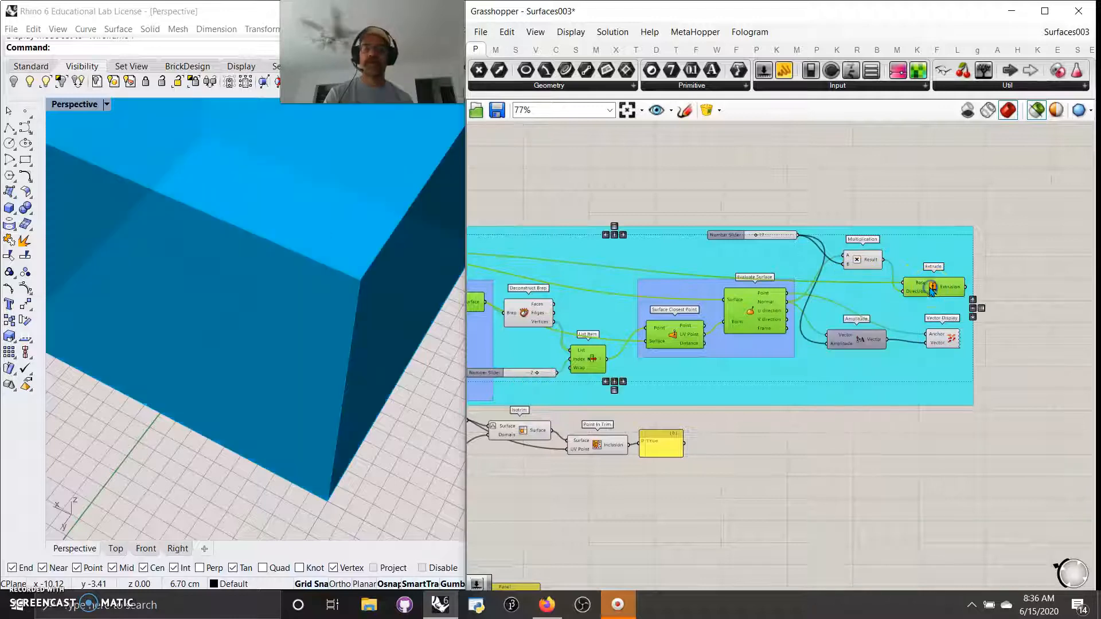
pyautogui.moveTo(271, 357)
pyautogui.mouseDown(button='right')
pyautogui.moveTo(221, 305)
pyautogui.moveTo(214, 347)
pyautogui.mouseUp(button='right')
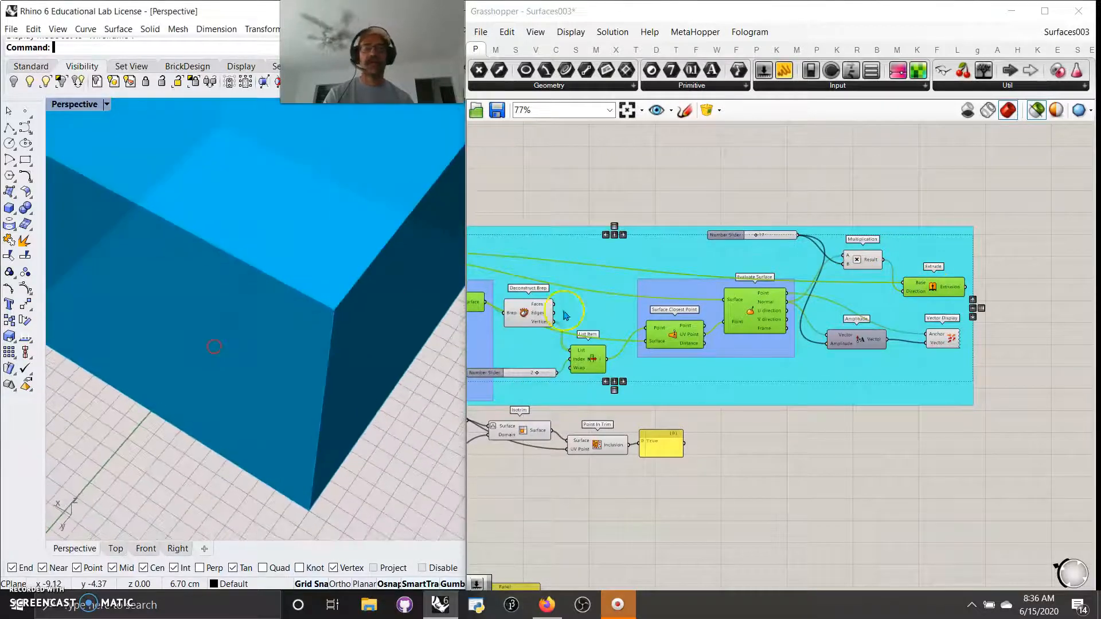
pyautogui.moveTo(754, 238); pyautogui.dragTo(751, 238)
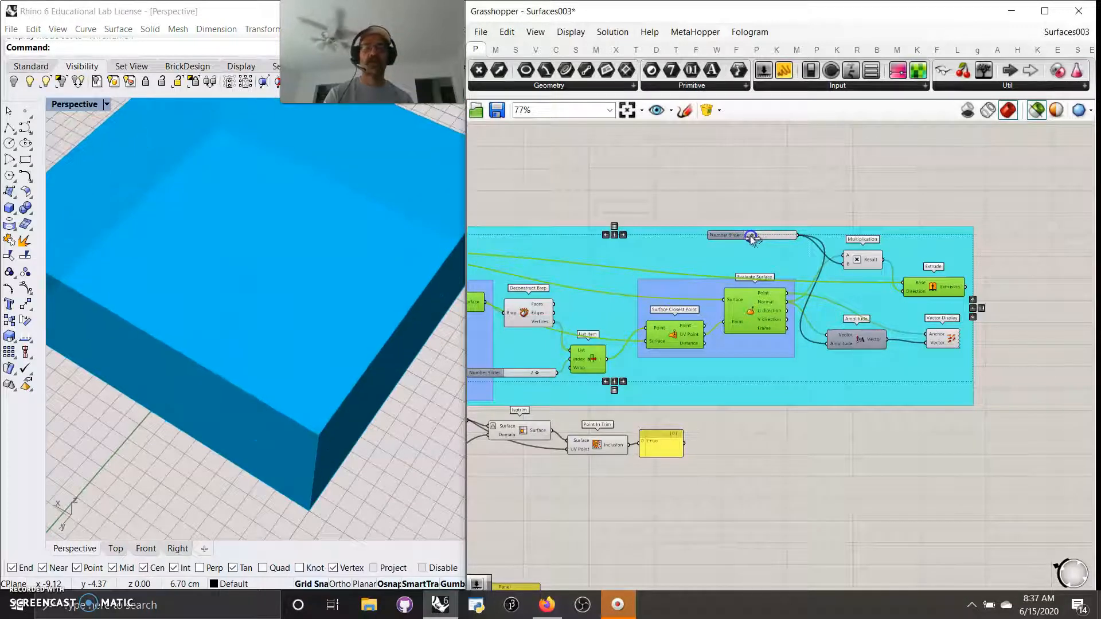
pyautogui.click(941, 341)
# Step: Preview the Circle and its radius-11 circular boundary surface in Rhino
pyautogui.moveTo(649, 515); pyautogui.dragTo(895, 410, button='right')
pyautogui.scroll(-1, 915, 384)
pyautogui.moveTo(785, 445); pyautogui.dragTo(884, 284, button='right')
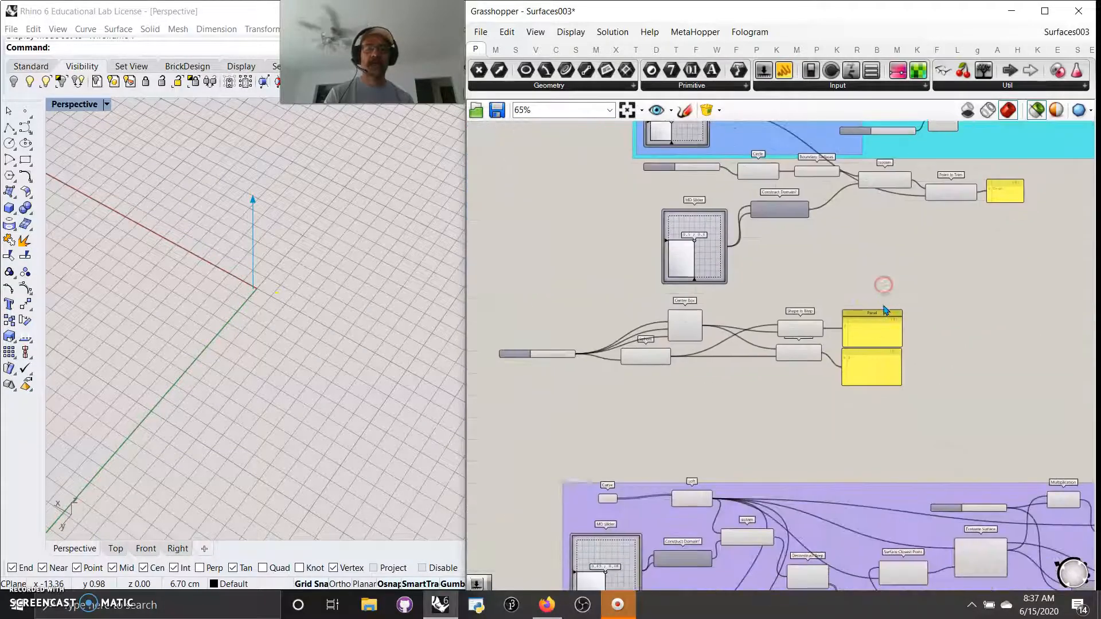
pyautogui.moveTo(831, 251); pyautogui.dragTo(757, 371, button='right')
pyautogui.scroll(-2, 754, 374)
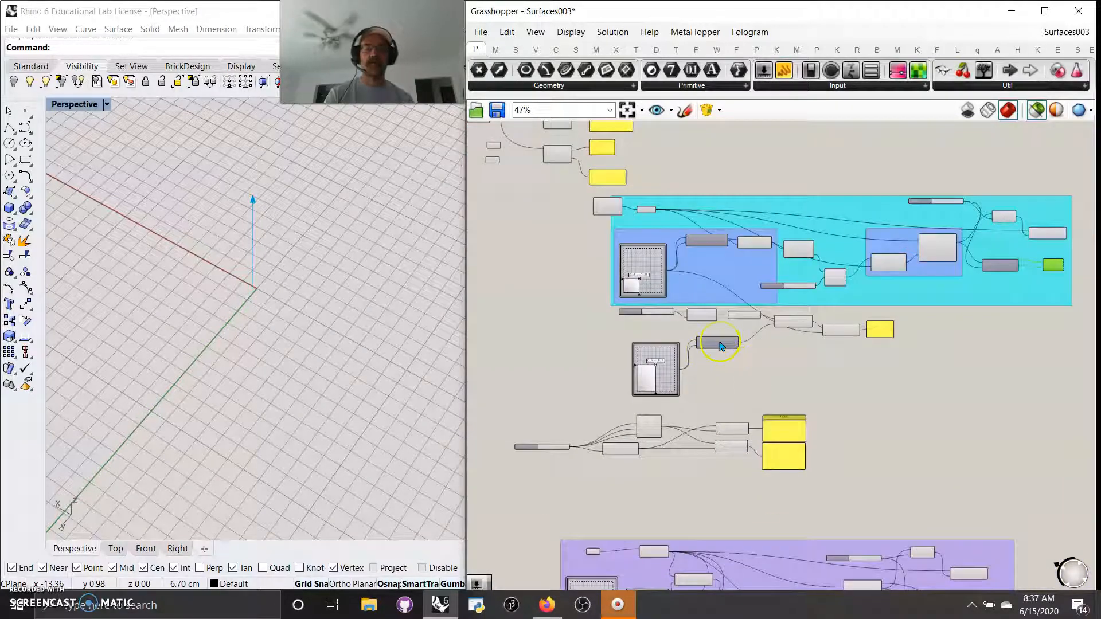
pyautogui.scroll(6, 717, 344)
pyautogui.moveTo(725, 423); pyautogui.dragTo(783, 454, button='right')
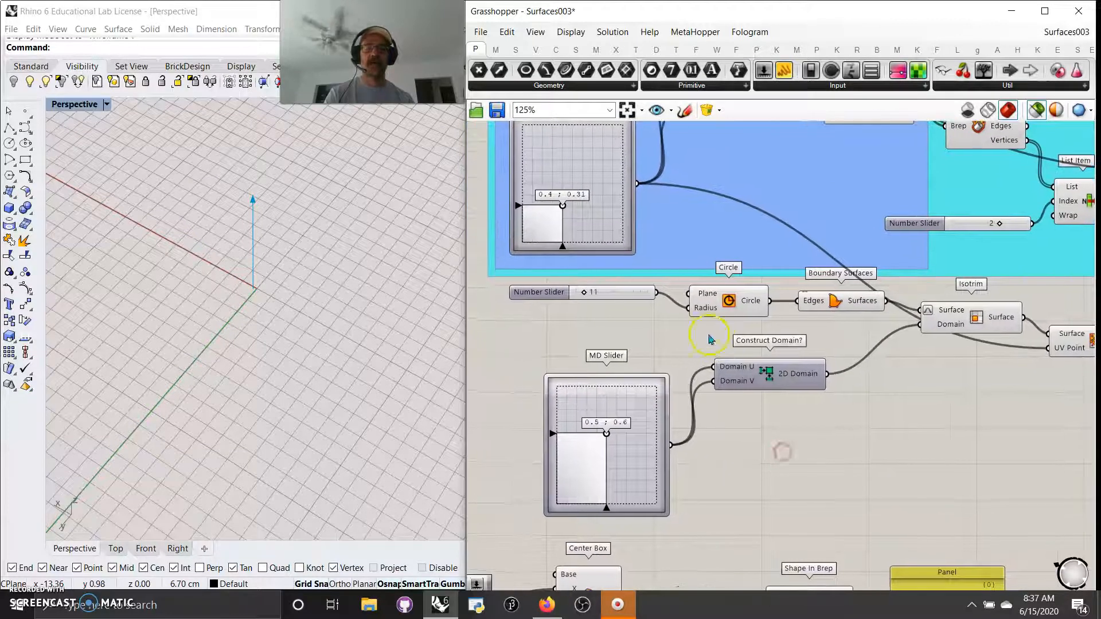
pyautogui.click(733, 297)
pyautogui.click(855, 310)
pyautogui.moveTo(1002, 426); pyautogui.dragTo(771, 356, button='right')
# Step: Set the upper isotrim domain to 0.45, 0.33 and the lower to 0.42, 0.58
pyautogui.click(752, 250)
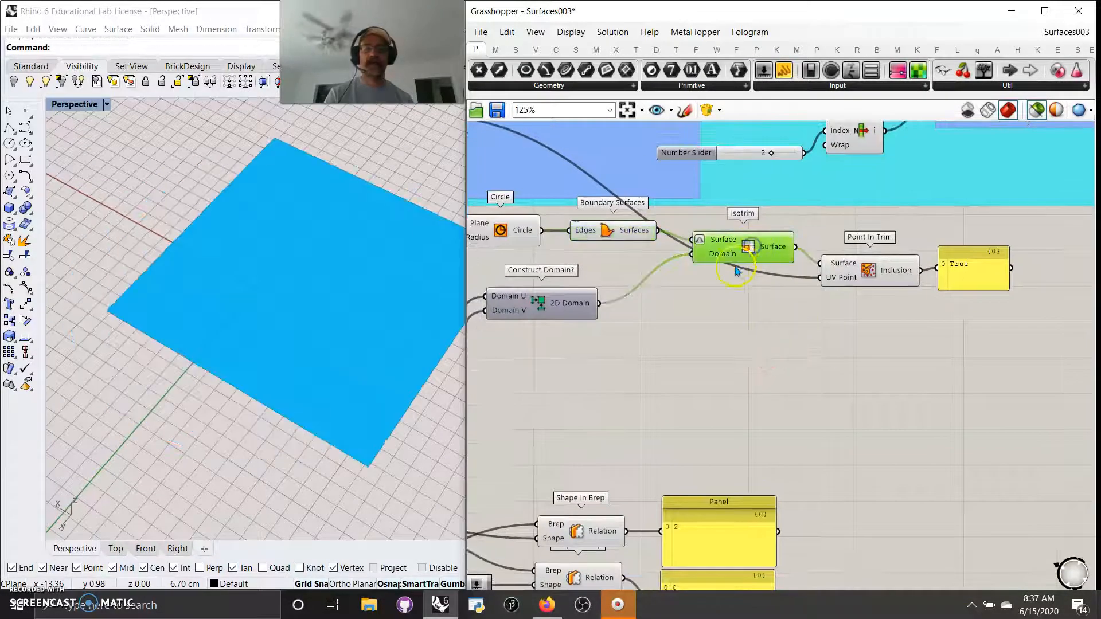
pyautogui.moveTo(737, 326); pyautogui.dragTo(836, 425, button='right')
pyautogui.moveTo(634, 484); pyautogui.dragTo(677, 480, button='right')
pyautogui.moveTo(560, 482)
pyautogui.mouseDown()
pyautogui.moveTo(545, 498)
pyautogui.moveTo(564, 484)
pyautogui.moveTo(533, 483)
pyautogui.moveTo(560, 487)
pyautogui.mouseUp()
pyautogui.moveTo(517, 253); pyautogui.dragTo(527, 241)
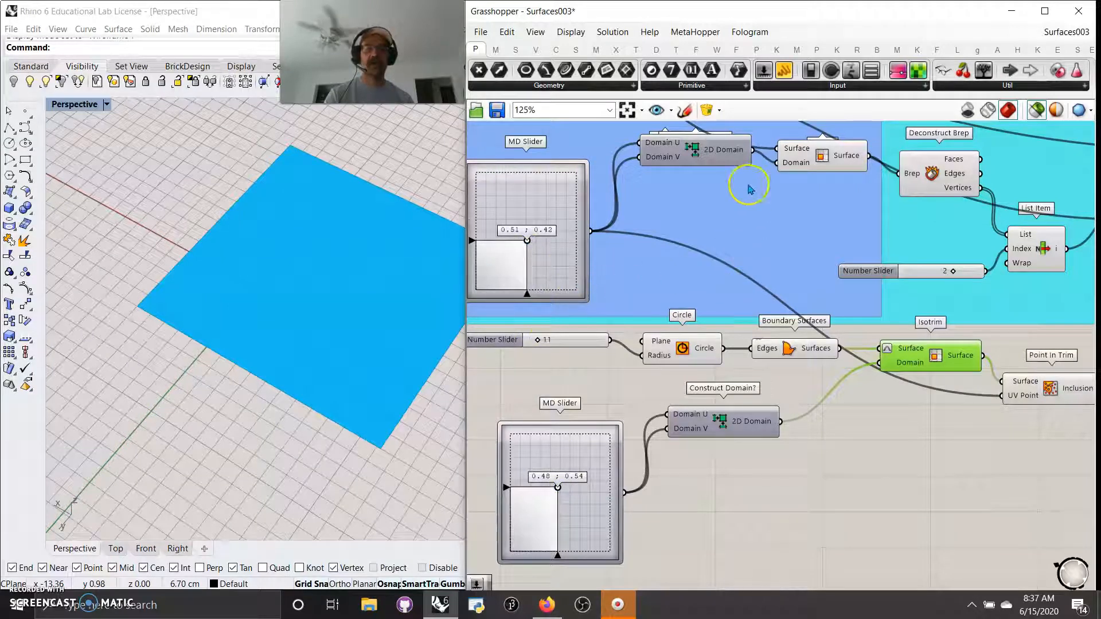
pyautogui.keyDown('shift'); pyautogui.click(809, 158); pyautogui.keyUp('shift')
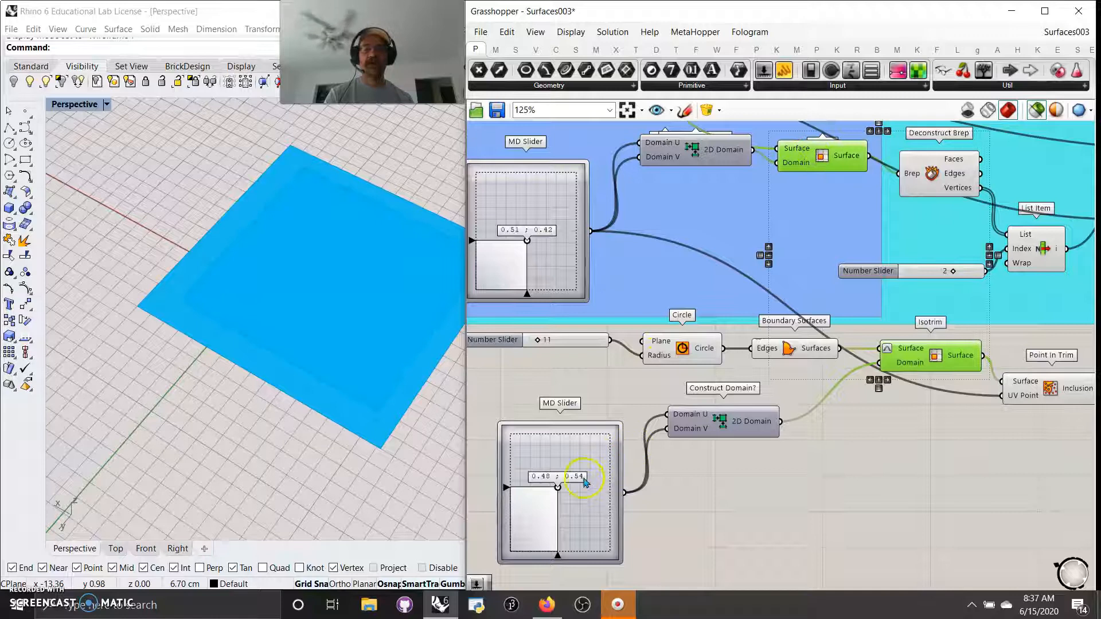
pyautogui.moveTo(527, 240); pyautogui.dragTo(521, 251)
pyautogui.moveTo(557, 490)
pyautogui.mouseDown()
pyautogui.moveTo(563, 459)
pyautogui.moveTo(552, 485)
pyautogui.mouseUp()
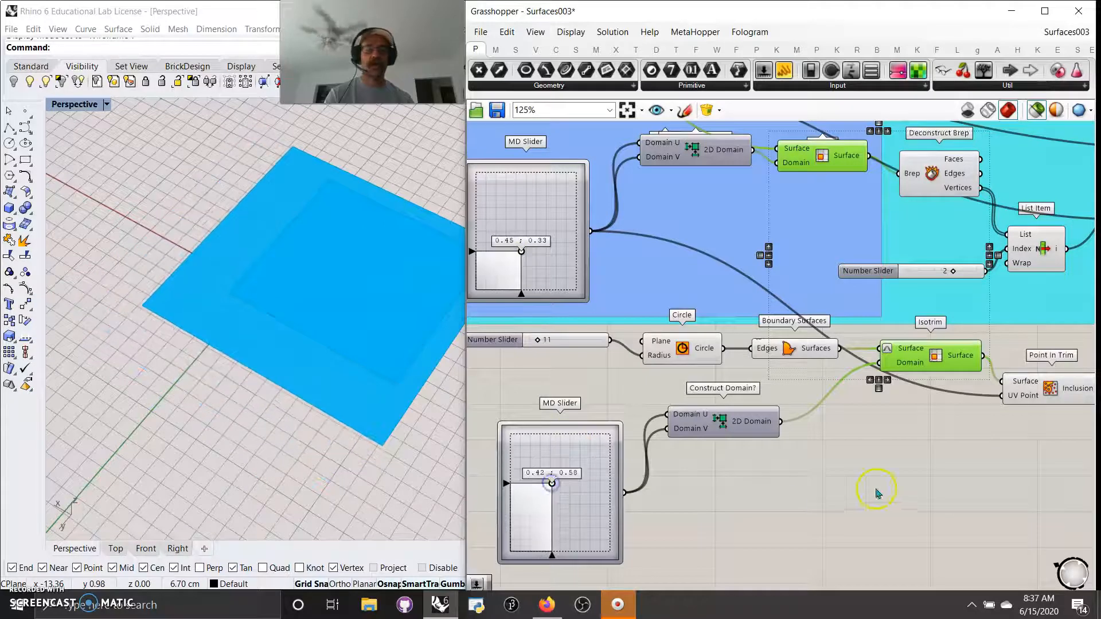
# Step: Move the True panel beside 2D Domain and preview both isotrim surfaces
pyautogui.moveTo(876, 493); pyautogui.dragTo(686, 469, button='right')
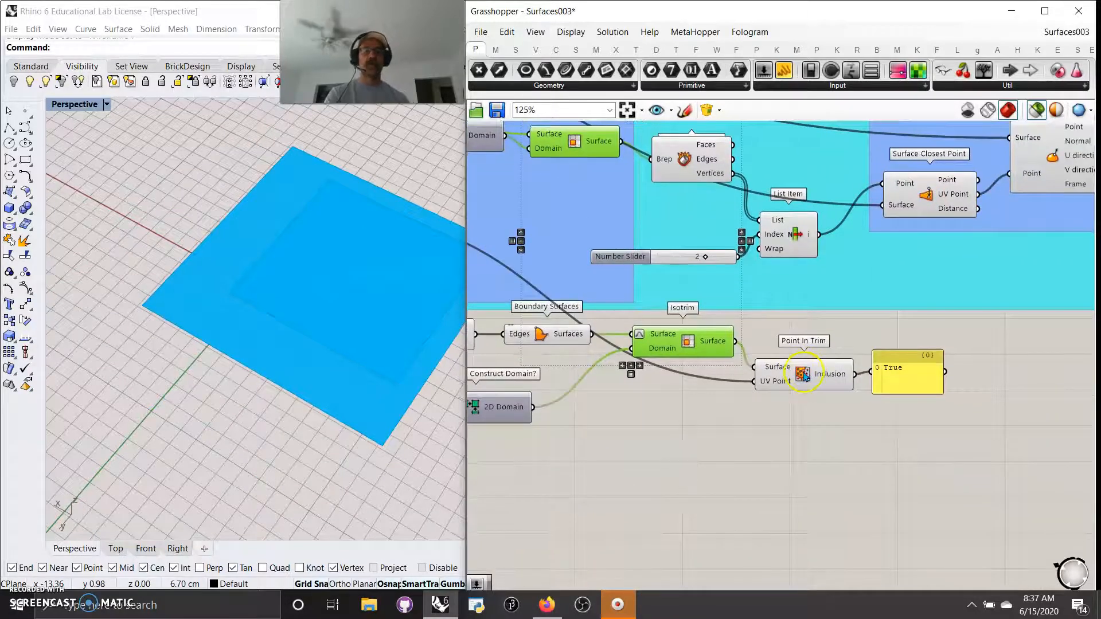
pyautogui.scroll(-2, 804, 457)
pyautogui.moveTo(806, 457); pyautogui.dragTo(897, 503, button='right')
pyautogui.moveTo(1068, 396); pyautogui.dragTo(816, 460)
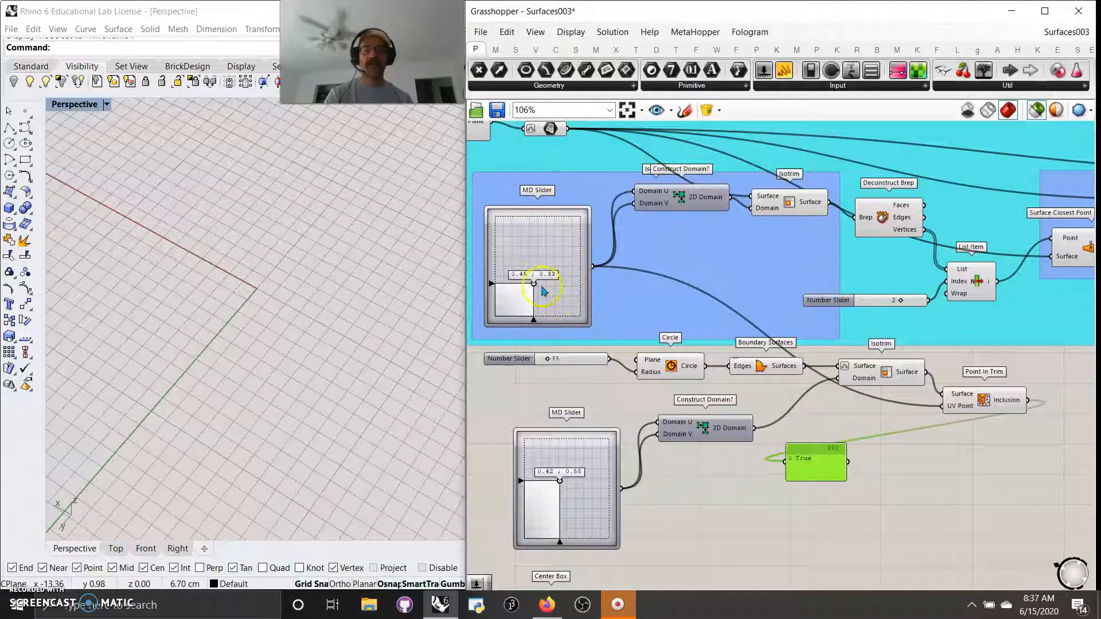
pyautogui.keyDown('shift'); pyautogui.click(790, 204); pyautogui.keyUp('shift')
pyautogui.keyDown('shift'); pyautogui.click(888, 376); pyautogui.keyUp('shift')
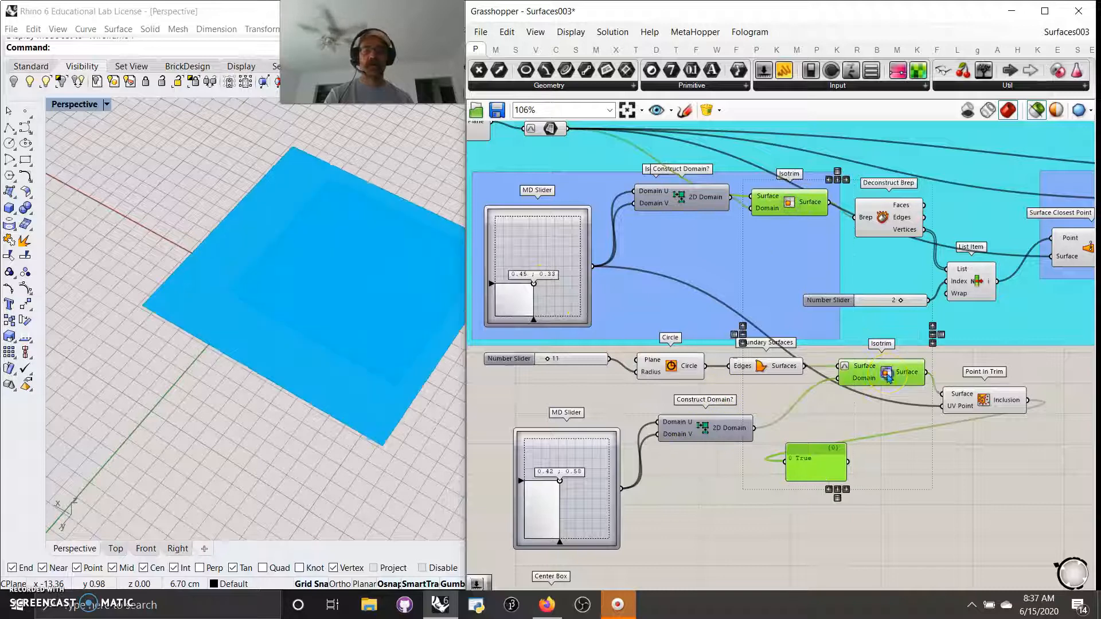
# Step: Adjust the domains until the lower slider reads 0.19, 0.66 and Point In Trim reports False
pyautogui.moveTo(533, 285); pyautogui.dragTo(495, 296)
pyautogui.moveTo(374, 291); pyautogui.dragTo(177, 241, button='right')
pyautogui.click(549, 360)
pyautogui.moveTo(495, 298); pyautogui.dragTo(560, 224)
pyautogui.click(549, 486)
pyautogui.moveTo(560, 480)
pyautogui.mouseDown()
pyautogui.moveTo(566, 475)
pyautogui.moveTo(540, 474)
pyautogui.mouseUp()
pyautogui.moveTo(836, 546); pyautogui.dragTo(818, 288, button='right')
pyautogui.scroll(-2, 818, 288)
pyautogui.moveTo(755, 451); pyautogui.dragTo(821, 458, button='right')
pyautogui.scroll(3, 794, 376)
pyautogui.moveTo(819, 413); pyautogui.dragTo(836, 418, button='right')
pyautogui.scroll(-2, 836, 418)
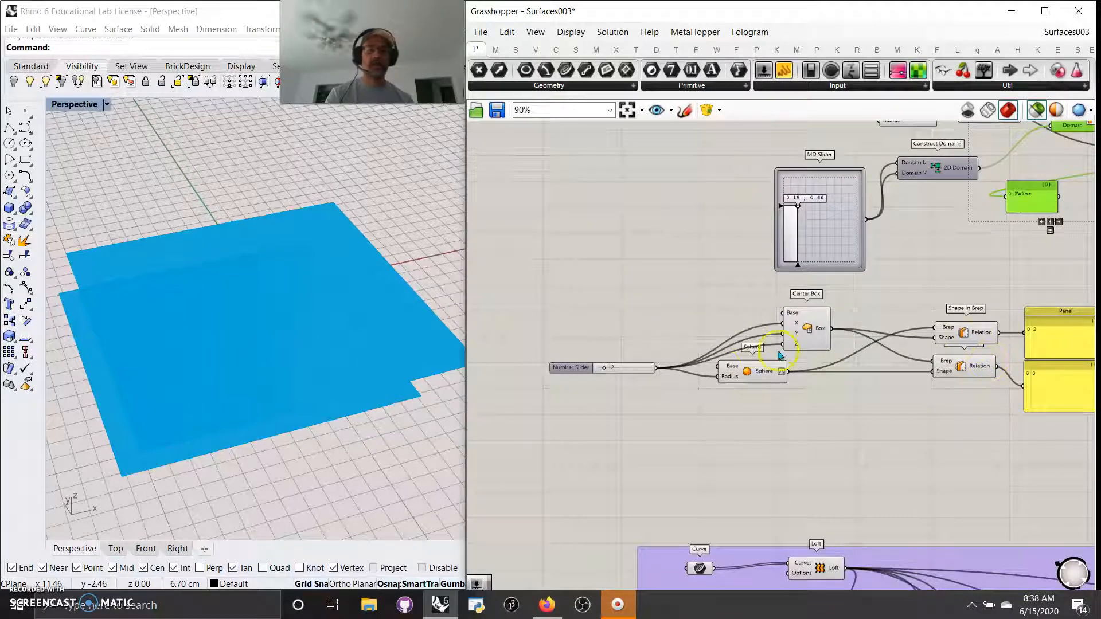
pyautogui.click(748, 381)
pyautogui.keyDown('shift'); pyautogui.click(810, 338); pyautogui.keyUp('shift')
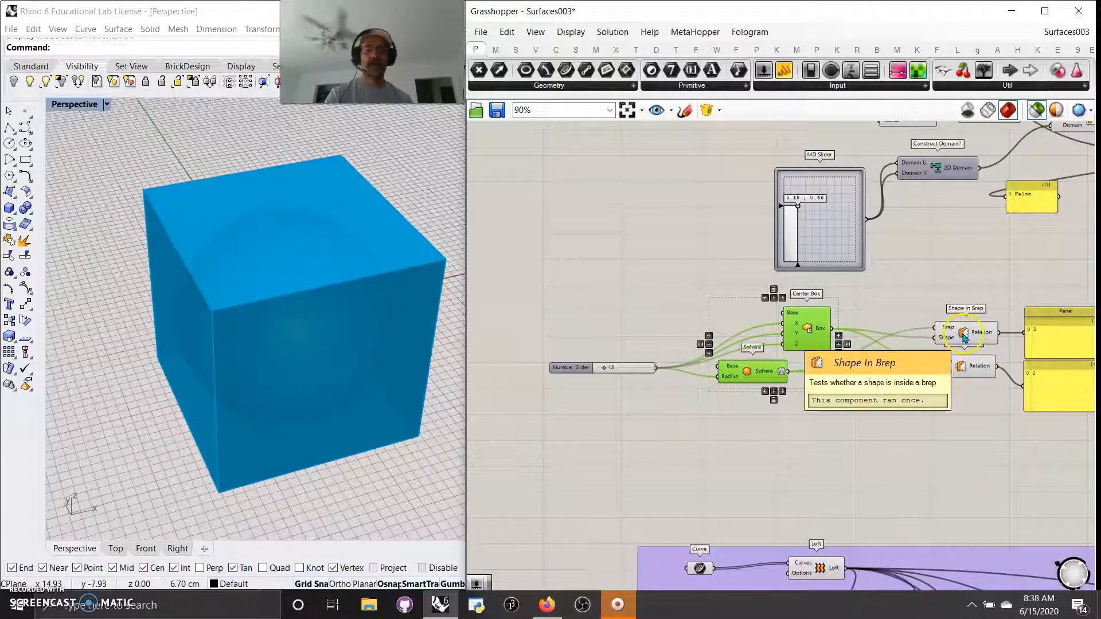
pyautogui.click(965, 336)
pyautogui.moveTo(1000, 354); pyautogui.dragTo(900, 359, button='right')
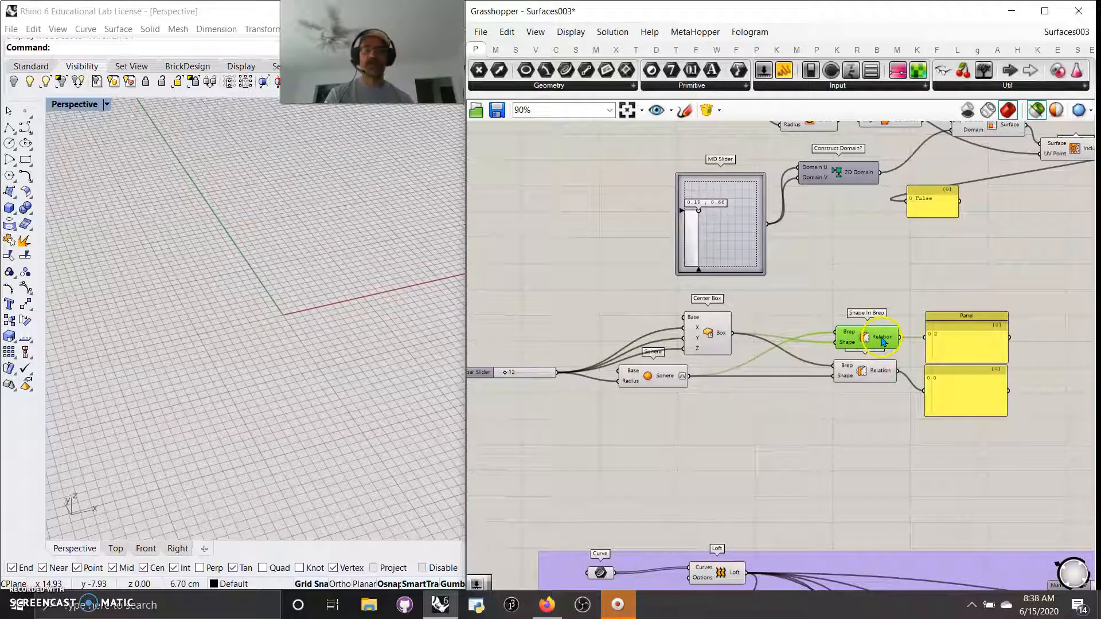
pyautogui.rightClick(883, 342)
pyautogui.press('Escape')
pyautogui.rightClick(867, 339)
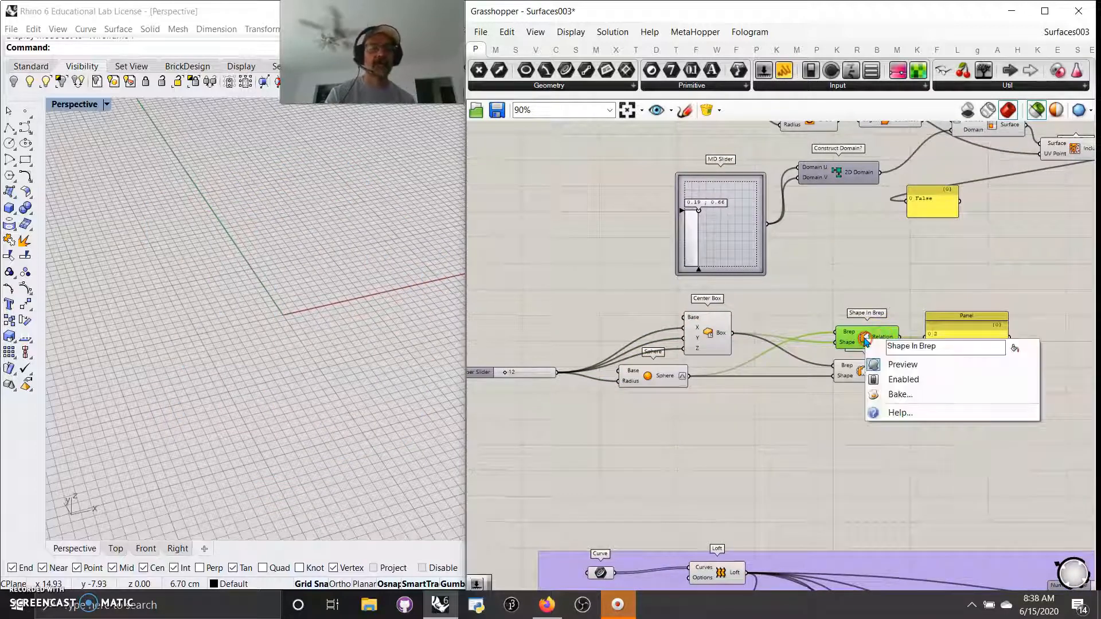
pyautogui.click(902, 413)
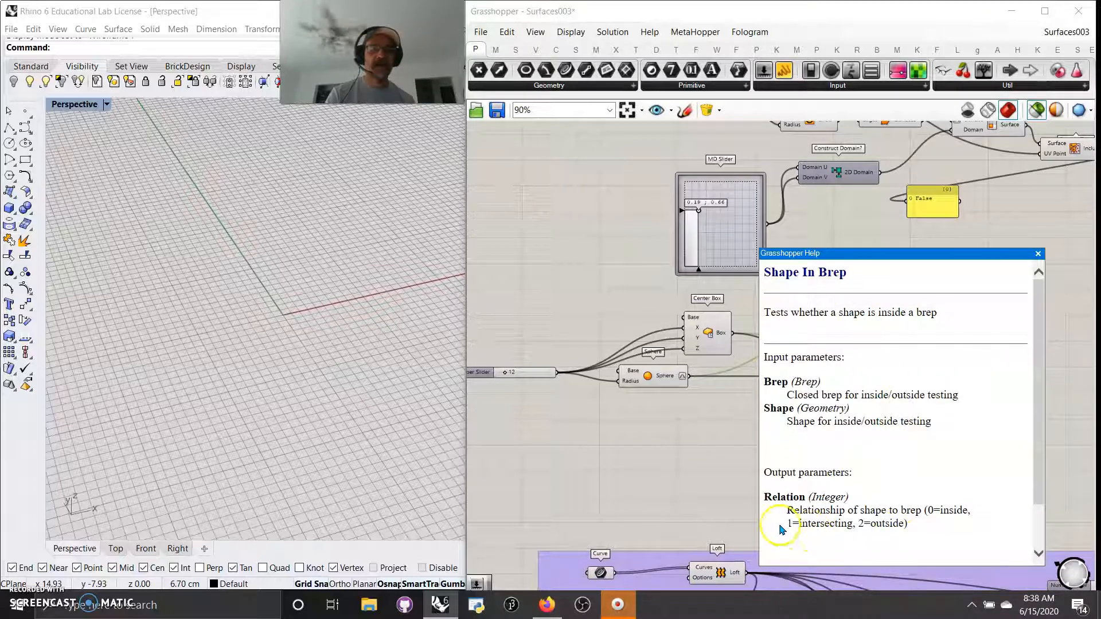
pyautogui.click(724, 445)
pyautogui.click(1038, 254)
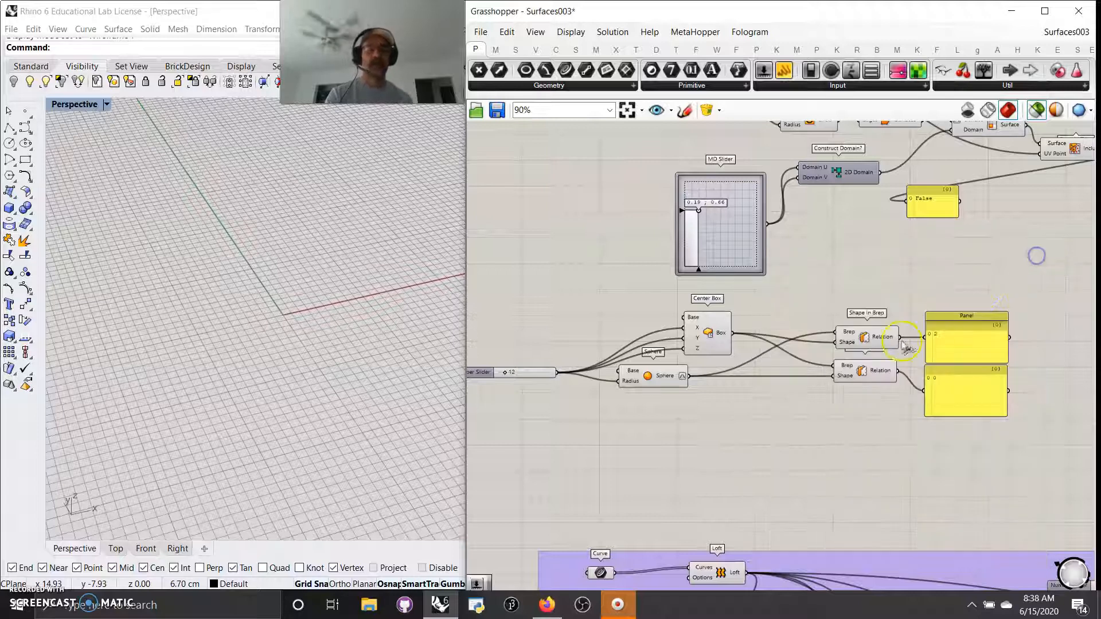
pyautogui.click(883, 340)
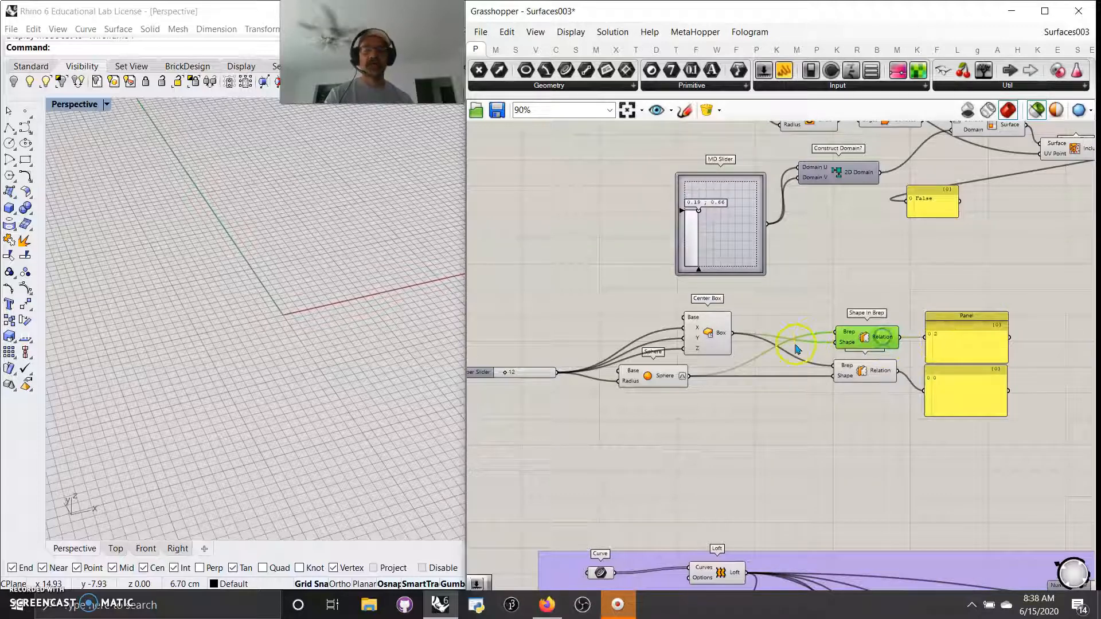
pyautogui.click(666, 380)
pyautogui.keyDown('shift'); pyautogui.click(717, 332); pyautogui.keyUp('shift')
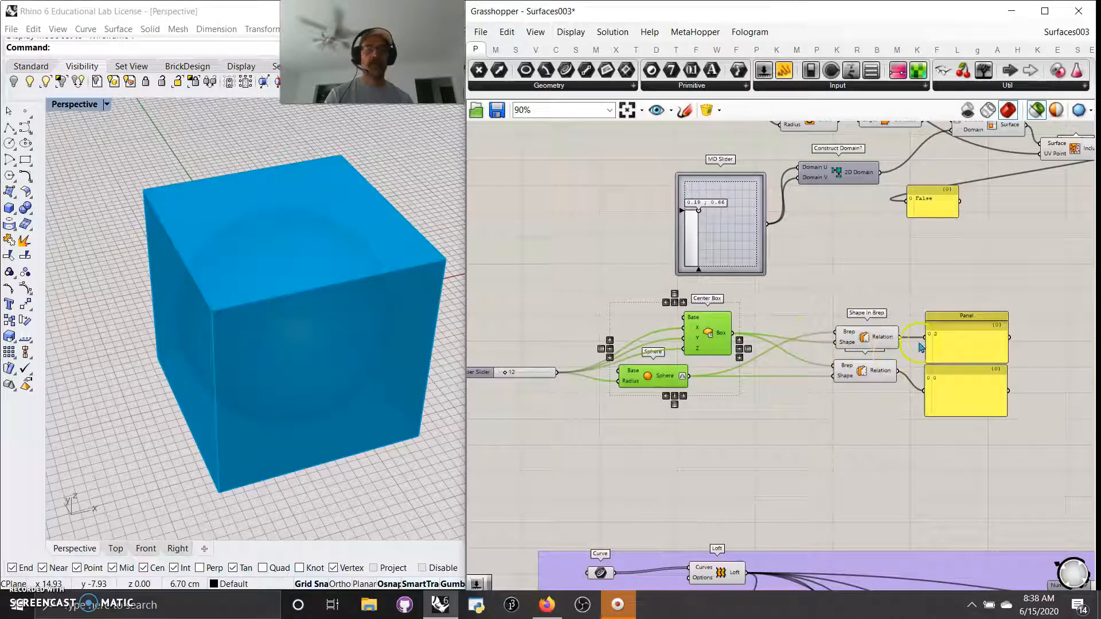
pyautogui.keyDown('shift'); pyautogui.click(867, 343); pyautogui.keyUp('shift')
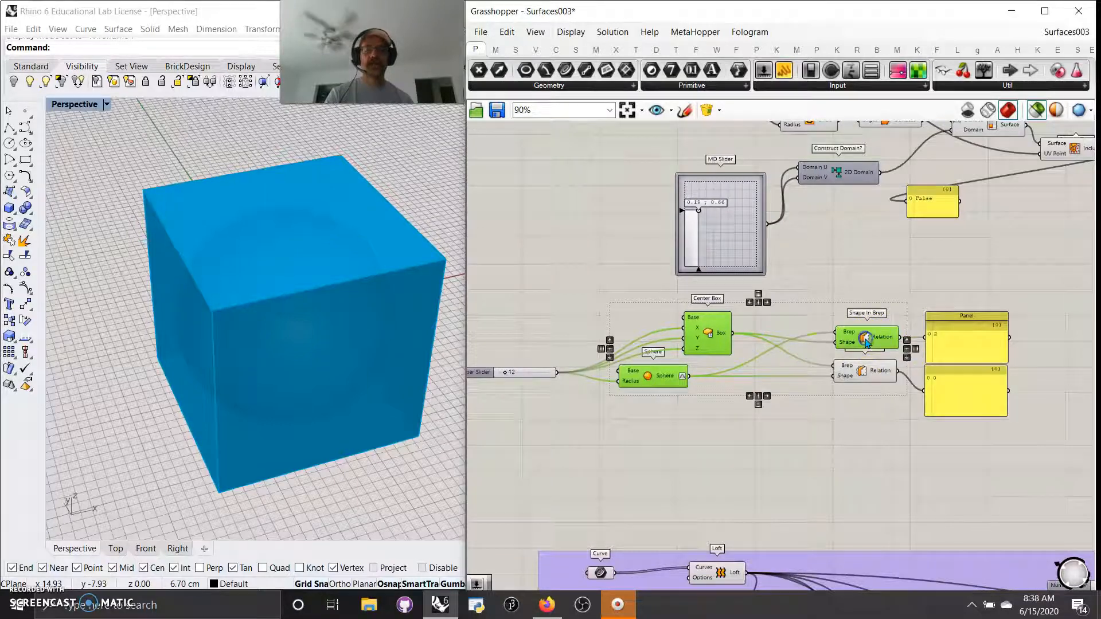
pyautogui.keyDown('shift'); pyautogui.click(866, 374); pyautogui.keyUp('shift')
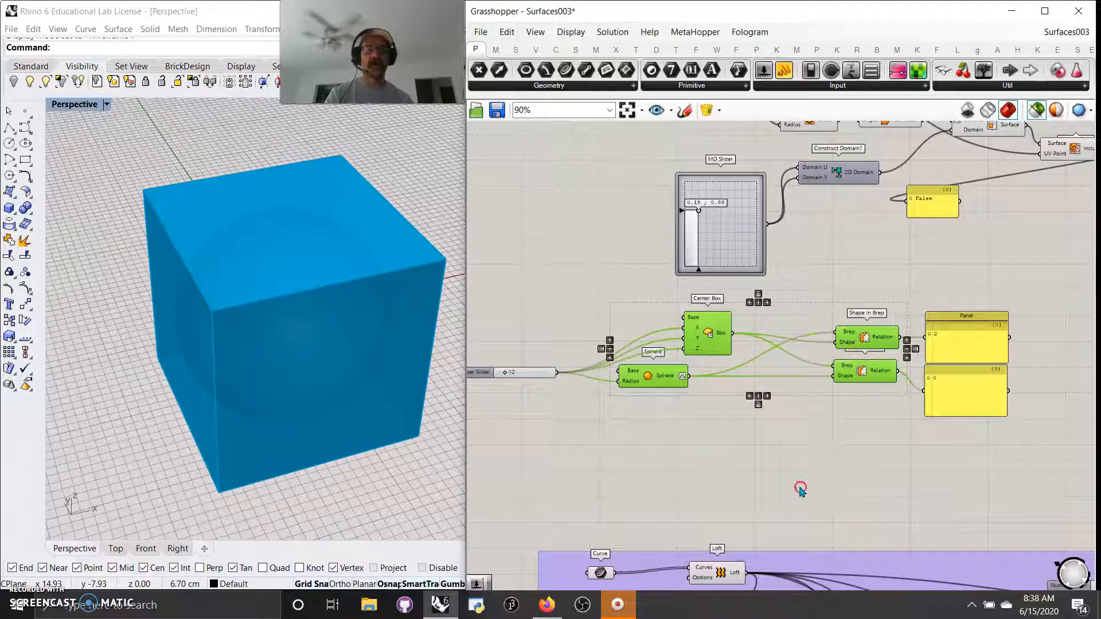
pyautogui.moveTo(800, 489); pyautogui.dragTo(883, 456, button='right')
pyautogui.moveTo(951, 370); pyautogui.dragTo(924, 270)
pyautogui.moveTo(901, 483); pyautogui.dragTo(810, 170, button='right')
pyautogui.scroll(-3, 796, 202)
pyautogui.moveTo(858, 322); pyautogui.dragTo(746, 343, button='right')
pyautogui.moveTo(715, 344); pyautogui.dragTo(732, 301, button='right')
# Step: Preview the input curves, lofted surface and its Isotrim in Rhino
pyautogui.scroll(1, 749, 292)
pyautogui.scroll(-1, 759, 291)
pyautogui.scroll(2, 759, 291)
pyautogui.moveTo(710, 258); pyautogui.dragTo(833, 403, button='right')
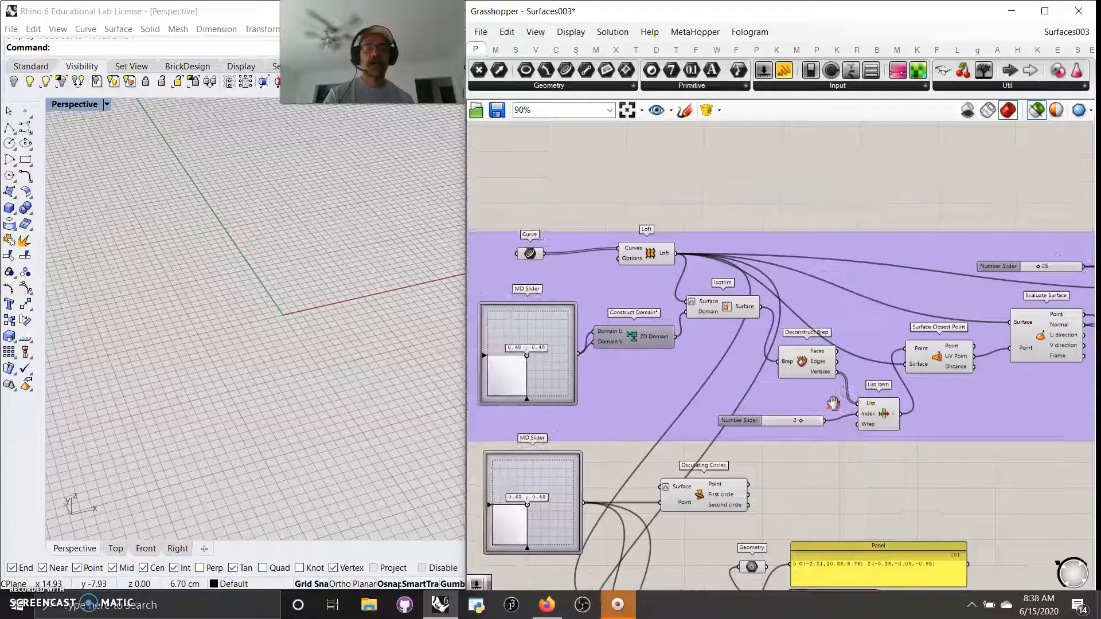
pyautogui.click(530, 254)
pyautogui.moveTo(382, 297); pyautogui.dragTo(254, 279, button='right')
pyautogui.click(653, 254)
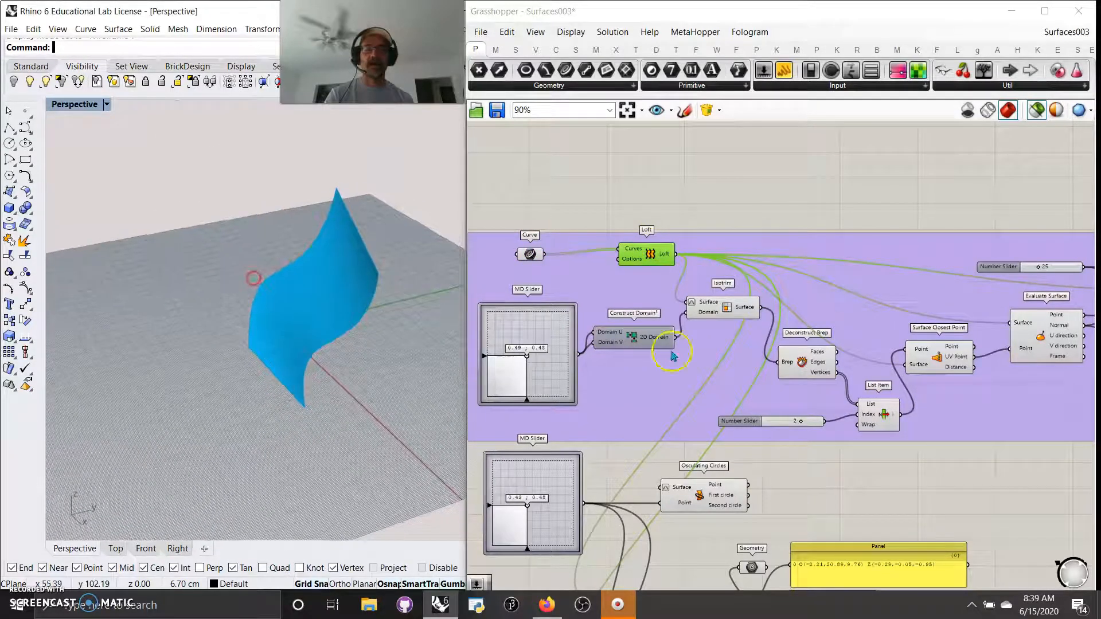
pyautogui.keyDown('shift'); pyautogui.click(724, 310); pyautogui.keyUp('shift')
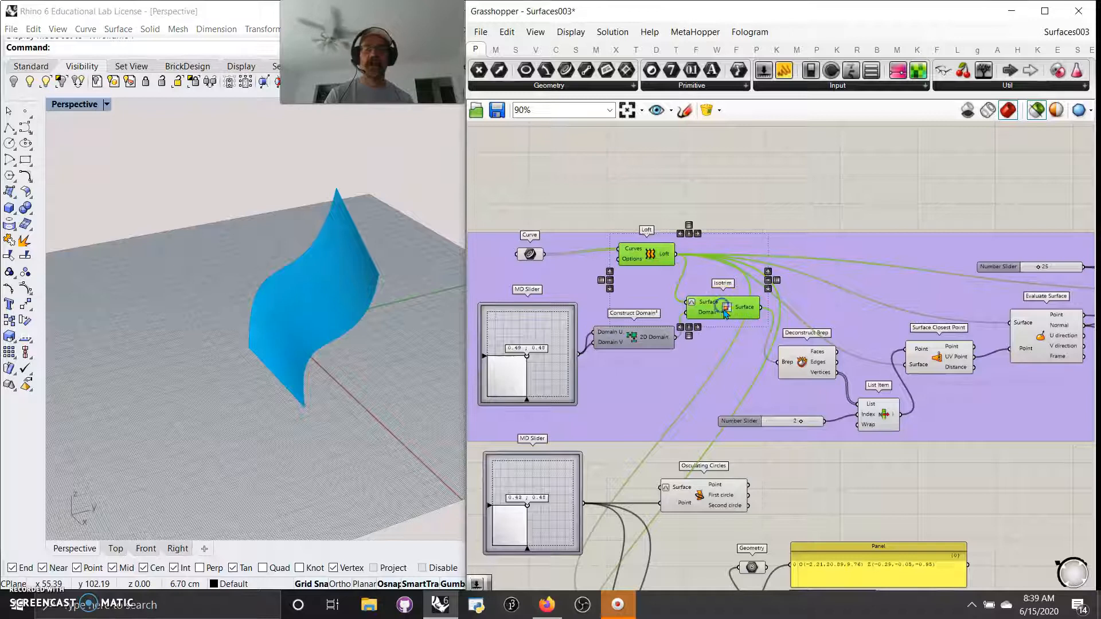
# Step: Set the extrusion distance to 28, then preview only the vector display arrows
pyautogui.keyDown('shift'); pyautogui.click(949, 360); pyautogui.keyUp('shift')
pyautogui.moveTo(949, 360); pyautogui.dragTo(756, 353, button='right')
pyautogui.keyDown('shift'); pyautogui.click(848, 328); pyautogui.keyUp('shift')
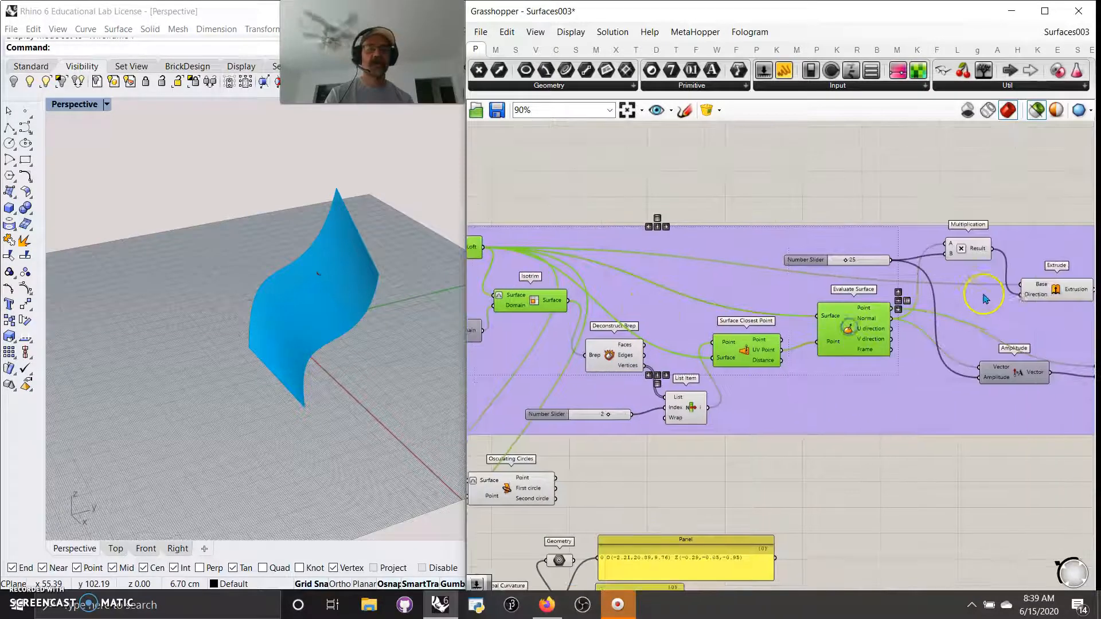
pyautogui.keyDown('shift'); pyautogui.click(1039, 294); pyautogui.keyUp('shift')
pyautogui.moveTo(826, 474); pyautogui.dragTo(879, 444, button='right')
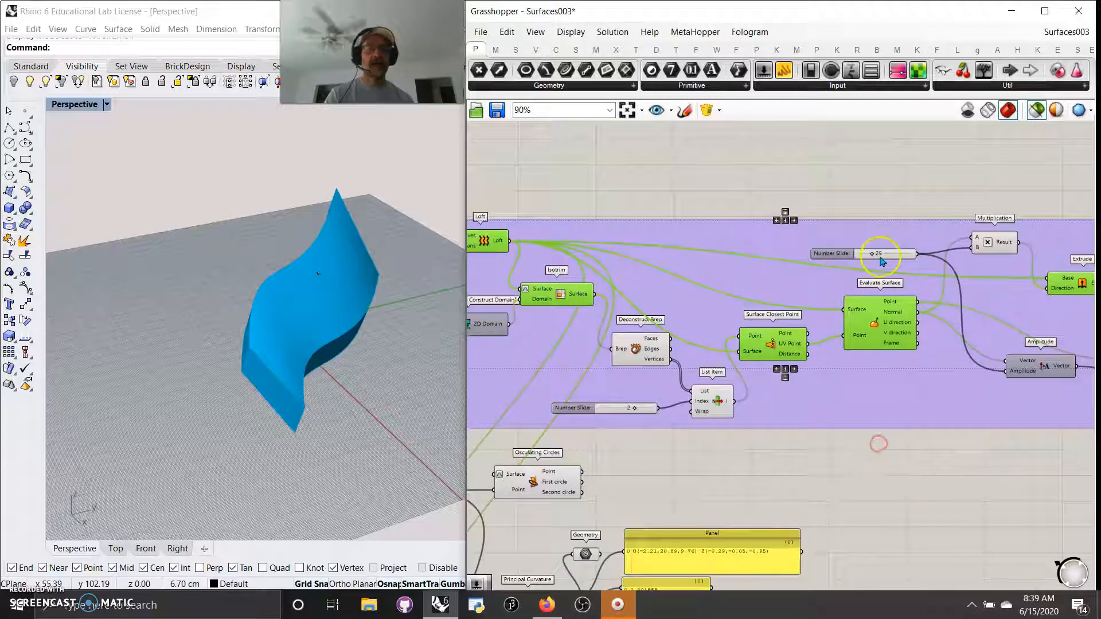
pyautogui.moveTo(873, 256)
pyautogui.mouseDown()
pyautogui.moveTo(893, 256)
pyautogui.moveTo(876, 256)
pyautogui.mouseUp()
pyautogui.moveTo(1007, 422); pyautogui.dragTo(814, 372, button='right')
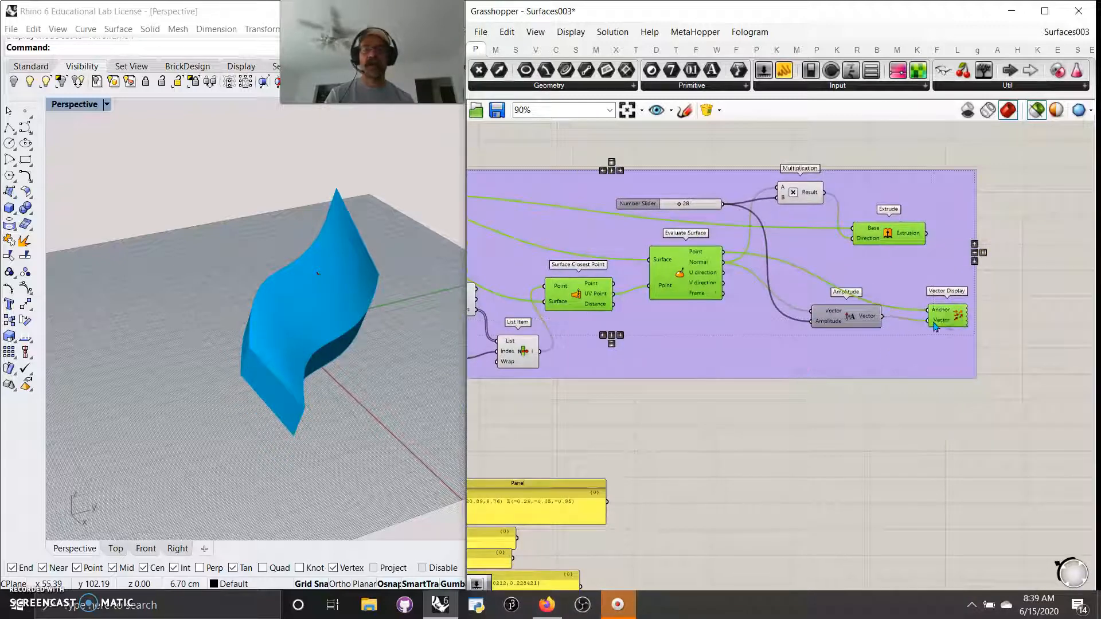
pyautogui.click(909, 401)
pyautogui.click(951, 314)
# Step: Slide the sample point to 0.0, 0.32 and extend the Isotrim domain to about 0.0, 1.0
pyautogui.moveTo(658, 446); pyautogui.dragTo(1007, 489, button='right')
pyautogui.click(641, 246)
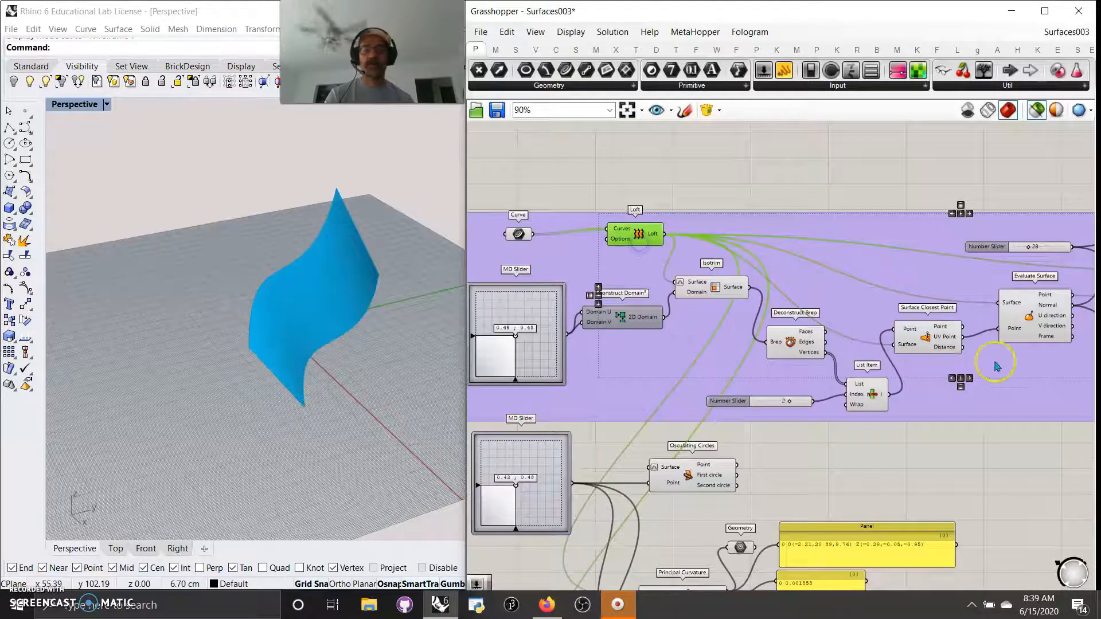
pyautogui.moveTo(997, 367); pyautogui.dragTo(933, 360, button='right')
pyautogui.moveTo(310, 270); pyautogui.dragTo(450, 290, button='right')
pyautogui.moveTo(563, 332); pyautogui.dragTo(772, 320, button='right')
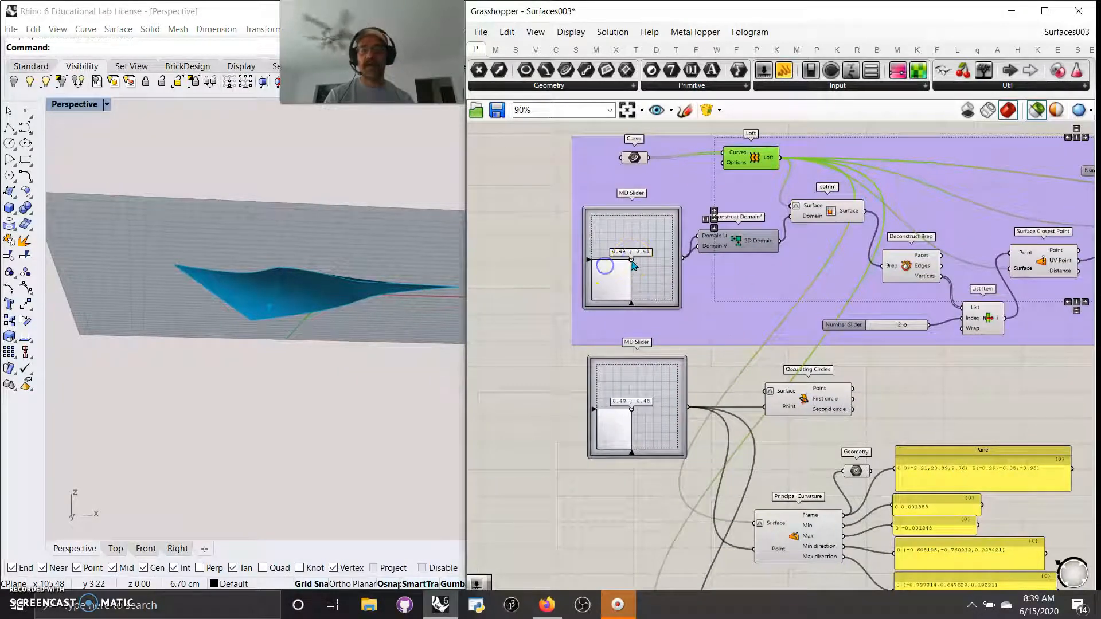
pyautogui.moveTo(632, 261); pyautogui.dragTo(591, 273)
pyautogui.moveTo(402, 300); pyautogui.dragTo(360, 393, button='right')
pyautogui.click(530, 346)
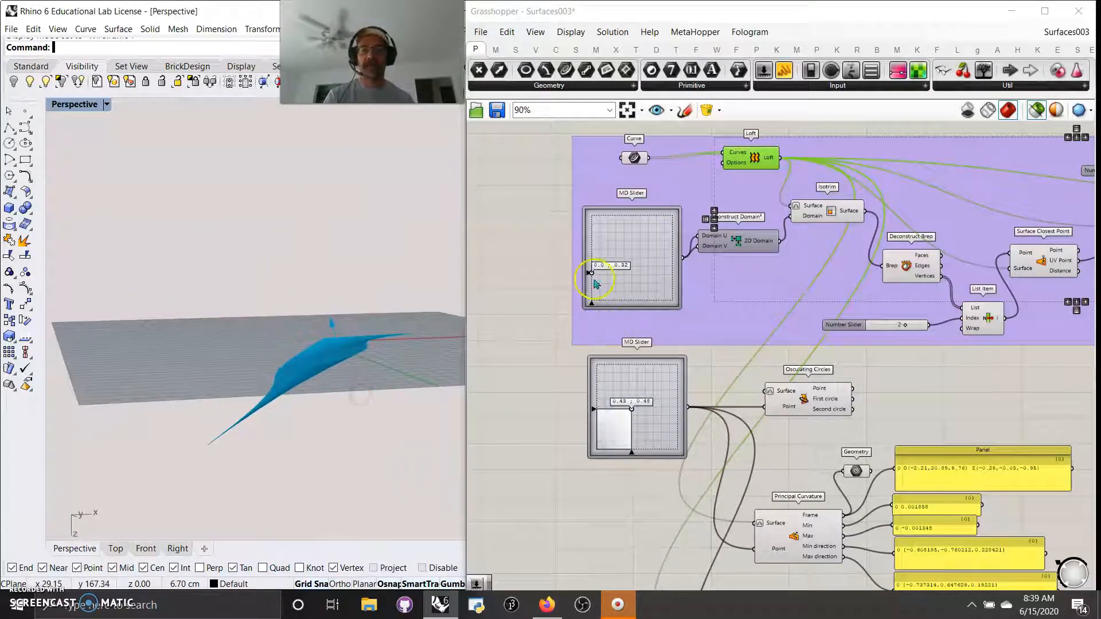
pyautogui.moveTo(591, 278); pyautogui.dragTo(597, 206)
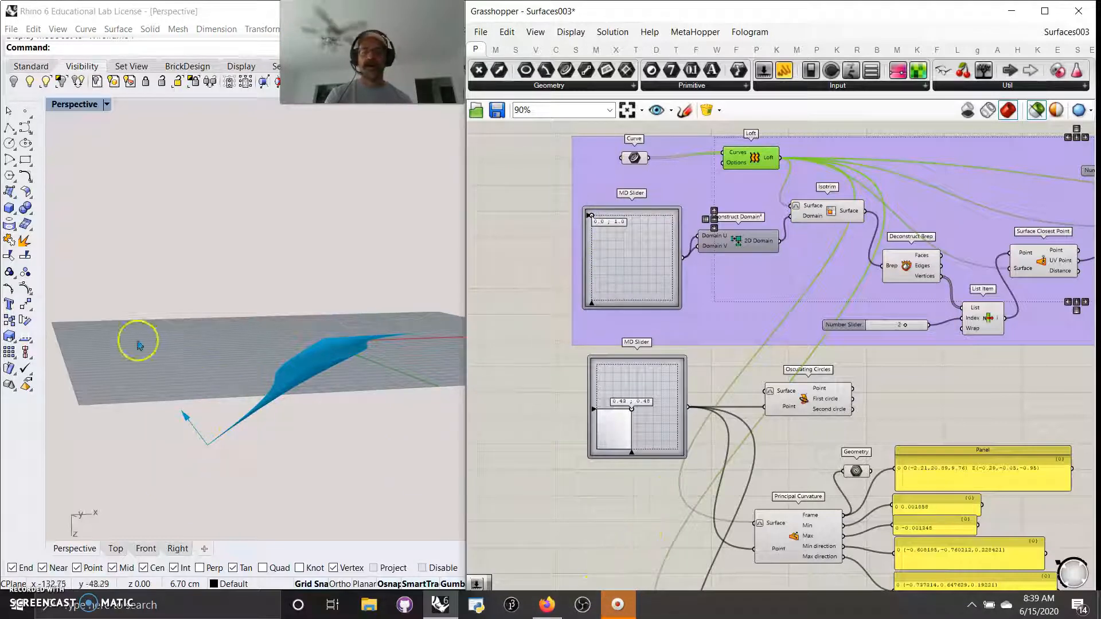
pyautogui.moveTo(633, 502); pyautogui.dragTo(544, 424, button='right')
# Step: Select List Item to preview its point and set its index slider to 1
pyautogui.scroll(-2, 556, 422)
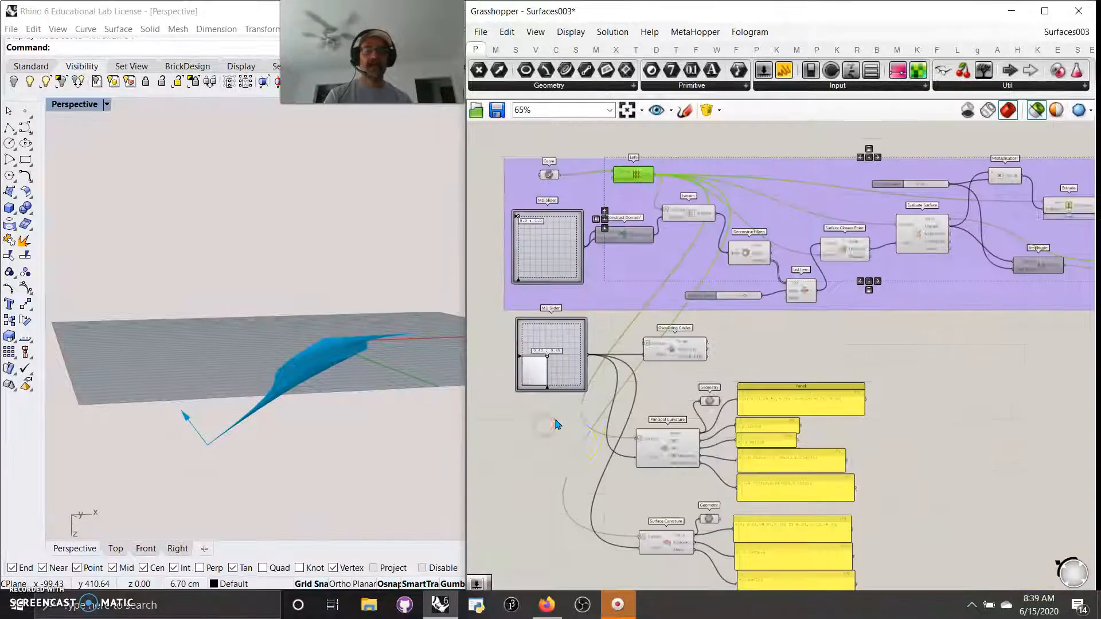
pyautogui.scroll(1, 613, 455)
pyautogui.scroll(1, 612, 457)
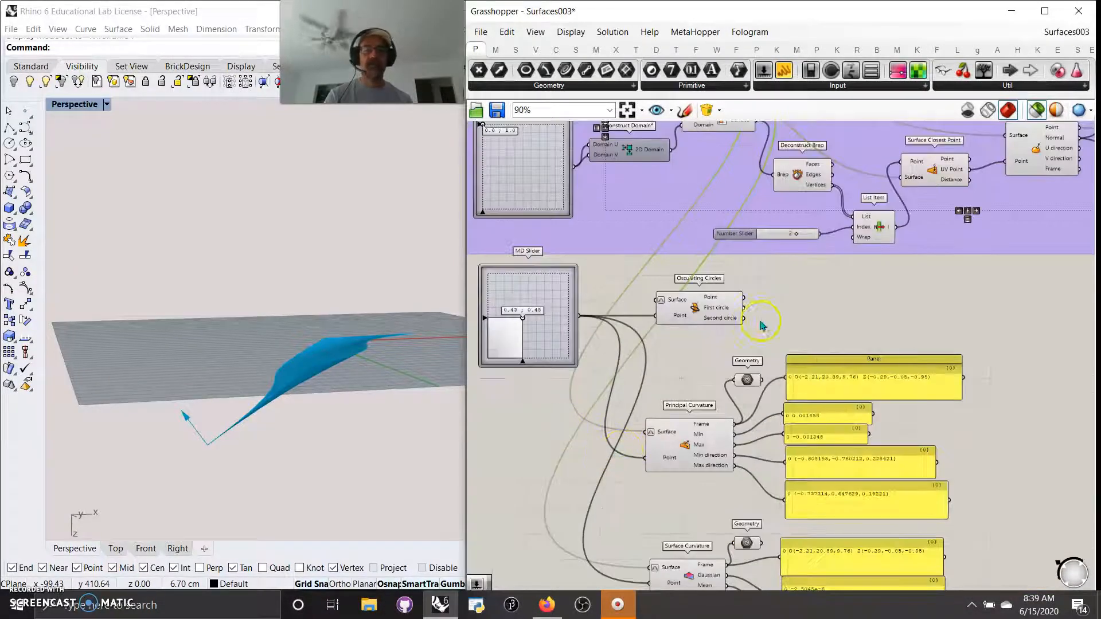
pyautogui.moveTo(761, 325); pyautogui.dragTo(711, 437, button='right')
pyautogui.moveTo(811, 429); pyautogui.dragTo(830, 331, button='right')
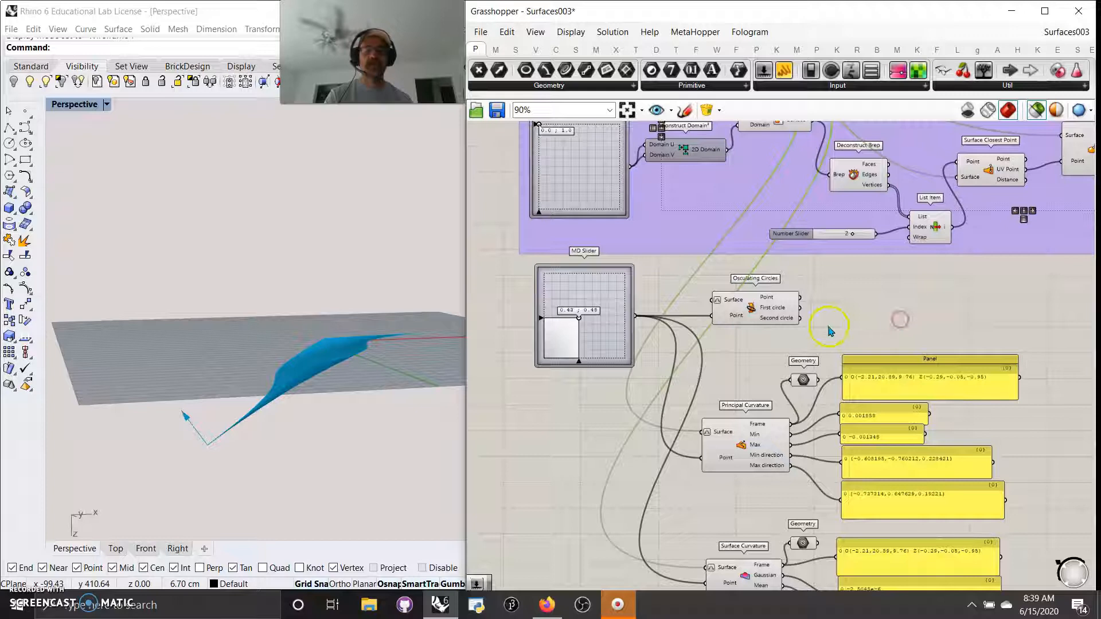
pyautogui.scroll(-2, 888, 300)
pyautogui.moveTo(922, 312); pyautogui.dragTo(759, 381, button='right')
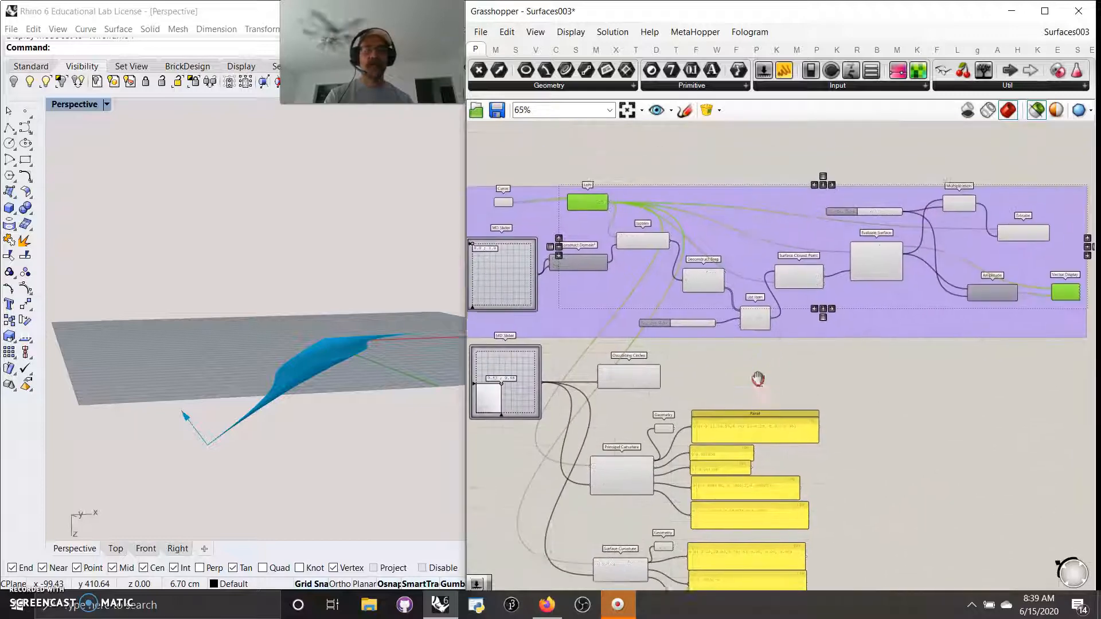
pyautogui.scroll(2, 753, 357)
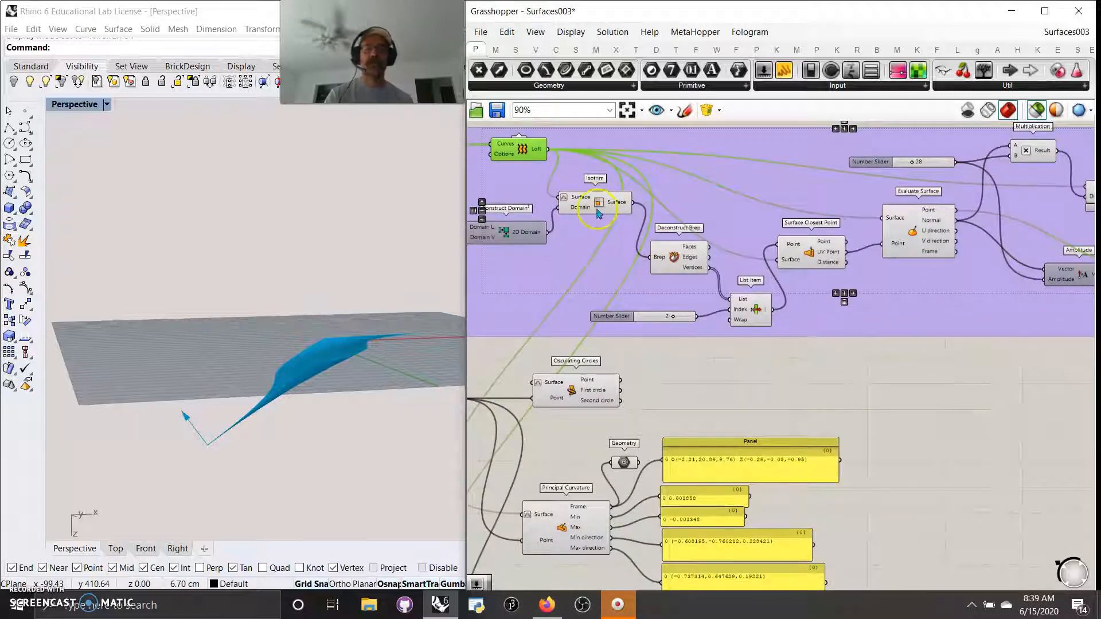
pyautogui.moveTo(942, 379); pyautogui.dragTo(832, 421, button='right')
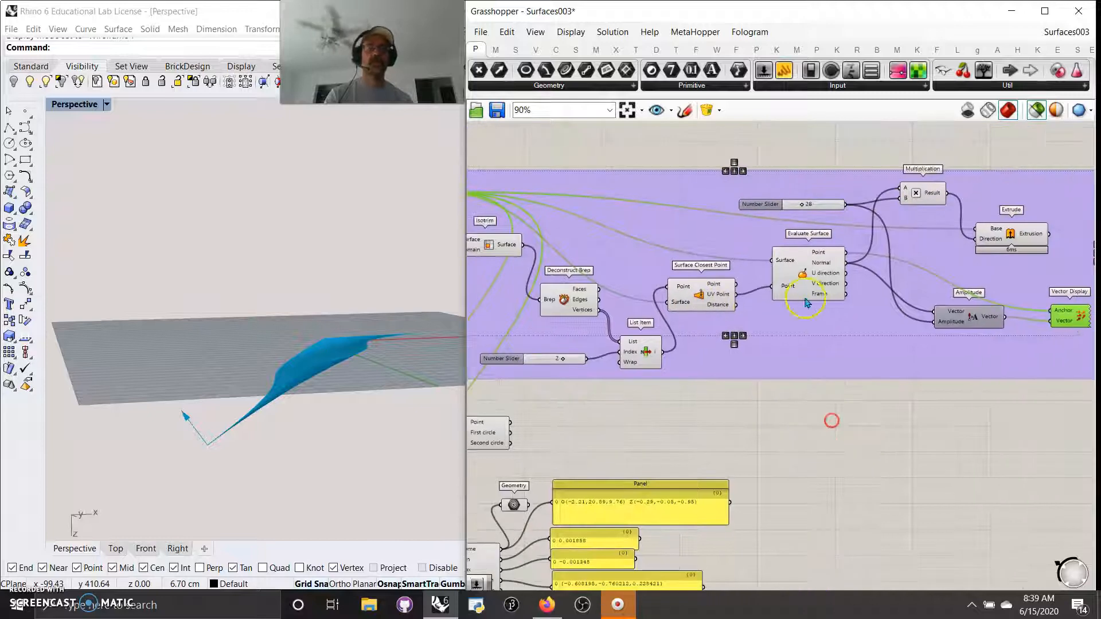
pyautogui.moveTo(526, 483); pyautogui.dragTo(960, 384, button='right')
pyautogui.moveTo(888, 319); pyautogui.dragTo(749, 313, button='right')
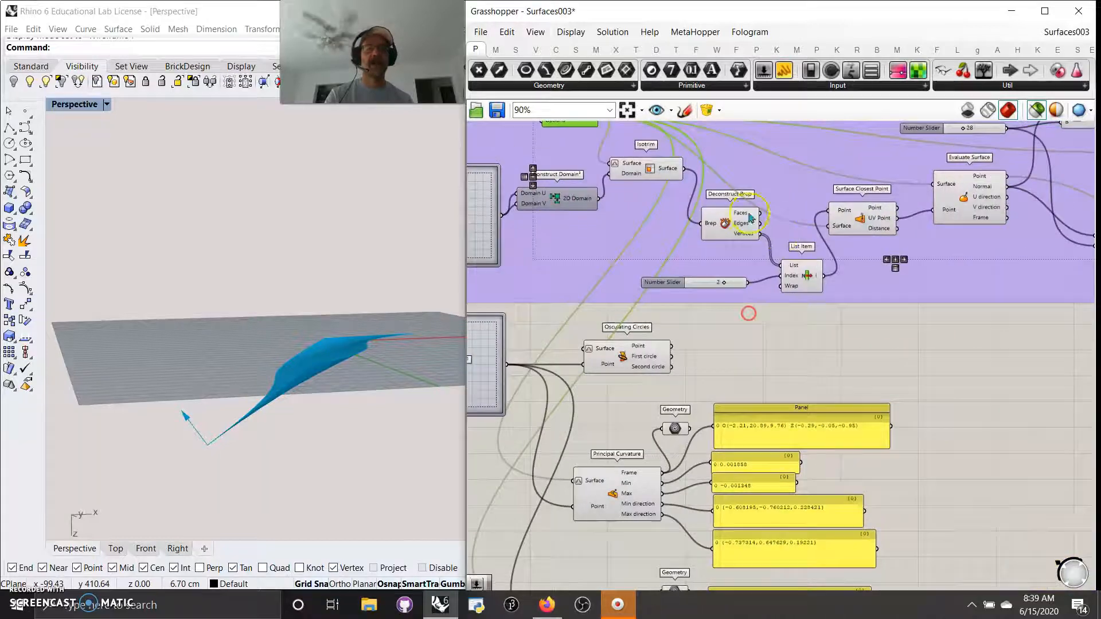
pyautogui.click(808, 280)
pyautogui.moveTo(725, 285); pyautogui.dragTo(709, 287)
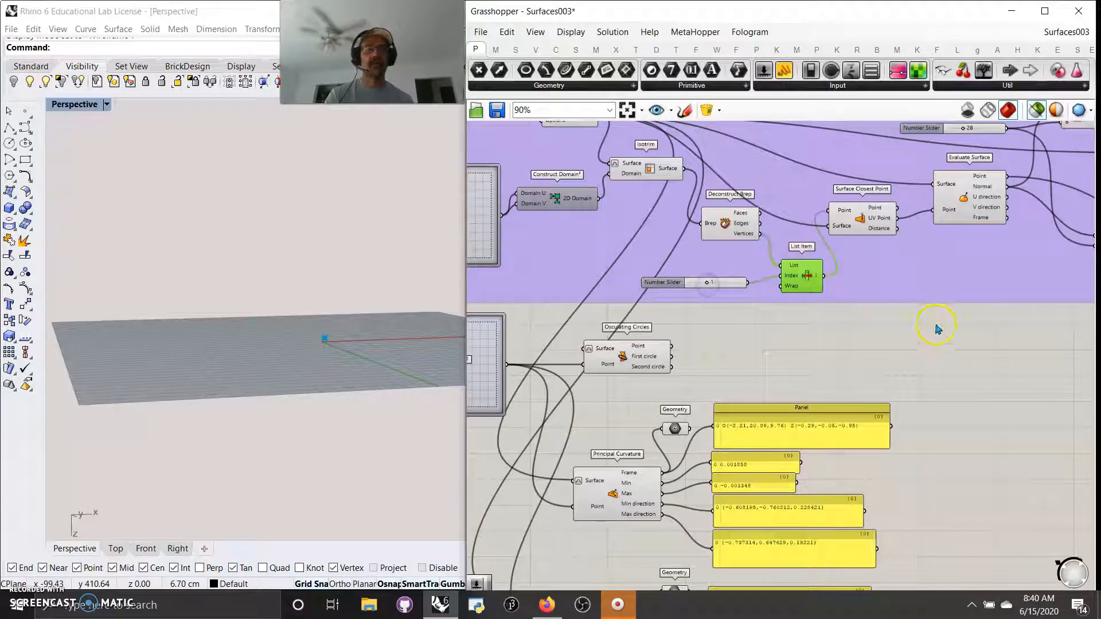
# Step: Extract Osculating Circles' Surface input as its own Surface parameter
pyautogui.moveTo(806, 371); pyautogui.dragTo(932, 322, button='right')
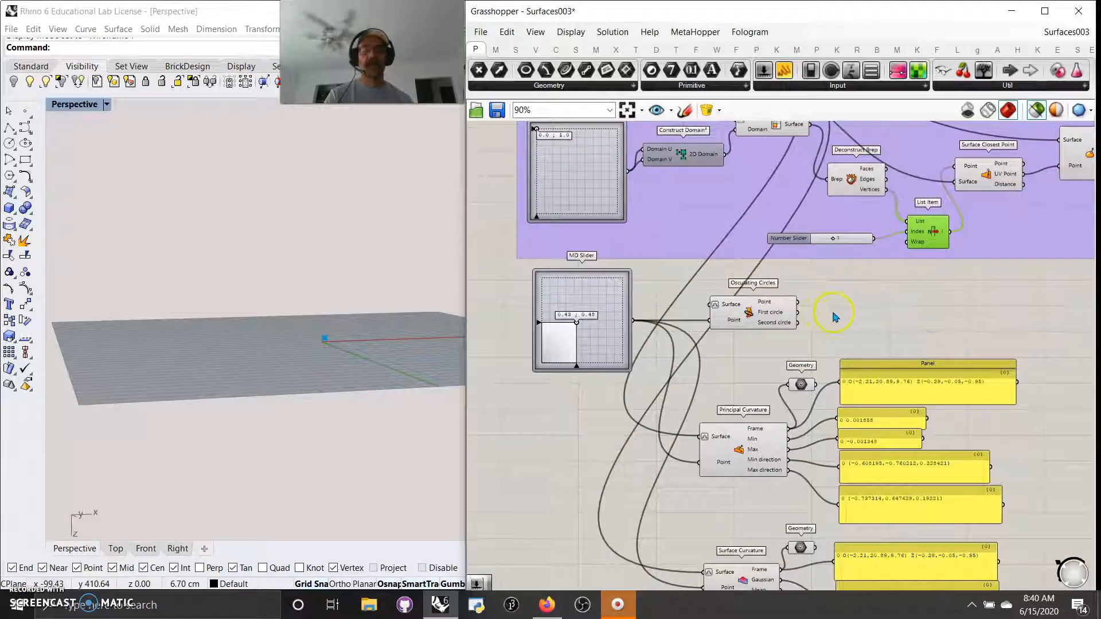
pyautogui.moveTo(835, 317); pyautogui.dragTo(844, 277, button='right')
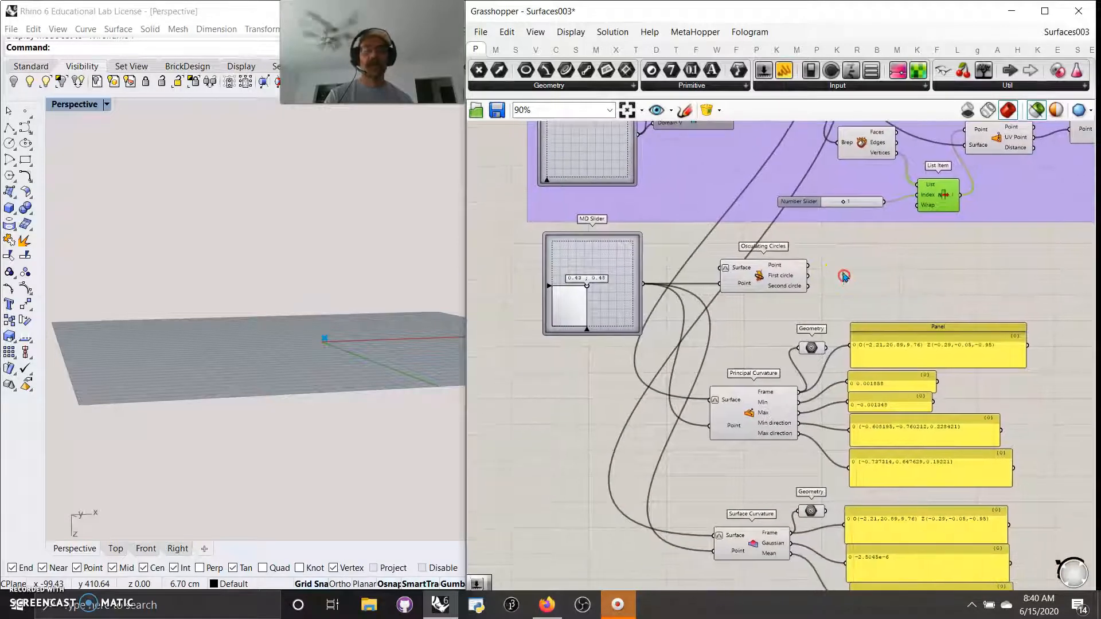
pyautogui.scroll(3, 751, 284)
pyautogui.click(753, 289)
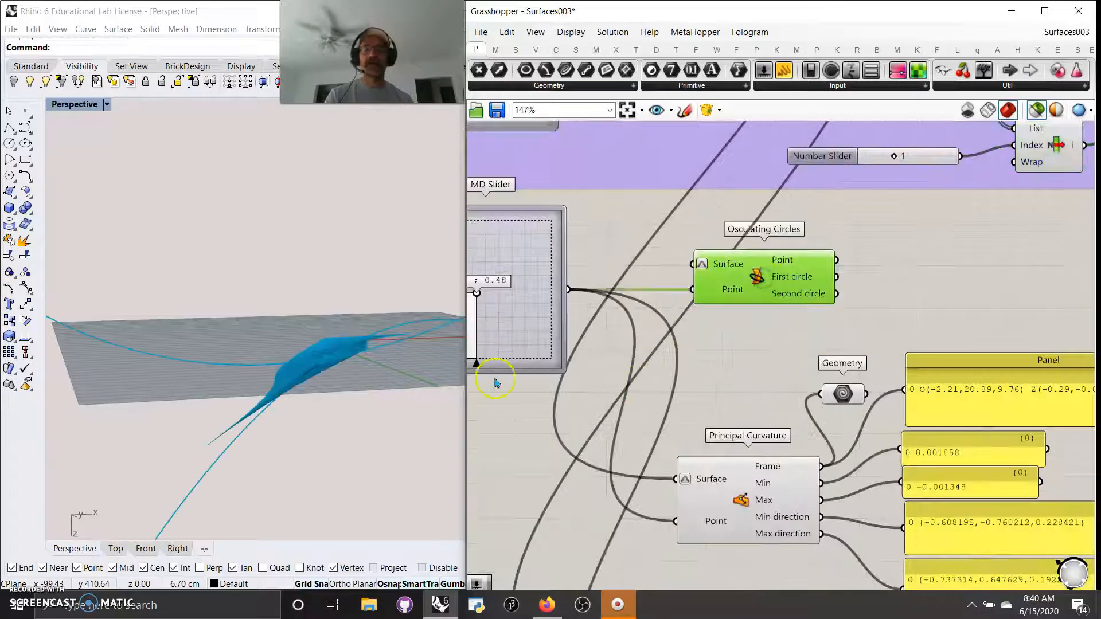
pyautogui.moveTo(551, 314); pyautogui.dragTo(808, 389, button='right')
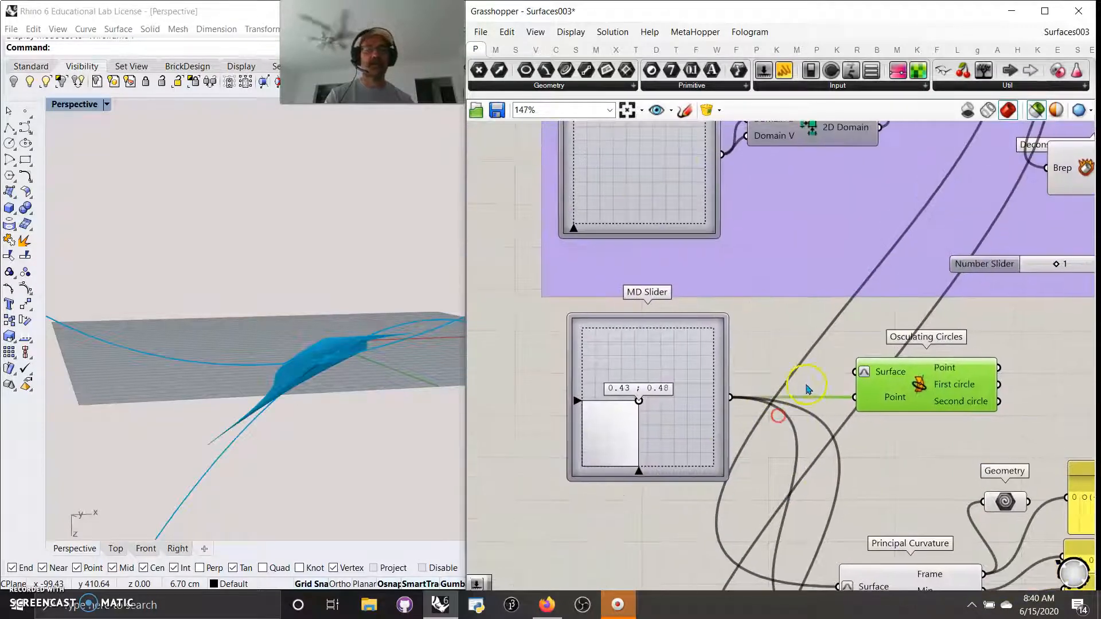
pyautogui.rightClick(880, 376)
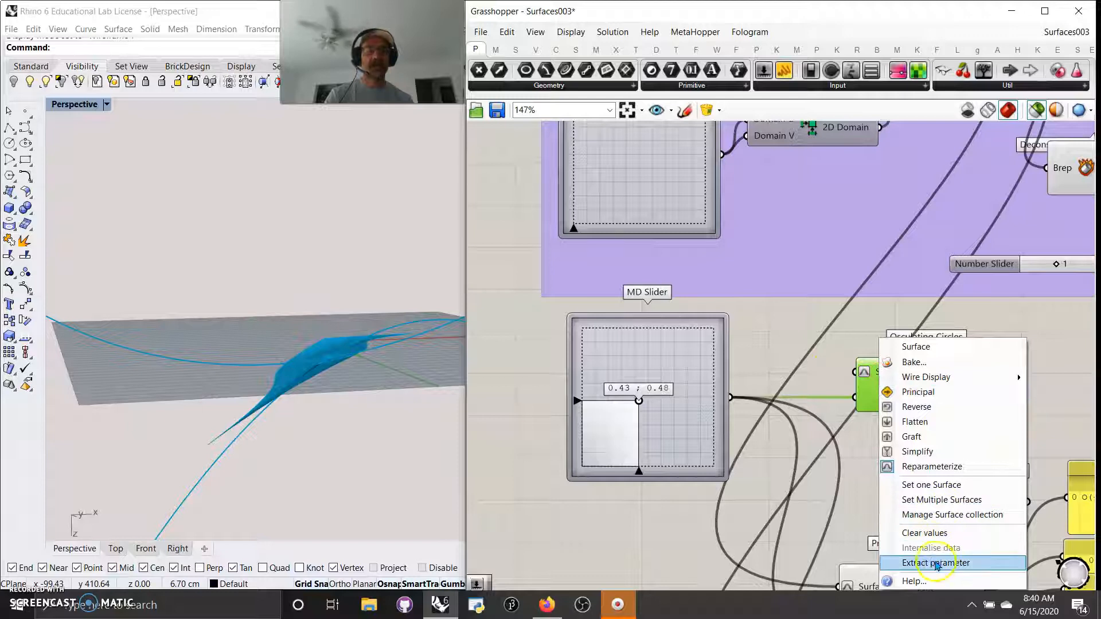
pyautogui.click(917, 565)
# Step: Preview the osculating circles and Principal Curvature while moving the MD Slider point across the surface
pyautogui.moveTo(310, 458)
pyautogui.mouseDown(button='right')
pyautogui.moveTo(295, 484)
pyautogui.moveTo(320, 467)
pyautogui.moveTo(313, 459)
pyautogui.mouseUp(button='right')
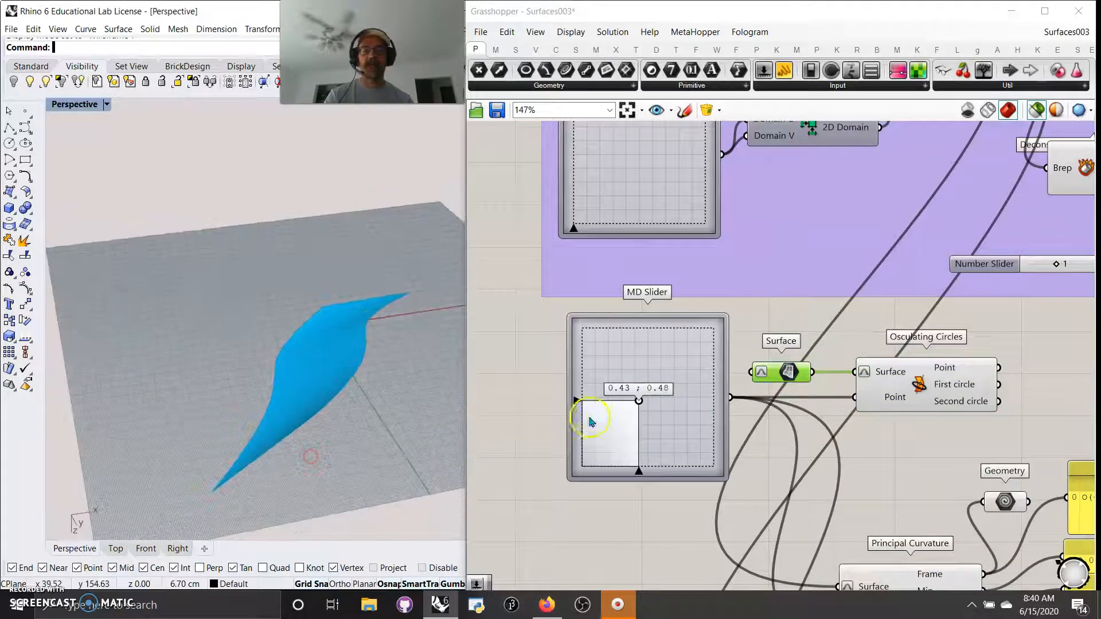
pyautogui.click(943, 394)
pyautogui.moveTo(639, 401); pyautogui.dragTo(678, 350)
pyautogui.moveTo(206, 447); pyautogui.dragTo(273, 458, button='right')
pyautogui.moveTo(677, 351)
pyautogui.mouseDown()
pyautogui.moveTo(617, 367)
pyautogui.moveTo(659, 346)
pyautogui.mouseUp()
pyautogui.moveTo(714, 536); pyautogui.dragTo(625, 229, button='right')
pyautogui.keyDown('shift'); pyautogui.click(816, 306); pyautogui.keyUp('shift')
pyautogui.moveTo(657, 286); pyautogui.dragTo(745, 448, button='right')
pyautogui.moveTo(657, 200); pyautogui.dragTo(678, 232)
pyautogui.moveTo(922, 352); pyautogui.dragTo(704, 177, button='right')
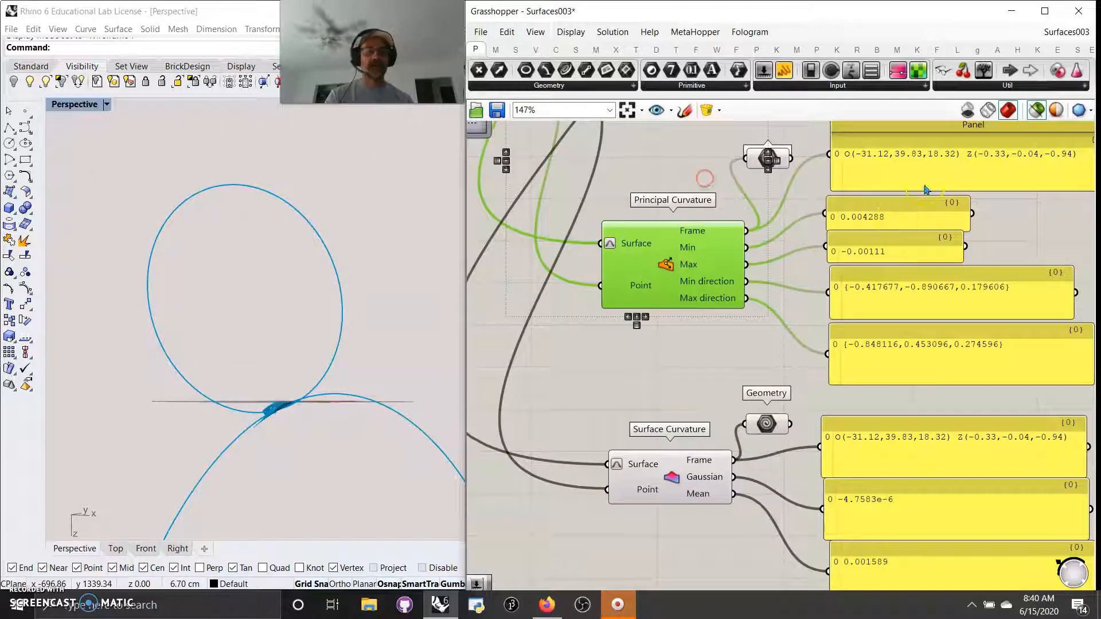
# Step: Select Surface Curvature on its own and preview its Geometry output frame
pyautogui.moveTo(677, 386); pyautogui.dragTo(759, 230, button='right')
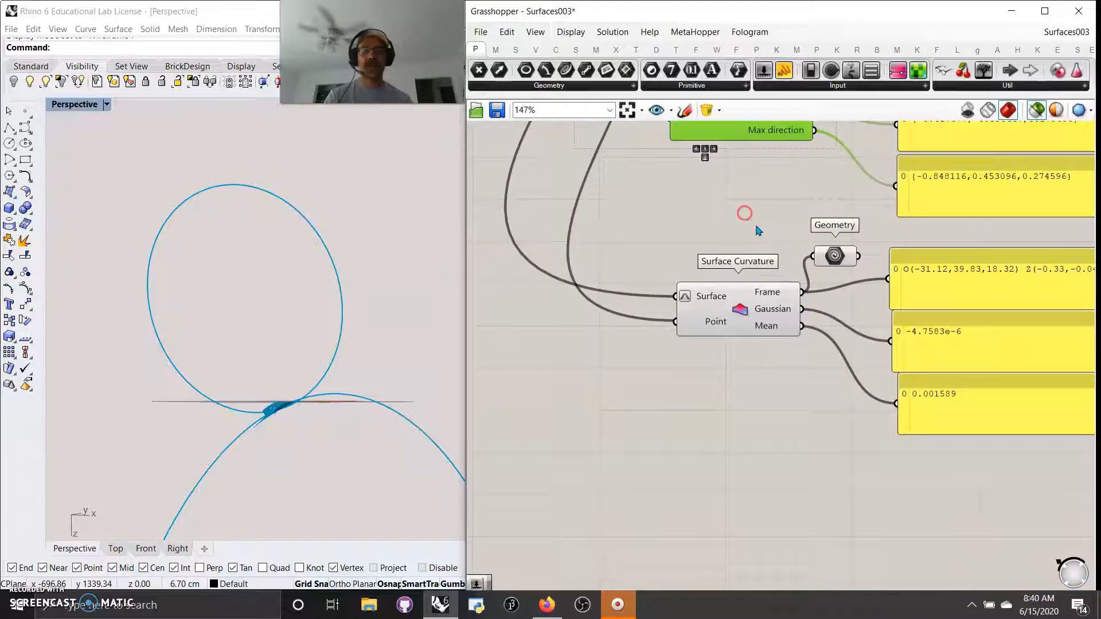
pyautogui.click(736, 327)
pyautogui.click(717, 379)
pyautogui.click(698, 324)
pyautogui.scroll(3, 677, 310)
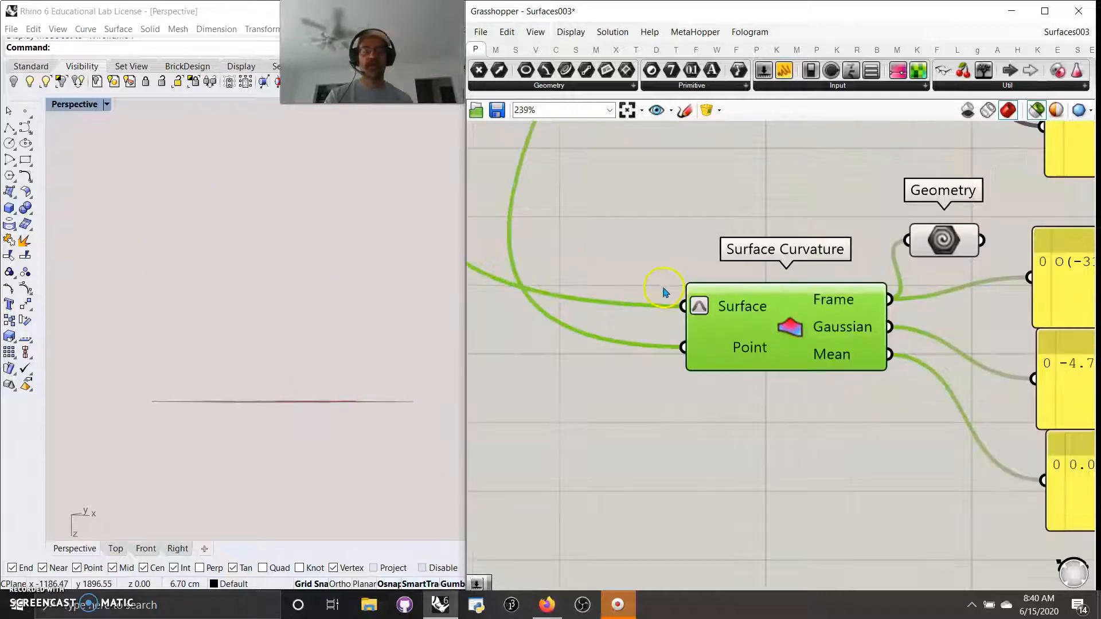
pyautogui.keyDown('shift'); pyautogui.click(943, 246); pyautogui.keyUp('shift')
pyautogui.moveTo(378, 381); pyautogui.dragTo(185, 421, button='right')
pyautogui.scroll(-8, 814, 366)
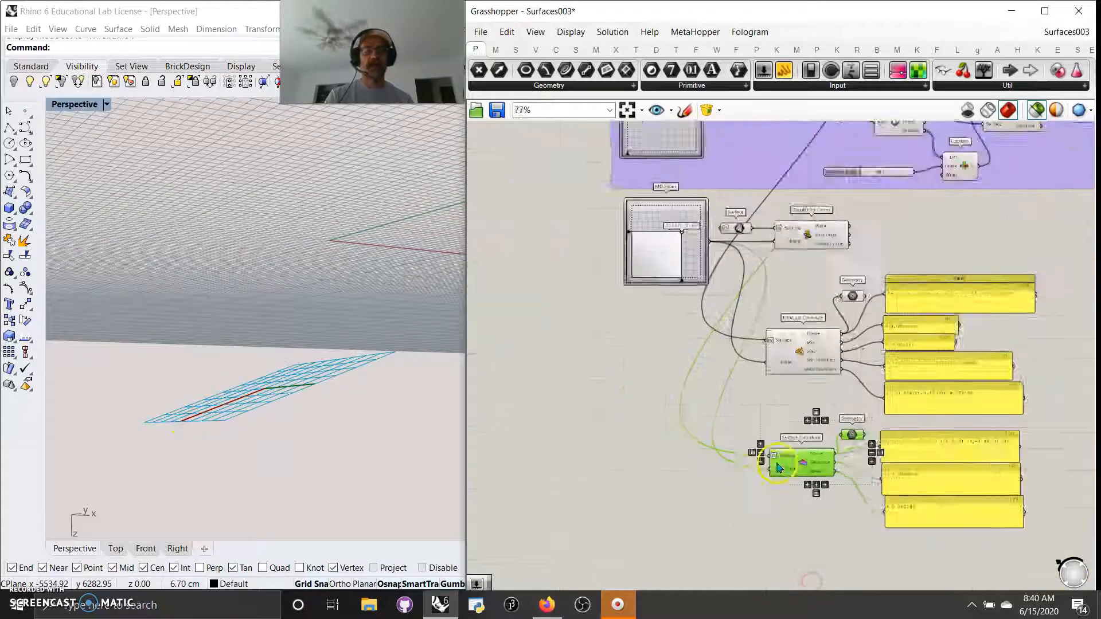
# Step: Add the source curve and lofted surface to the preview, checking the Gaussian -4.7583e-6 and Mean 0.001589 panels
pyautogui.keyDown('shift'); pyautogui.click(716, 215); pyautogui.keyUp('shift')
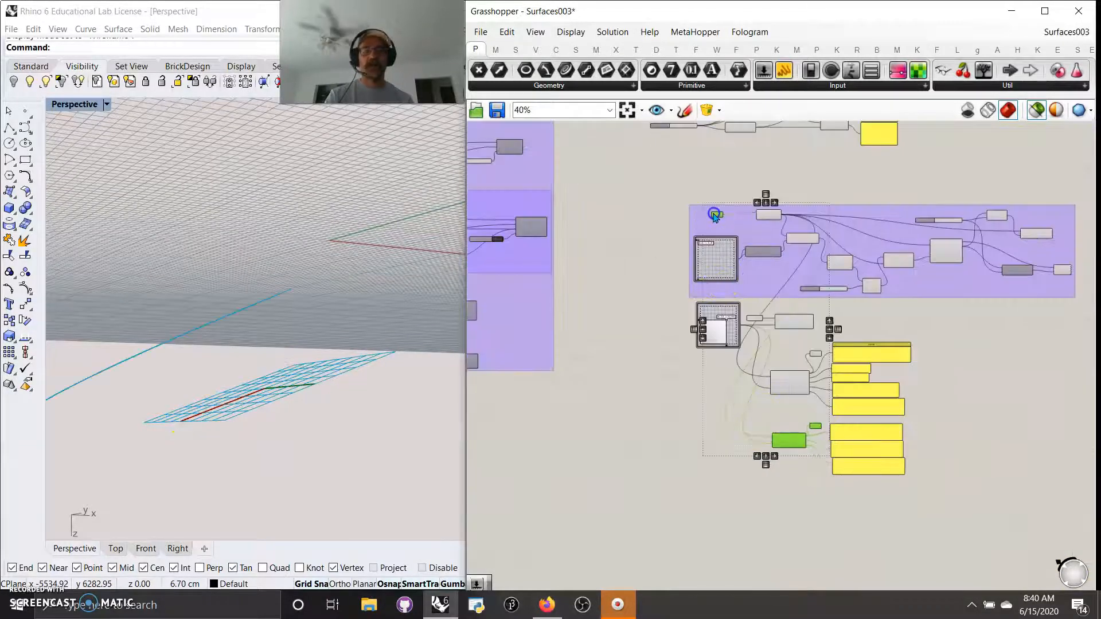
pyautogui.keyDown('shift'); pyautogui.click(766, 216); pyautogui.keyUp('shift')
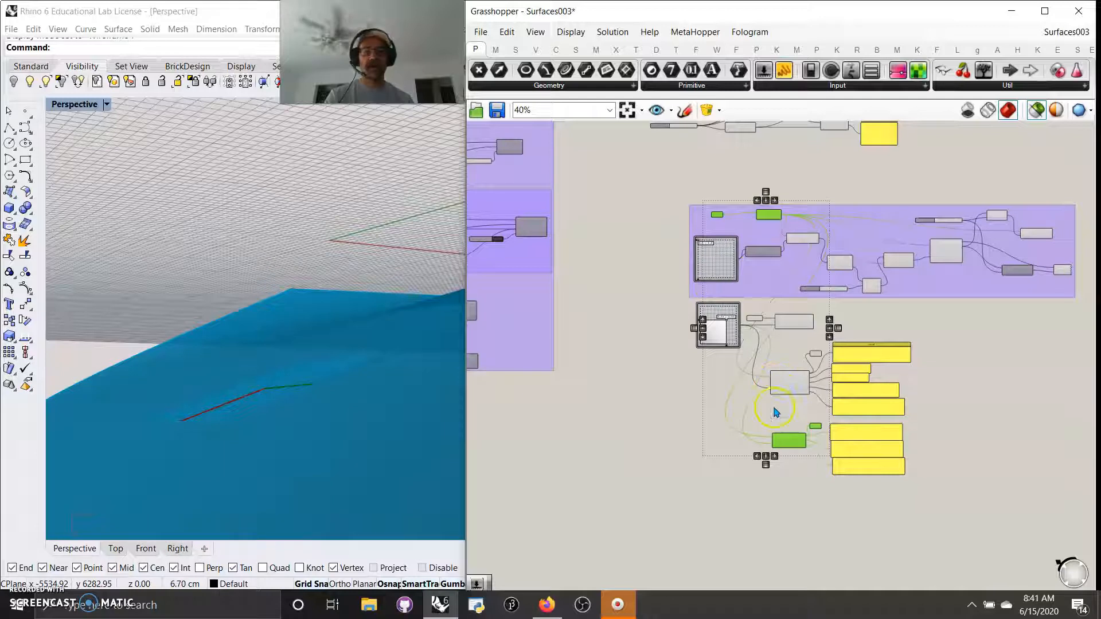
pyautogui.scroll(8, 787, 411)
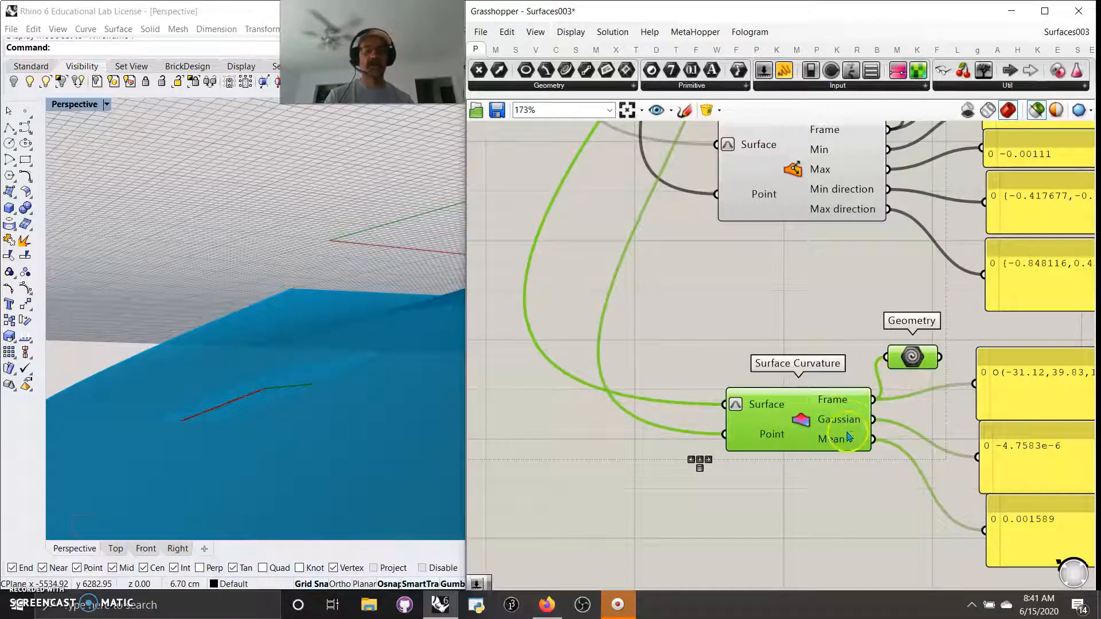
pyautogui.moveTo(884, 520); pyautogui.dragTo(755, 453, button='right')
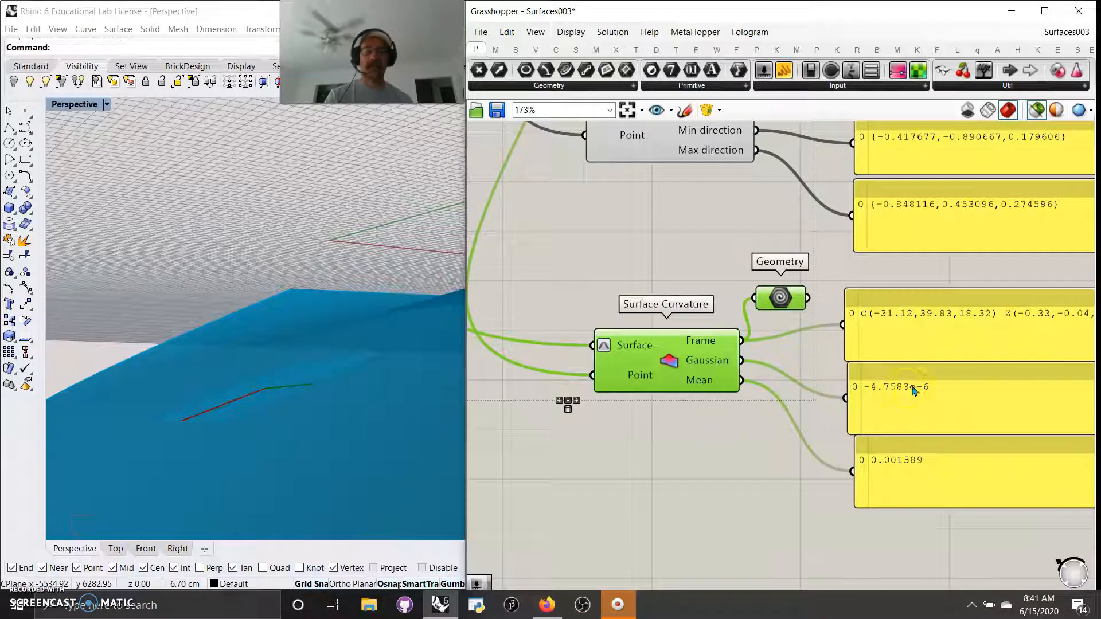
pyautogui.moveTo(698, 461); pyautogui.dragTo(782, 511, button='right')
pyautogui.moveTo(348, 385)
pyautogui.mouseDown(button='right')
pyautogui.moveTo(337, 389)
pyautogui.moveTo(353, 453)
pyautogui.moveTo(312, 373)
pyautogui.moveTo(355, 344)
pyautogui.moveTo(353, 365)
pyautogui.mouseUp(button='right')
pyautogui.scroll(12, 354, 453)
pyautogui.moveTo(367, 304)
pyautogui.mouseDown(button='right')
pyautogui.moveTo(356, 292)
pyautogui.moveTo(343, 313)
pyautogui.moveTo(357, 291)
pyautogui.mouseUp(button='right')
pyautogui.moveTo(401, 350); pyautogui.dragTo(314, 475, button='right')
pyautogui.scroll(-4, 797, 447)
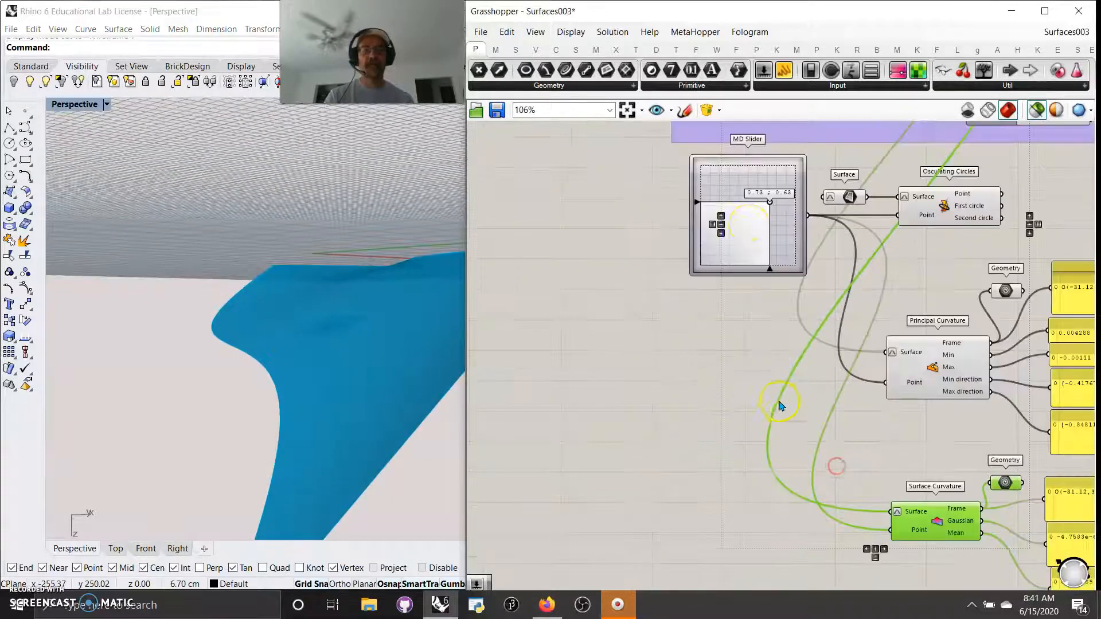
# Step: Move the curvature point to about 0.43, 0.38, then pan and zoom out across the whole definition
pyautogui.moveTo(772, 204); pyautogui.dragTo(761, 227)
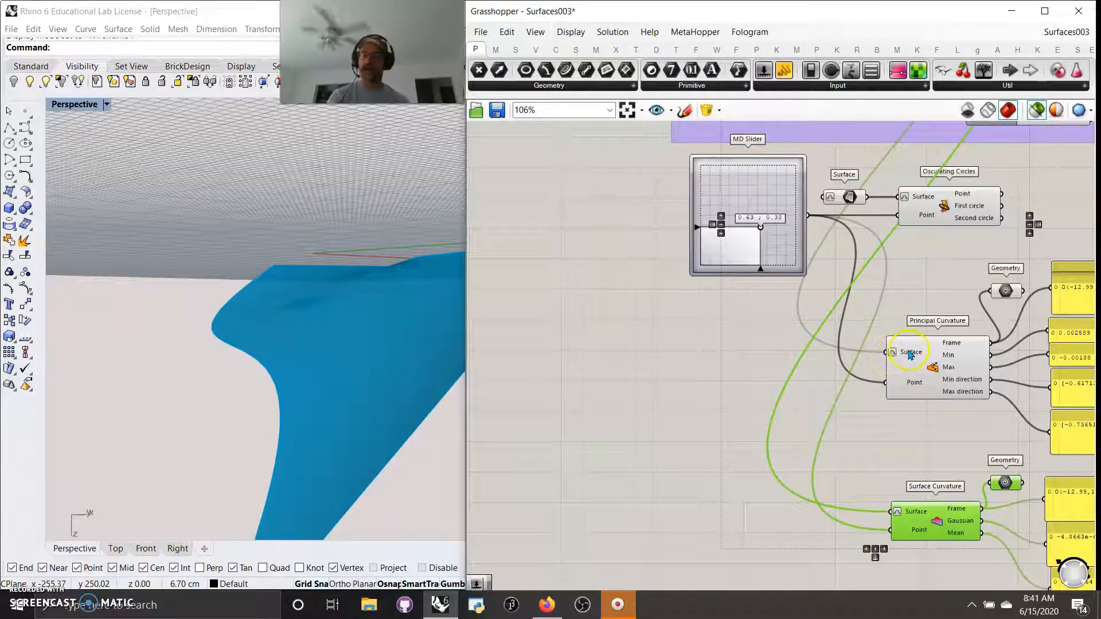
pyautogui.moveTo(958, 264); pyautogui.dragTo(919, 477, button='right')
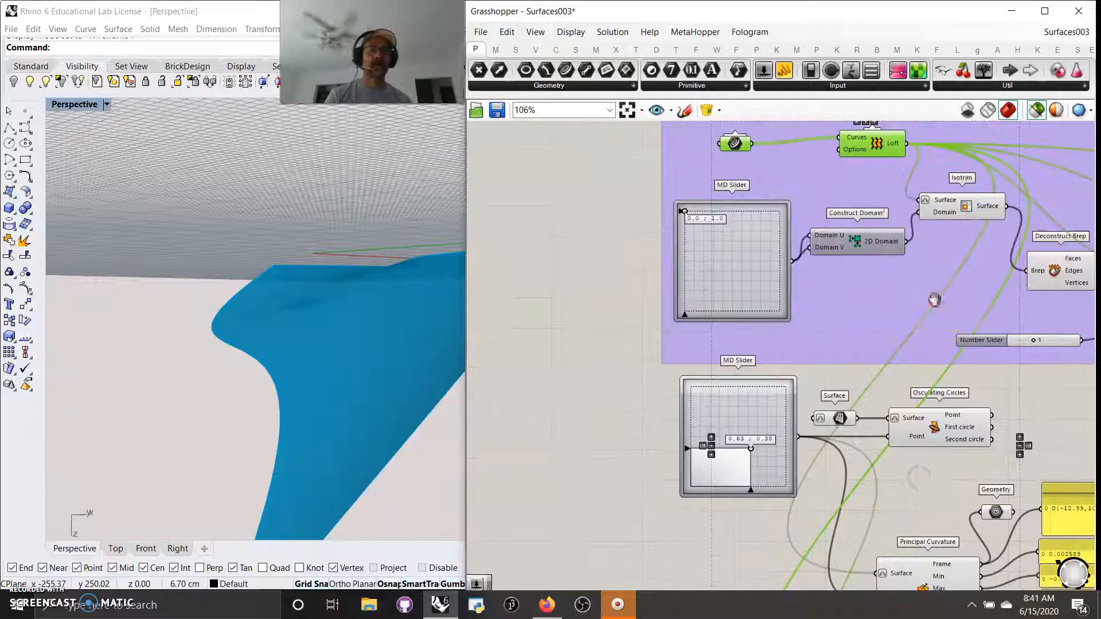
pyautogui.moveTo(935, 299); pyautogui.dragTo(814, 444, button='right')
pyautogui.moveTo(799, 245); pyautogui.dragTo(763, 485, button='right')
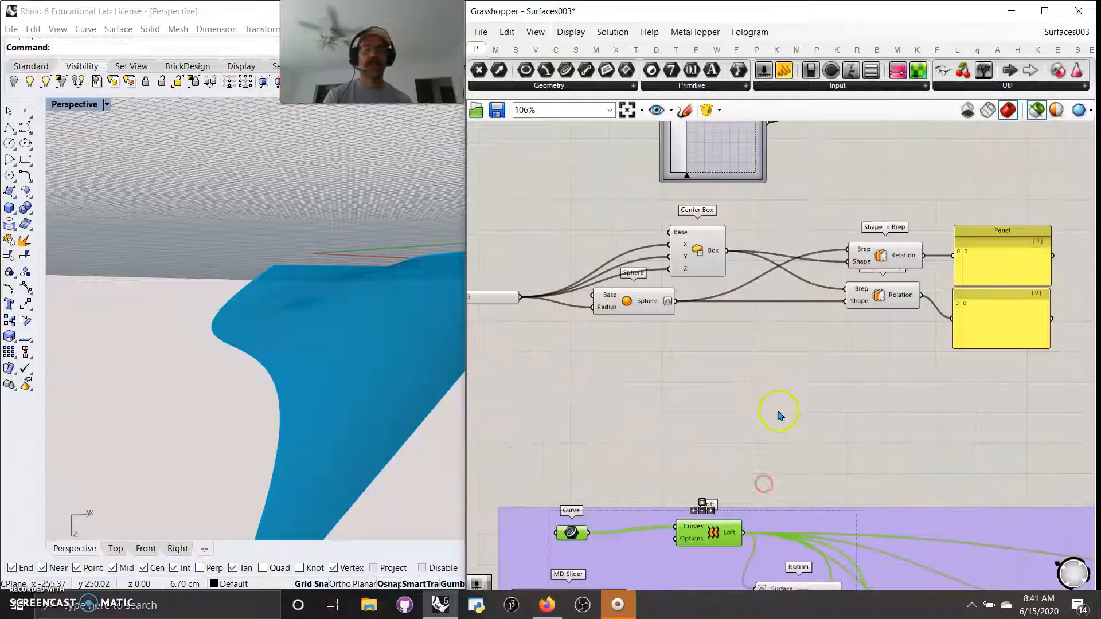
pyautogui.scroll(-5, 772, 410)
pyautogui.moveTo(694, 364); pyautogui.dragTo(782, 397, button='right')
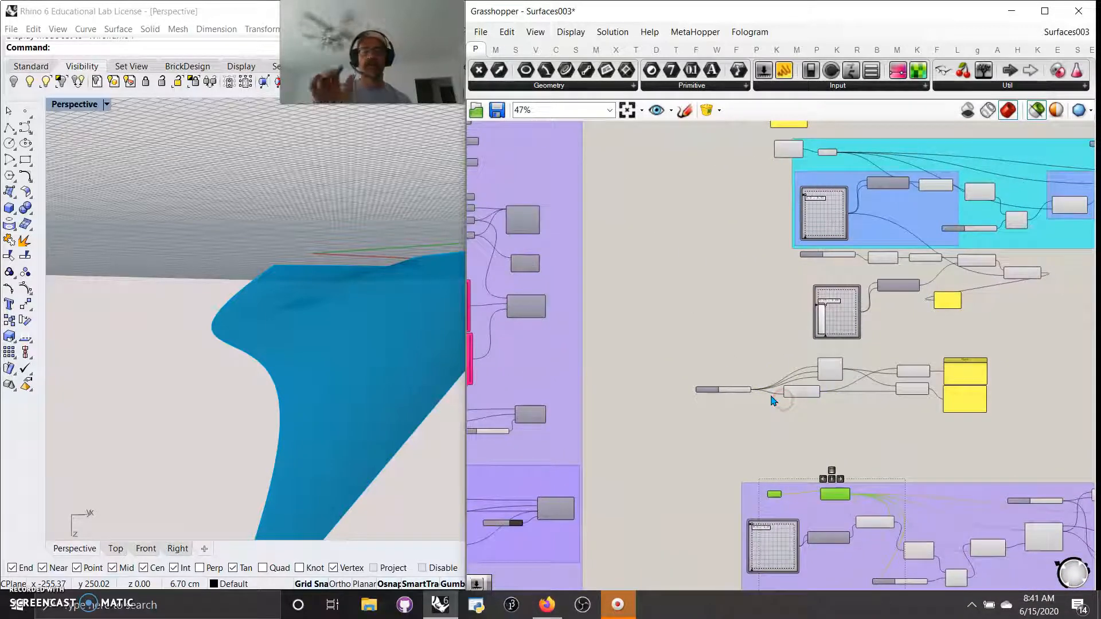
pyautogui.moveTo(745, 270); pyautogui.dragTo(713, 321, button='right')
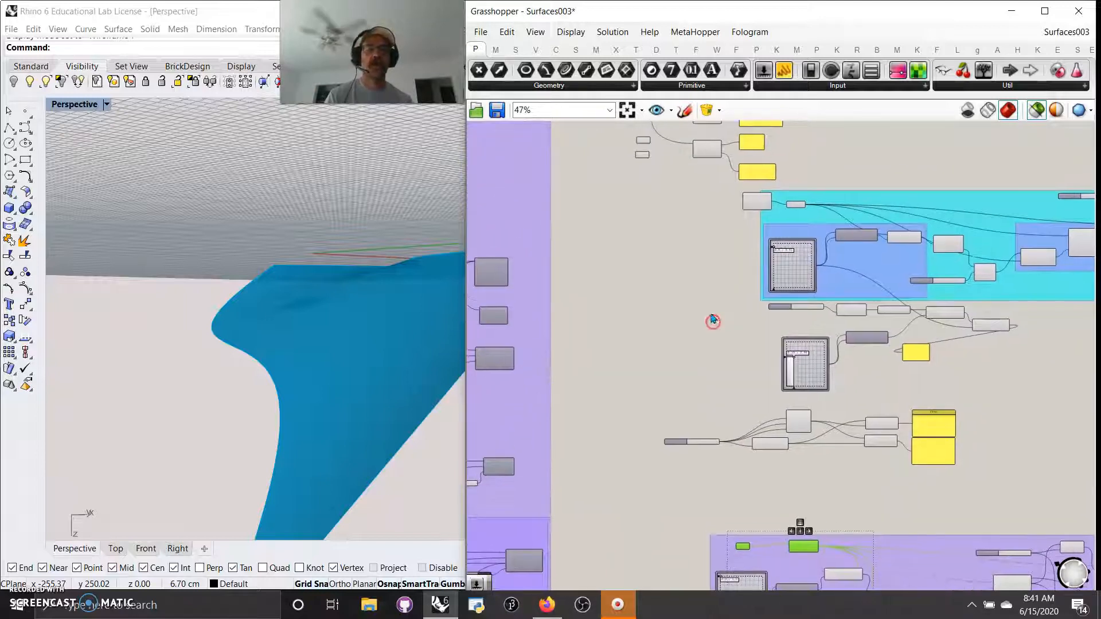
pyautogui.scroll(3, 804, 321)
pyautogui.scroll(3, 806, 326)
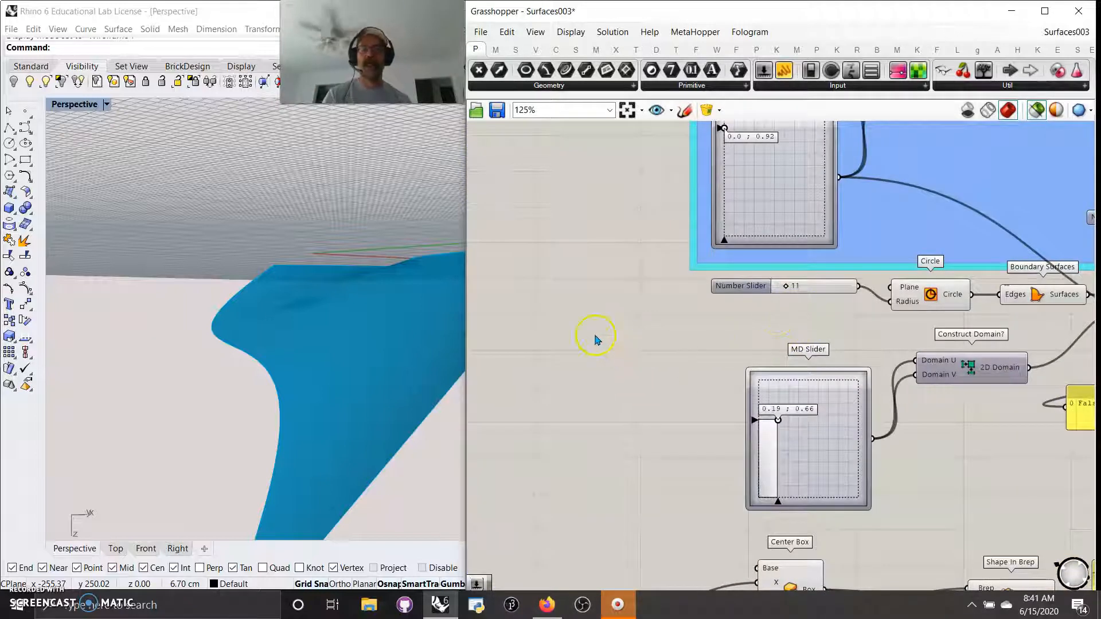
pyautogui.scroll(-15, 619, 330)
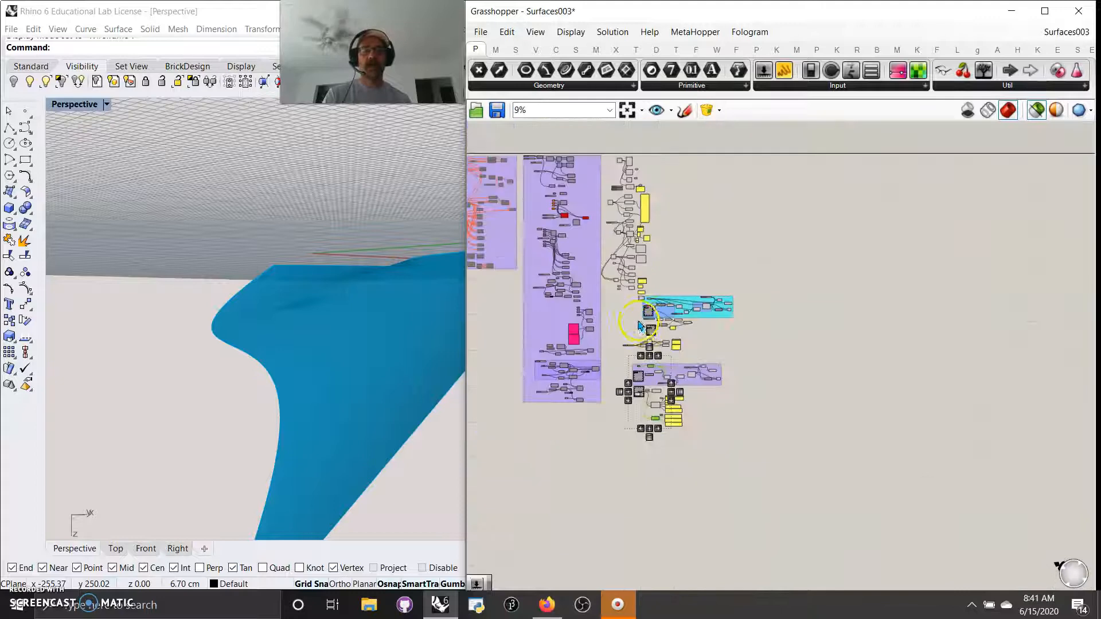
# Step: Group the middle column of components
pyautogui.moveTo(747, 472); pyautogui.dragTo(604, 142)
pyautogui.rightClick(805, 206)
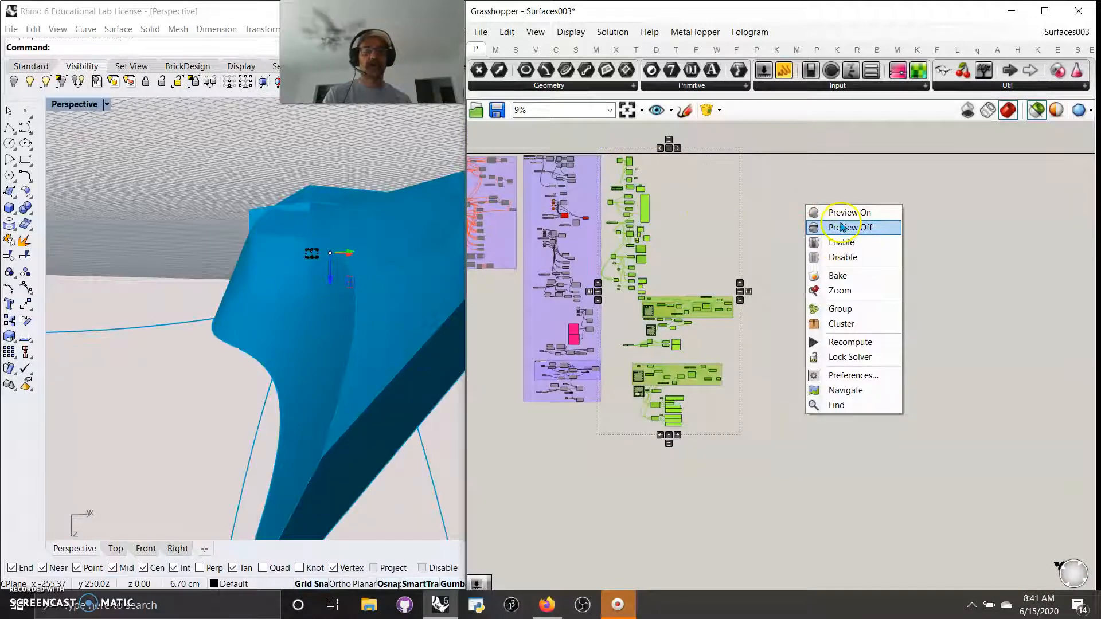
pyautogui.click(835, 310)
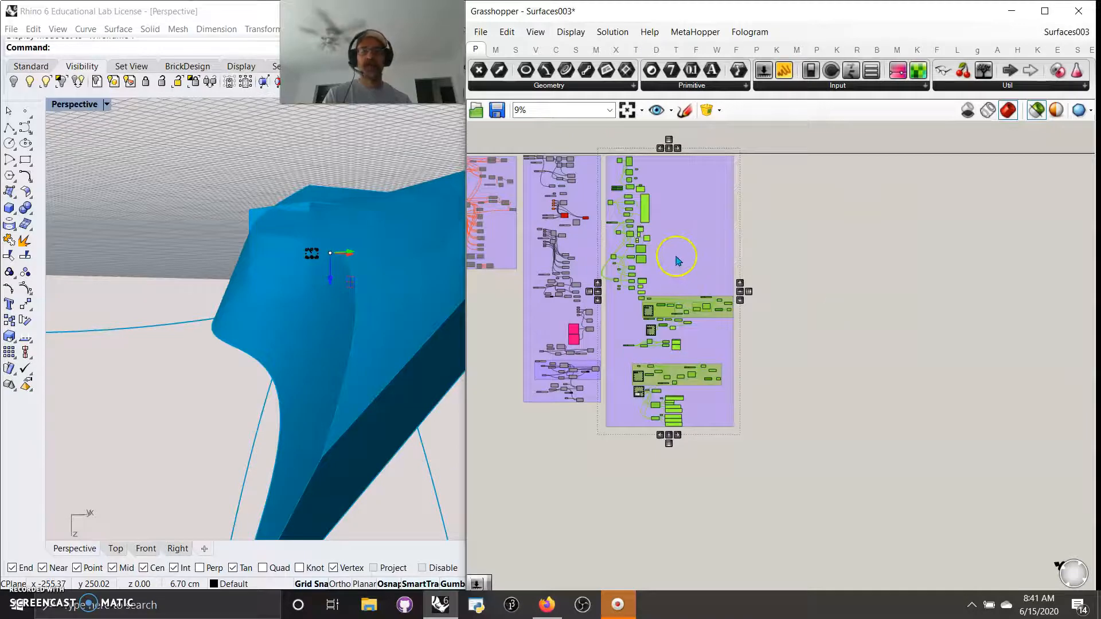
# Step: Browse the Surface tab's Util components list and bring the orange component columns into view
pyautogui.click(1023, 86)
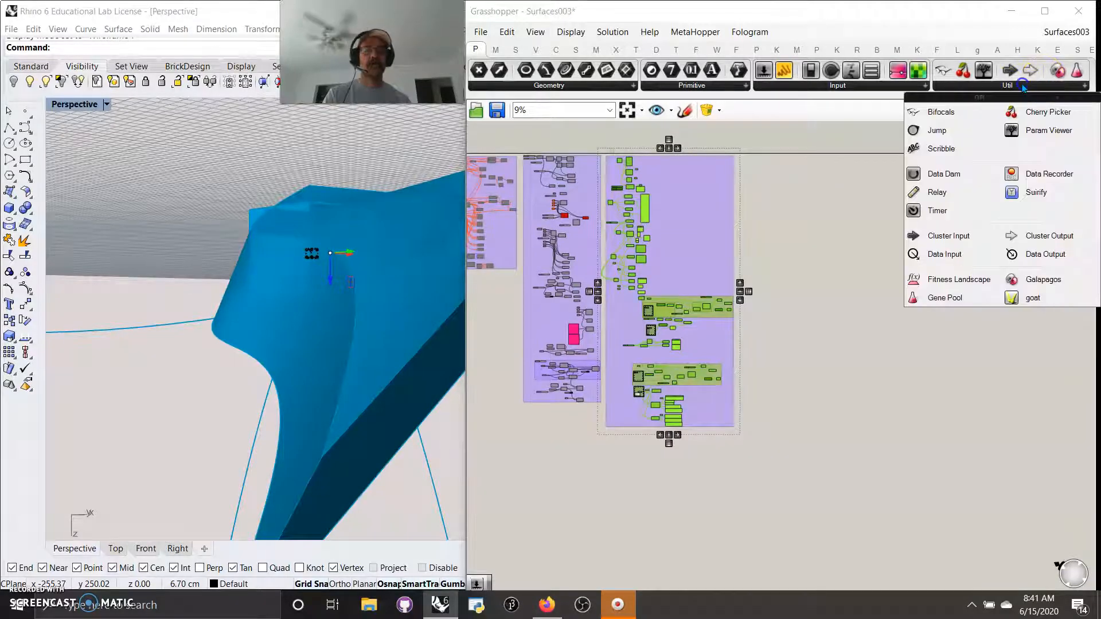
pyautogui.click(818, 227)
pyautogui.click(576, 50)
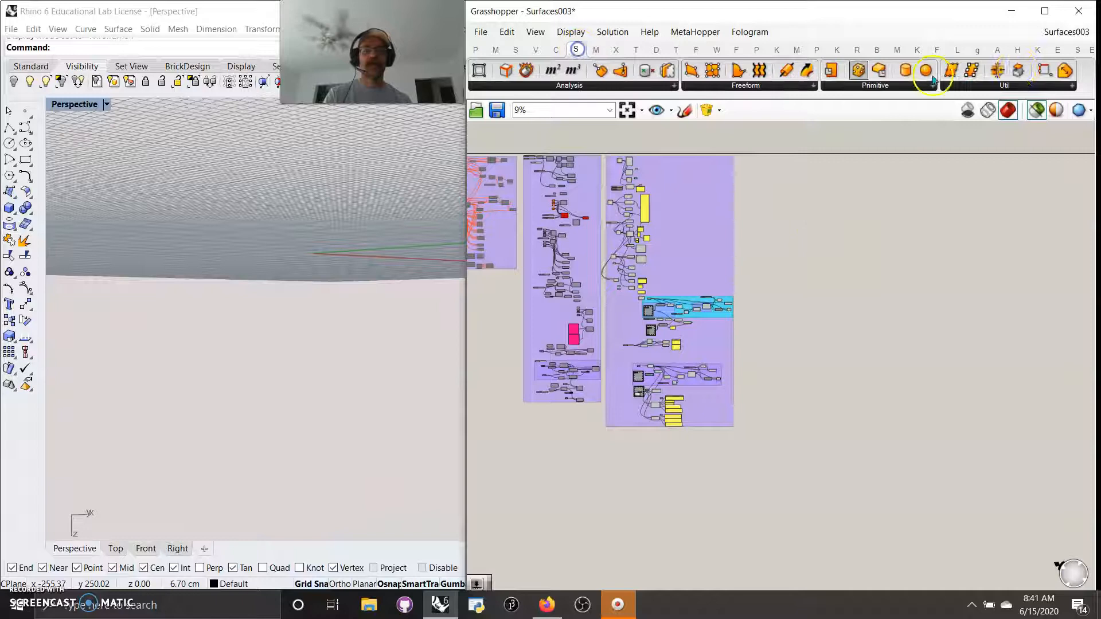
pyautogui.click(1004, 85)
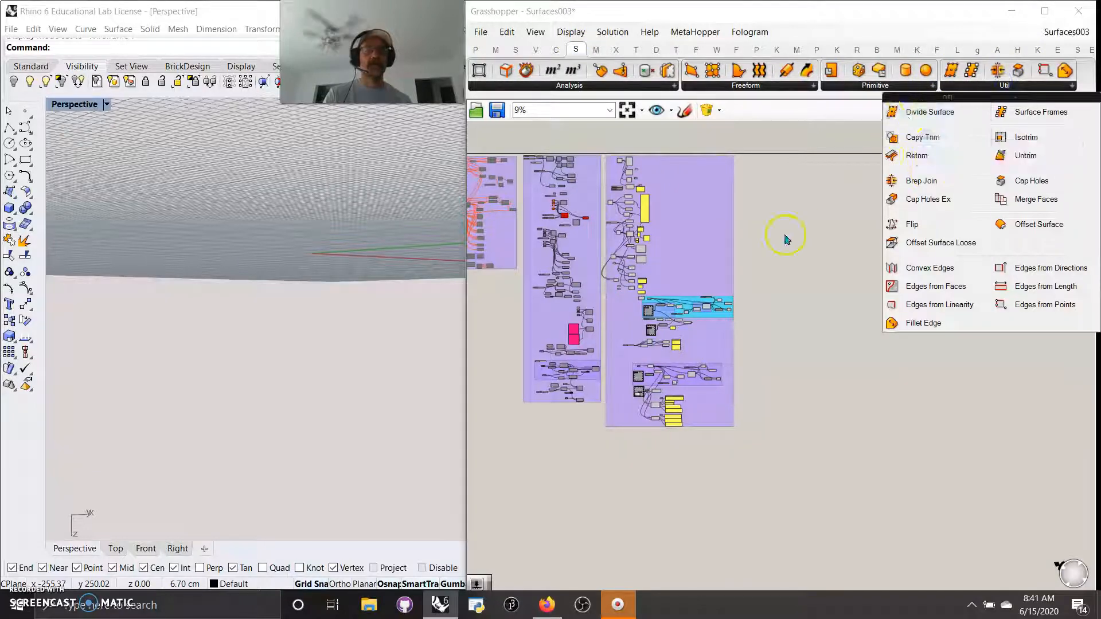
pyautogui.moveTo(786, 236); pyautogui.dragTo(1021, 349, button='right')
pyautogui.scroll(2, 663, 351)
pyautogui.scroll(8, 663, 351)
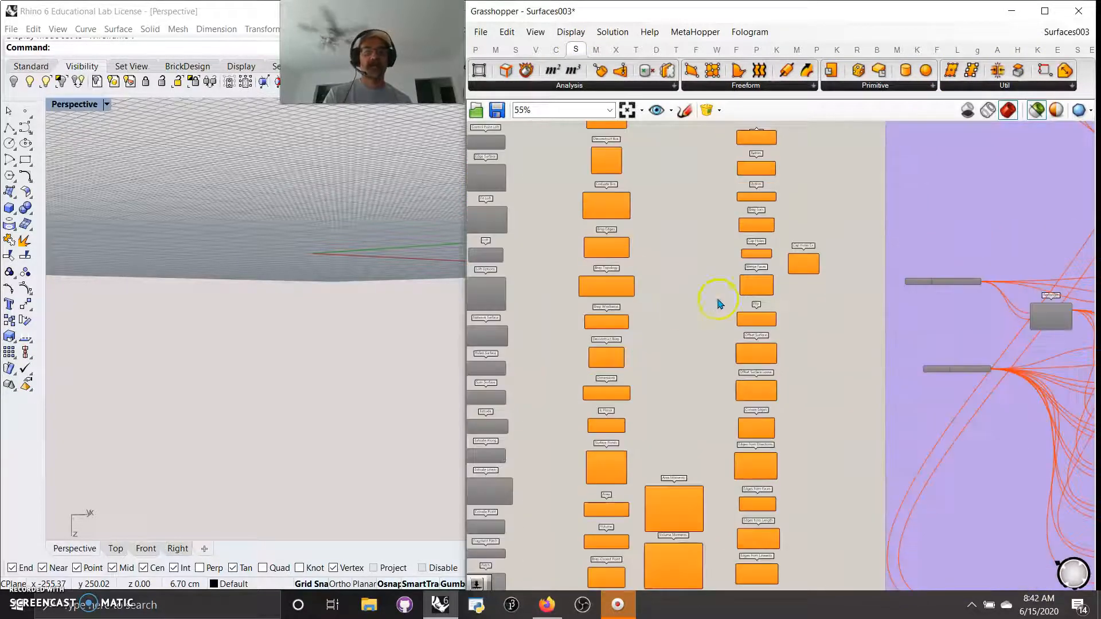
pyautogui.scroll(2, 708, 302)
pyautogui.scroll(-10, 838, 310)
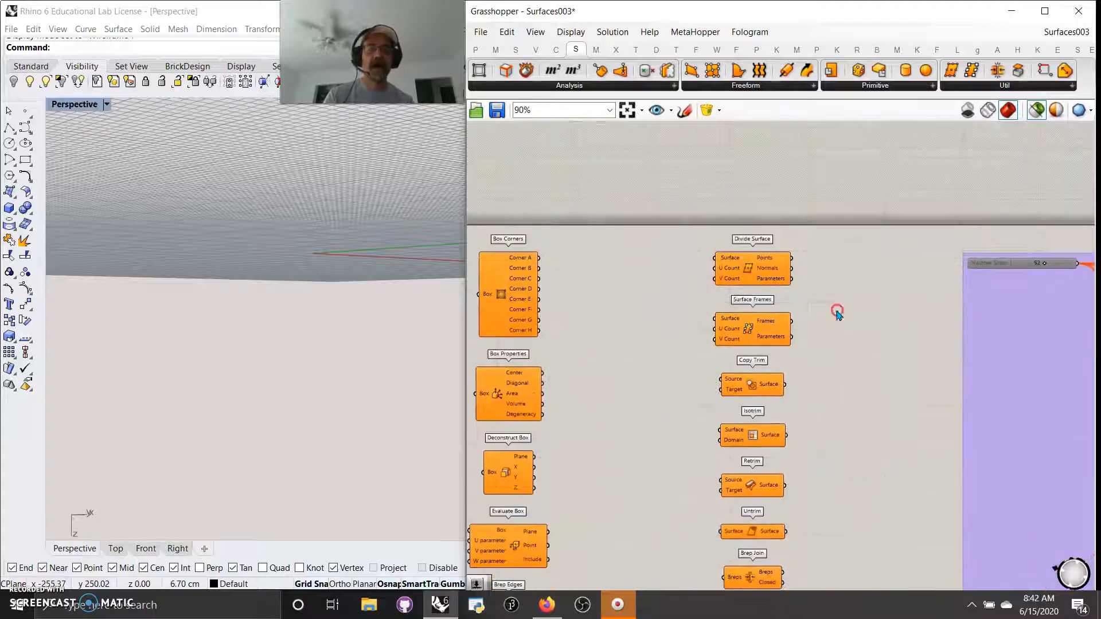
# Step: Move a column of orange surface components to the right of the definition, then select everything
pyautogui.moveTo(859, 467); pyautogui.dragTo(822, 280)
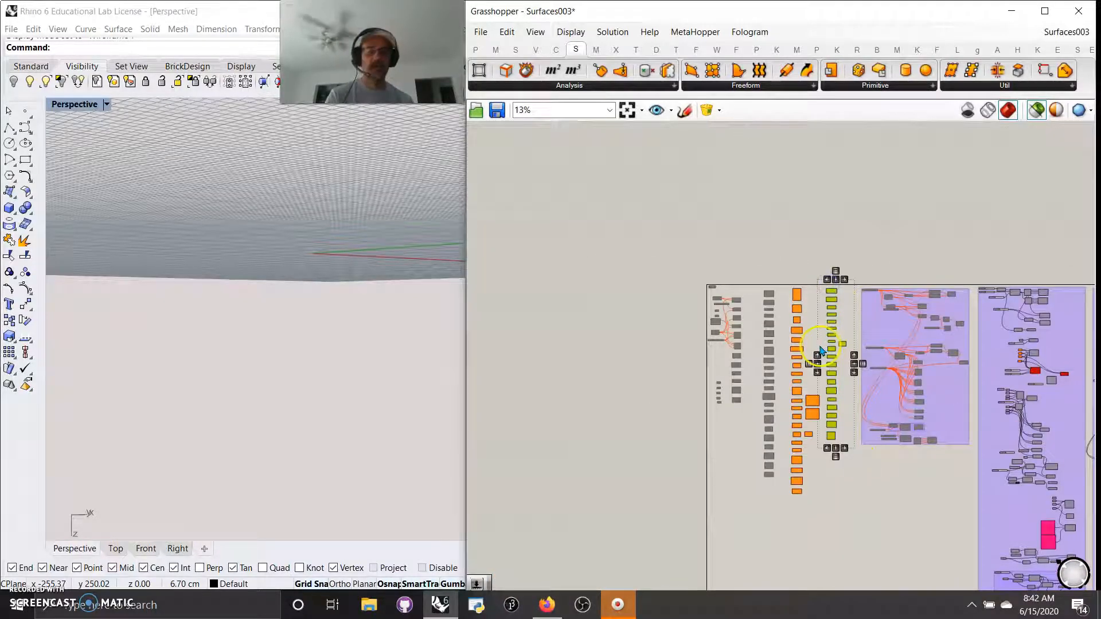
pyautogui.moveTo(829, 334); pyautogui.dragTo(830, 334)
pyautogui.moveTo(832, 321); pyautogui.dragTo(997, 336)
pyautogui.scroll(-4, 996, 321)
pyautogui.moveTo(948, 476); pyautogui.dragTo(709, 251)
# Step: Disable all components in the definition and apply a further context-menu action to the reselection
pyautogui.rightClick(673, 217)
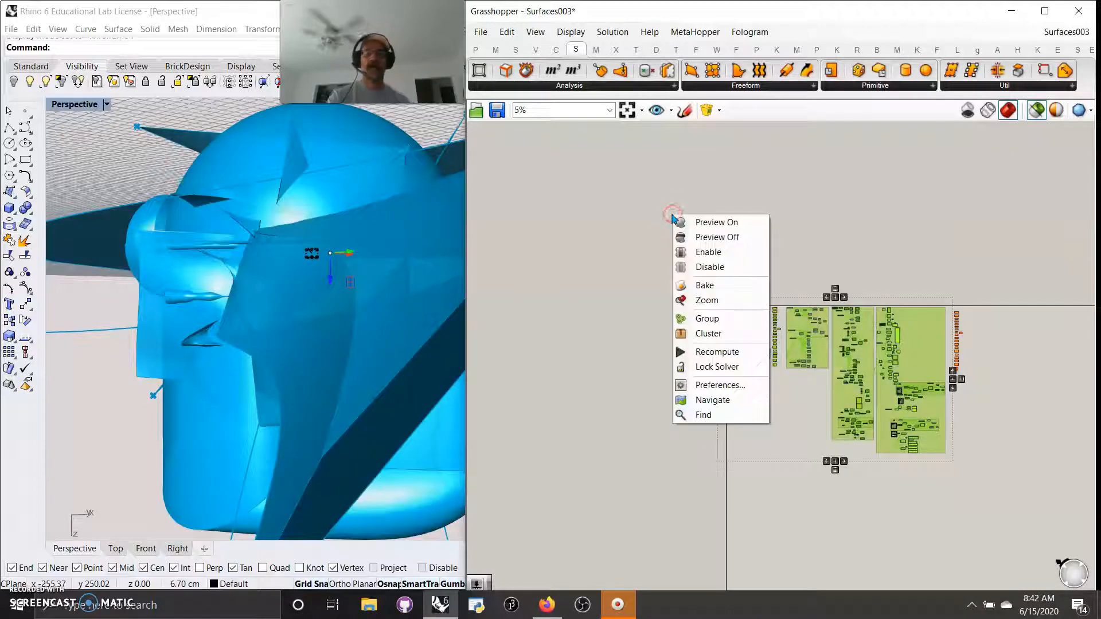
pyautogui.click(699, 266)
pyautogui.moveTo(956, 482); pyautogui.dragTo(684, 250)
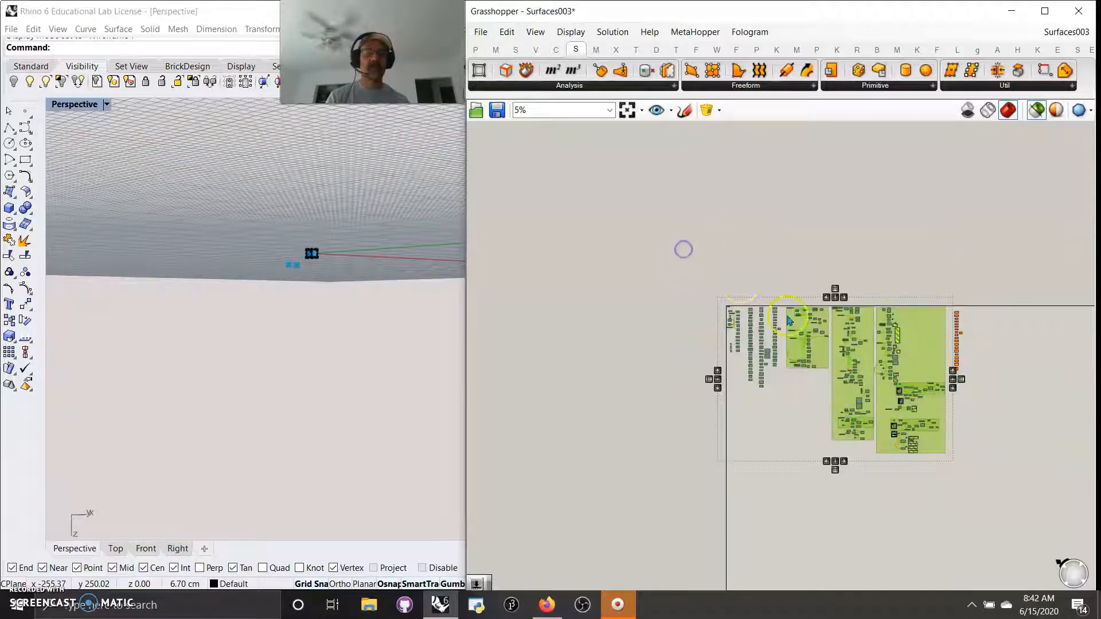
pyautogui.rightClick(746, 270)
pyautogui.click(769, 277)
# Step: Orbit and zoom the Rhino Perspective view around the blue cube and ground grid
pyautogui.scroll(3, 290, 273)
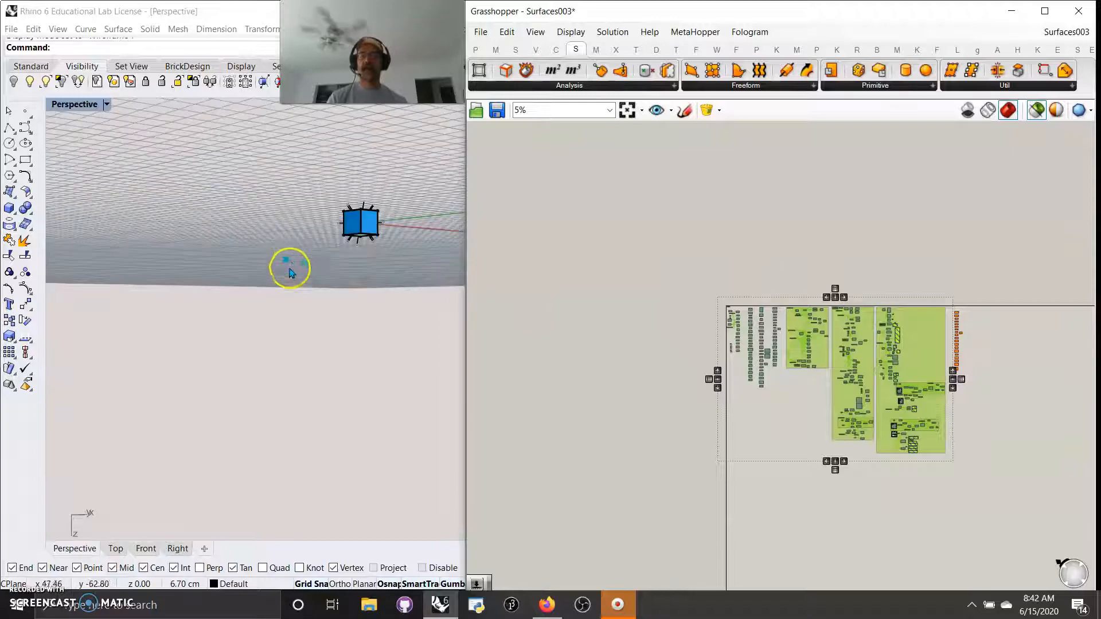
pyautogui.moveTo(291, 254); pyautogui.dragTo(349, 339, button='right')
pyautogui.scroll(8, 315, 462)
pyautogui.moveTo(279, 434); pyautogui.dragTo(291, 428, button='right')
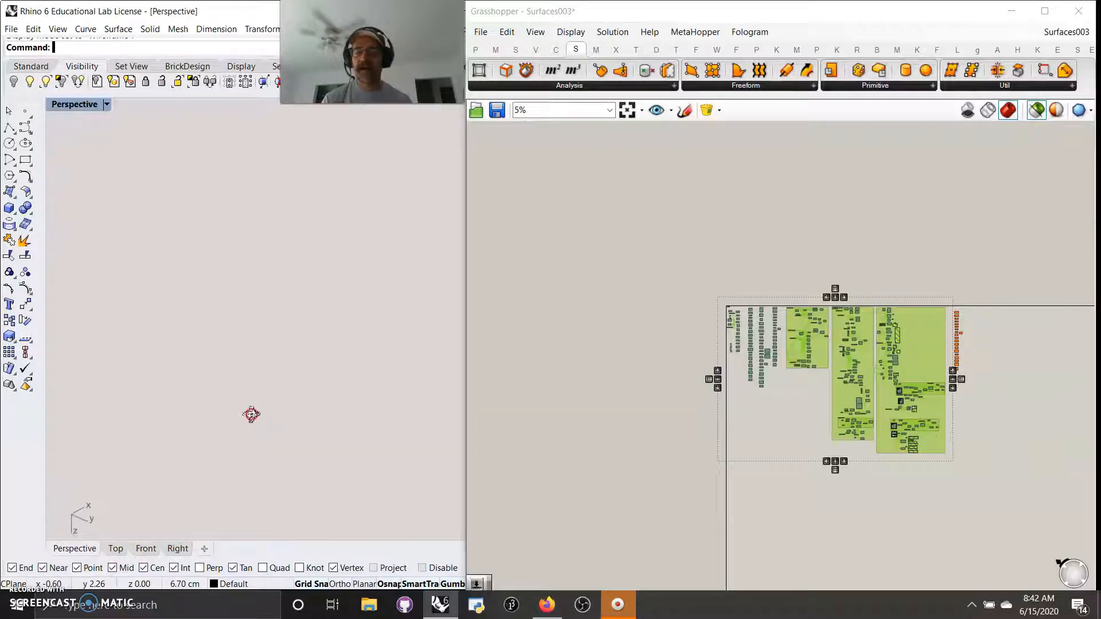
pyautogui.moveTo(247, 390); pyautogui.dragTo(294, 373, button='right')
pyautogui.scroll(5, 276, 266)
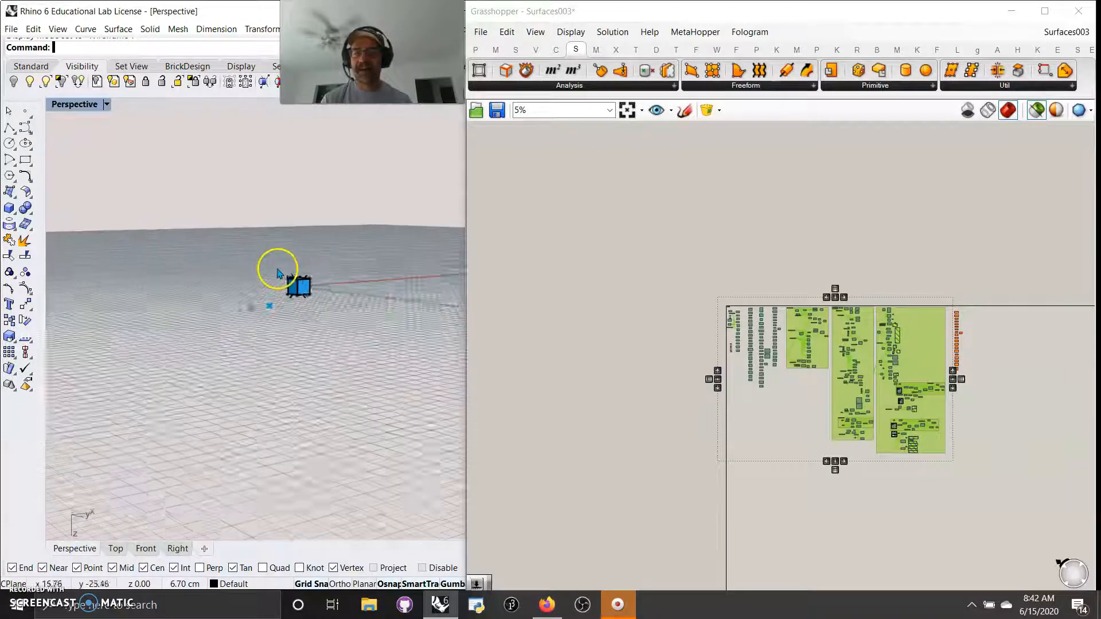
pyautogui.scroll(4, 294, 301)
pyautogui.scroll(-8, 327, 312)
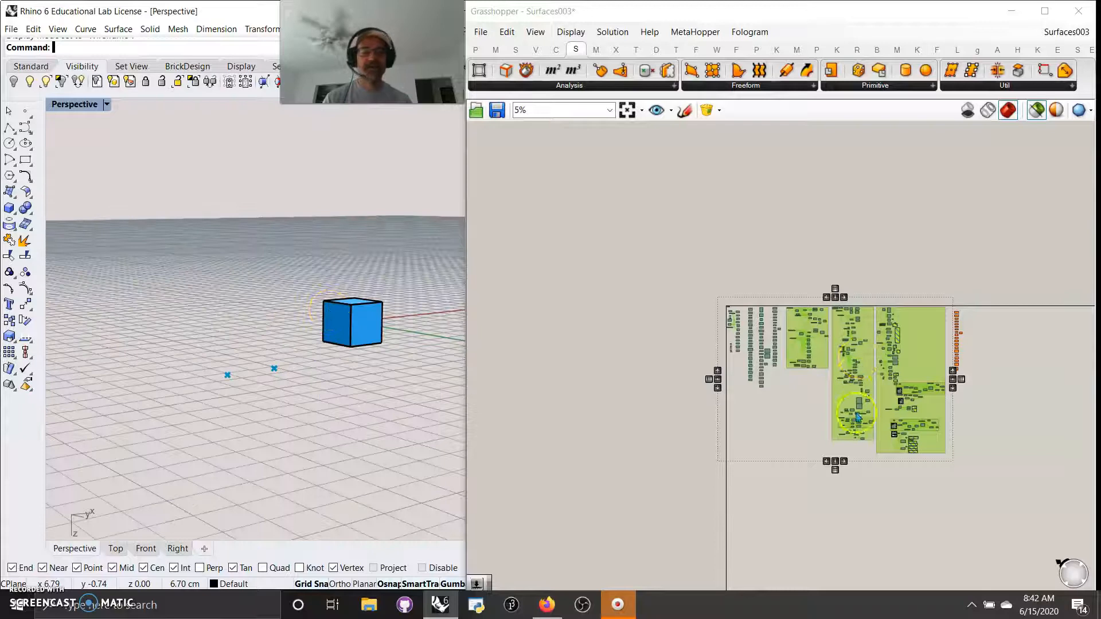
pyautogui.scroll(4, 858, 410)
pyautogui.scroll(-4, 852, 393)
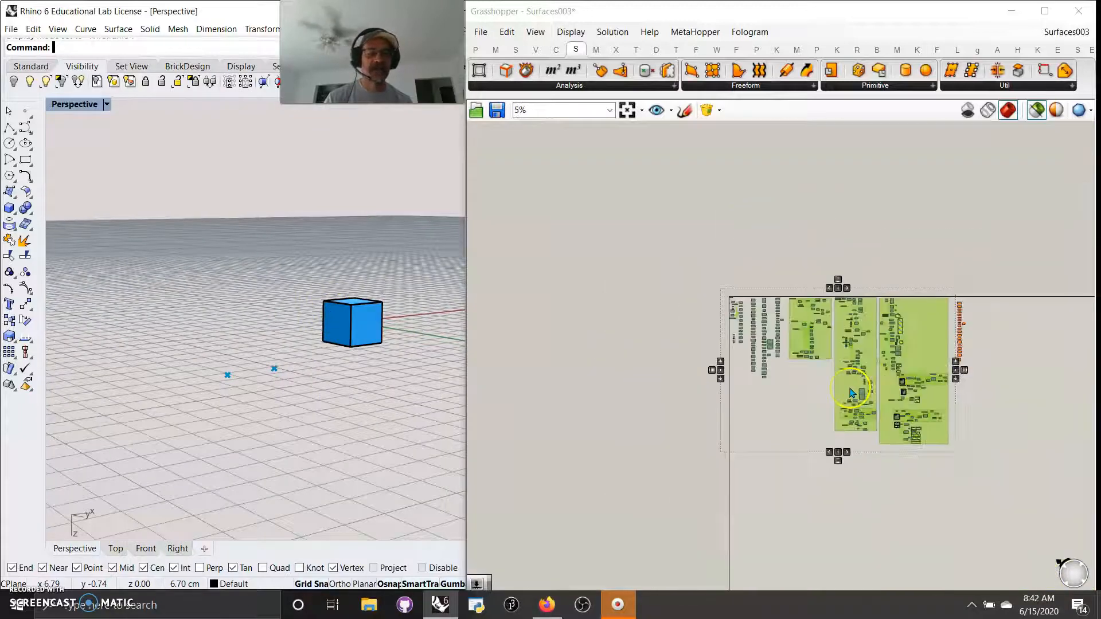
# Step: Turn Preview off for every component in the definition
pyautogui.click(934, 462)
pyautogui.moveTo(953, 458); pyautogui.dragTo(659, 231)
pyautogui.rightClick(642, 221)
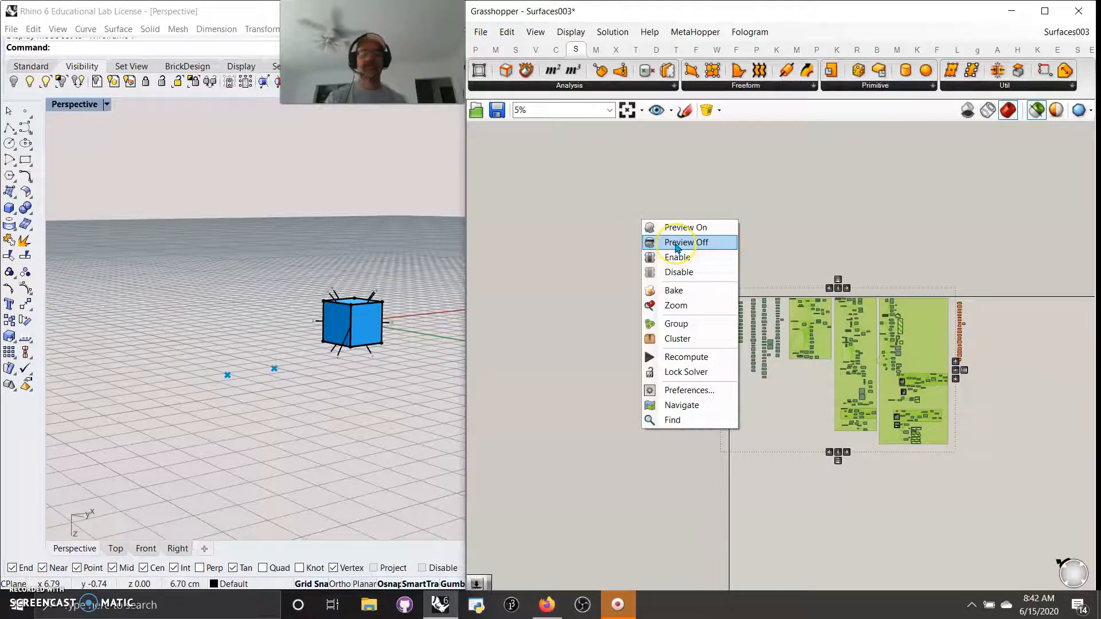
pyautogui.click(677, 243)
pyautogui.click(977, 390)
# Step: Reselect every component, apply another context-menu toggle, and frame the cube lower left in the Perspective view
pyautogui.moveTo(958, 338); pyautogui.dragTo(952, 287)
pyautogui.moveTo(1010, 406); pyautogui.dragTo(929, 401, button='right')
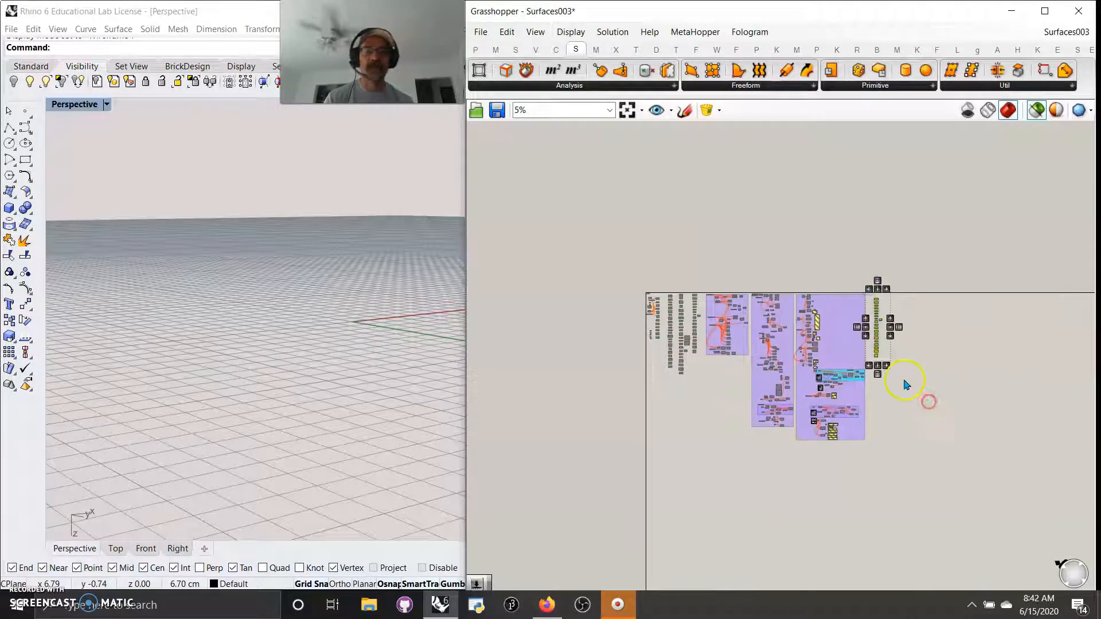
pyautogui.moveTo(927, 450); pyautogui.dragTo(570, 202)
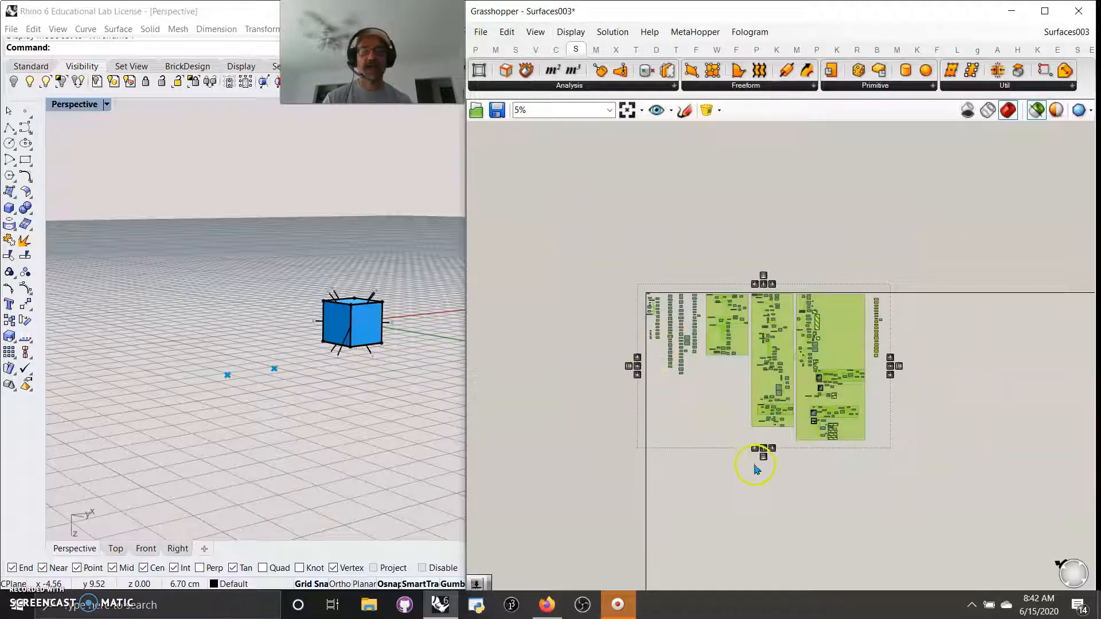
pyautogui.rightClick(602, 411)
pyautogui.click(644, 434)
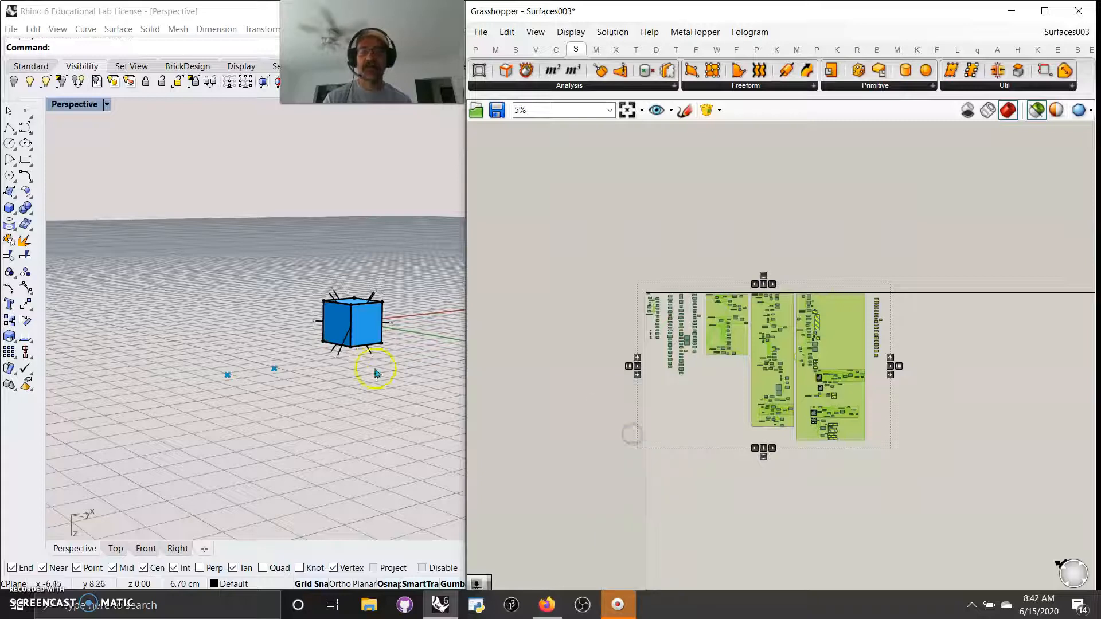
pyautogui.scroll(5, 330, 329)
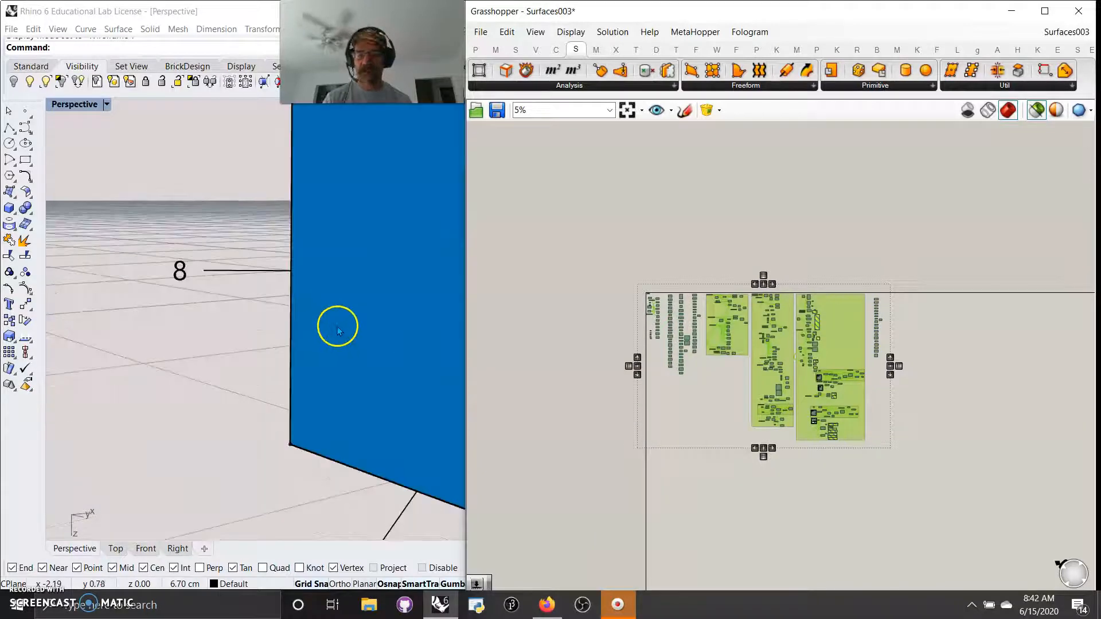
pyautogui.scroll(-5, 339, 327)
pyautogui.moveTo(339, 324)
pyautogui.mouseDown(button='right')
pyautogui.moveTo(332, 332)
pyautogui.moveTo(345, 329)
pyautogui.mouseUp(button='right')
pyautogui.scroll(5, 344, 329)
pyautogui.scroll(-1, 343, 334)
pyautogui.scroll(1, 343, 334)
pyautogui.scroll(-1, 344, 335)
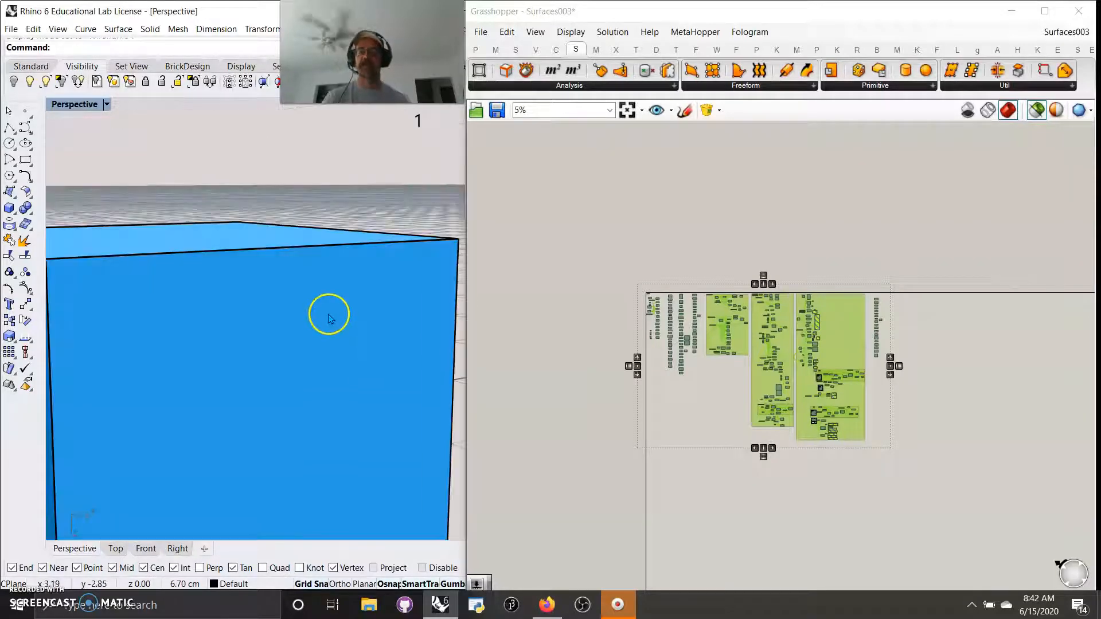